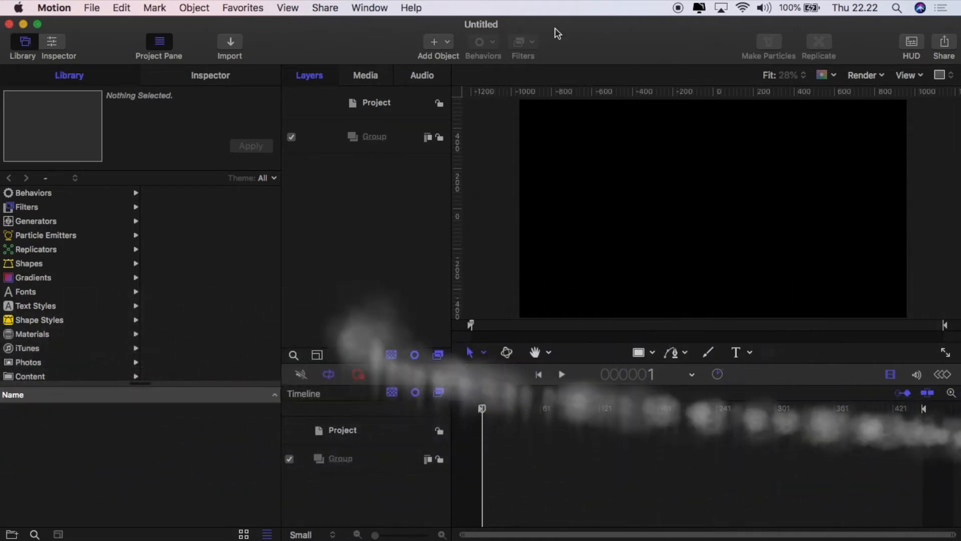
left_click(679, 9)
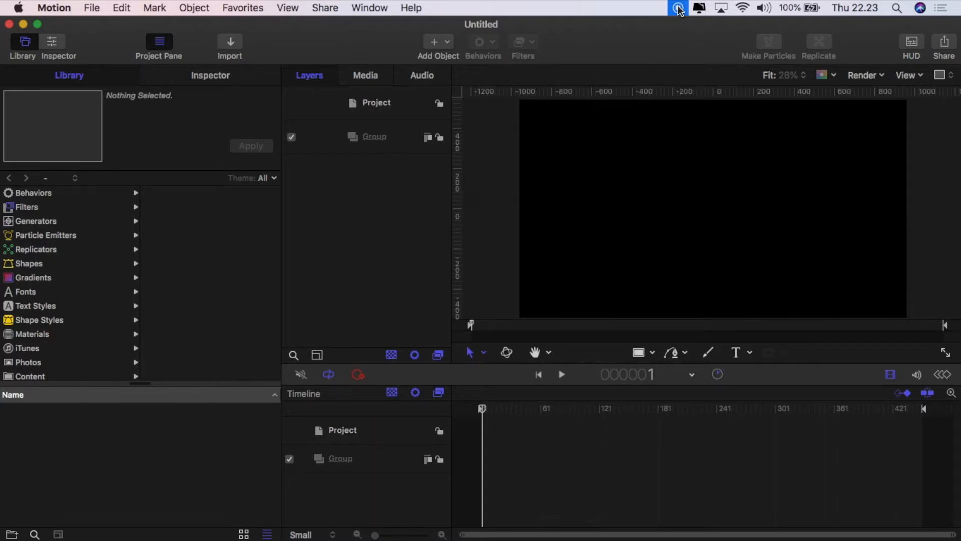
Add the Gradient generator from the library to the empty group
left_click(375, 143)
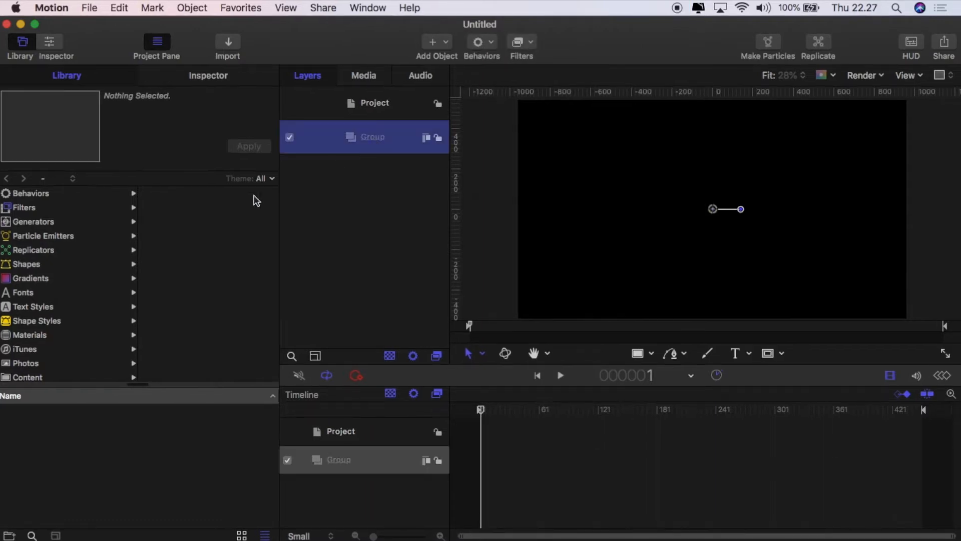
left_click(38, 221)
scroll(75, 455, "down", 2)
scroll(76, 459, "down", 3)
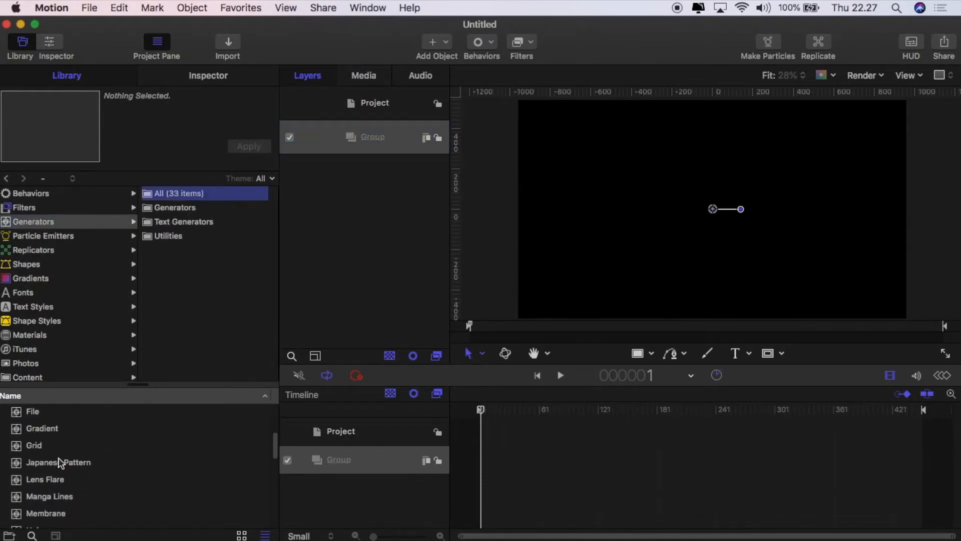
left_click_drag(37, 427, 385, 140)
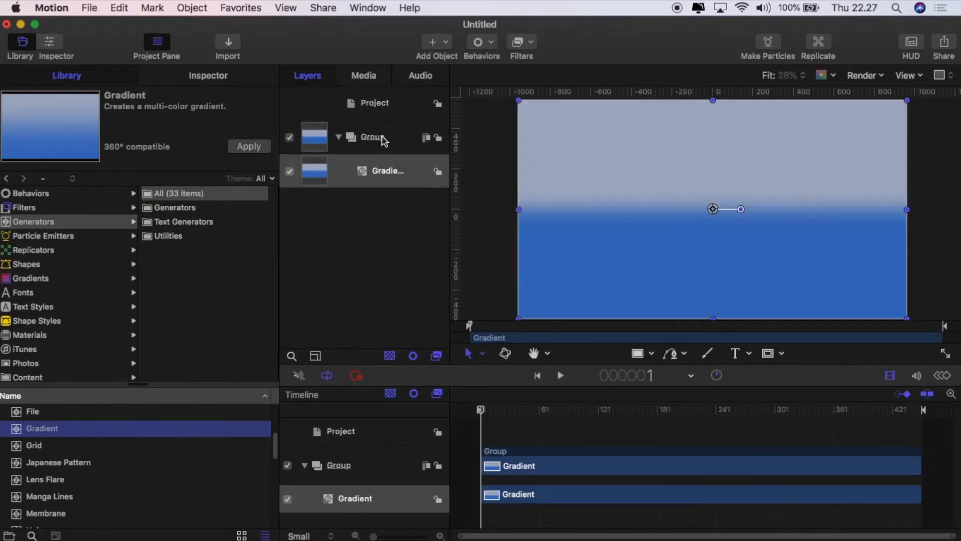
Apply the preset that runs from dark blue through white, navy and bright blue to white to the Gradient generator
left_click(199, 75)
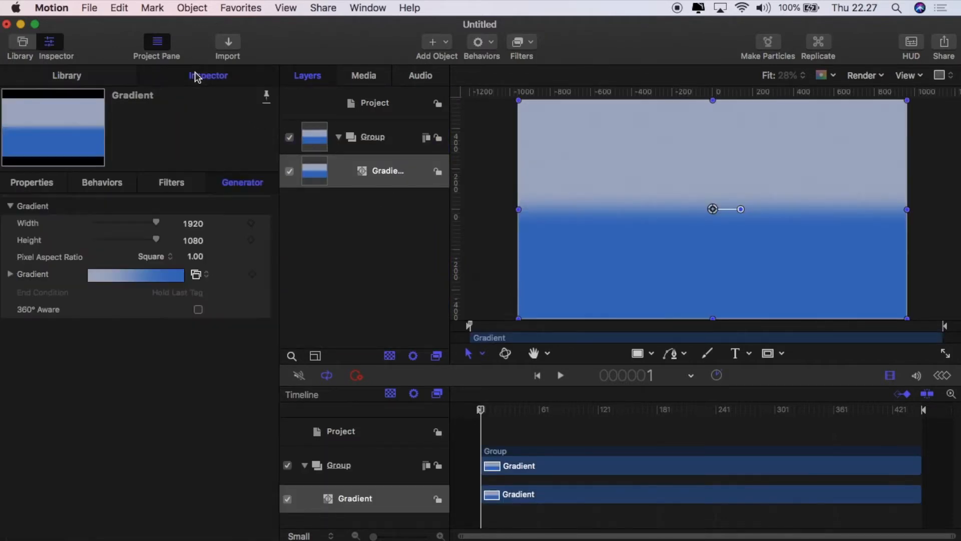
left_click(11, 275)
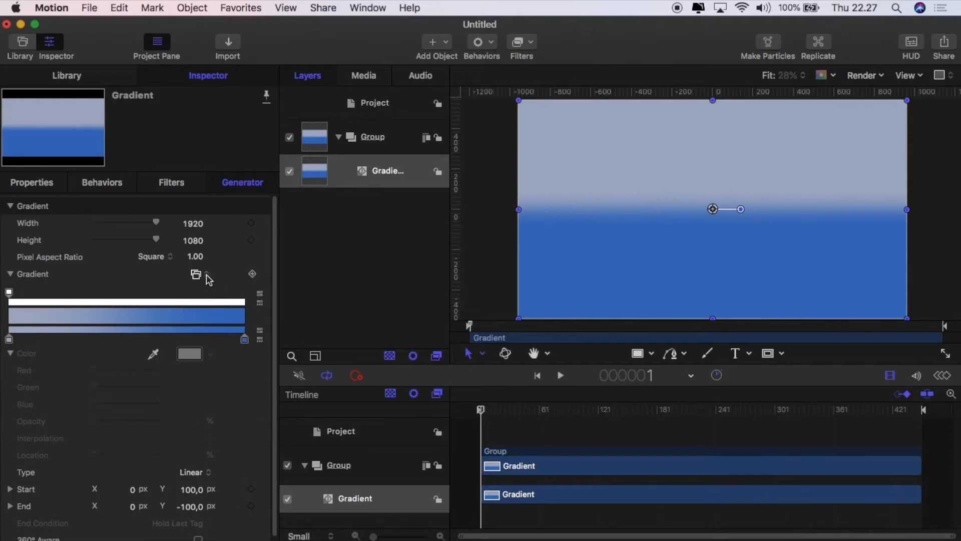
left_click(207, 275)
left_click(225, 397)
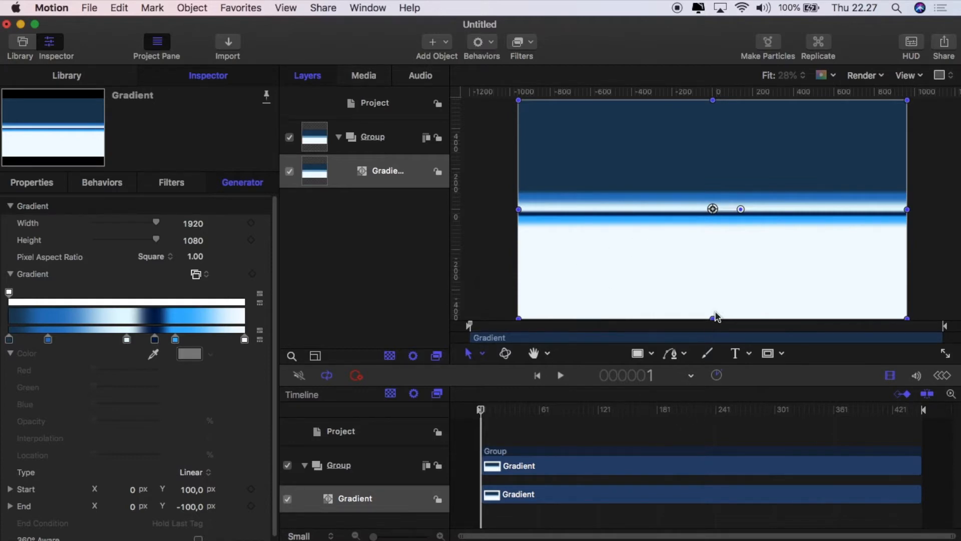
Lay the gradient diagonally across the canvas, ending at about X 794, Y -401 px and starting at about X -660, Y 446 px
right_click(737, 230)
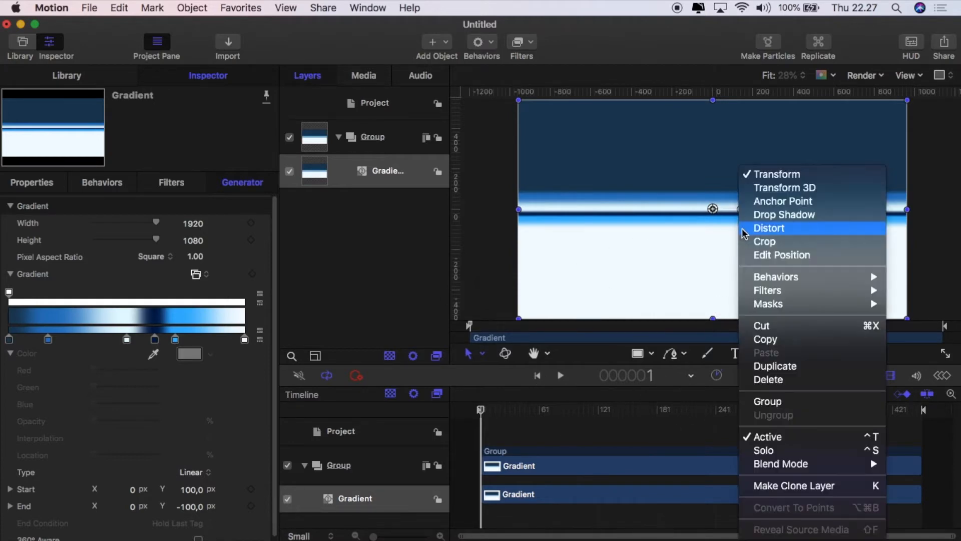
left_click(768, 254)
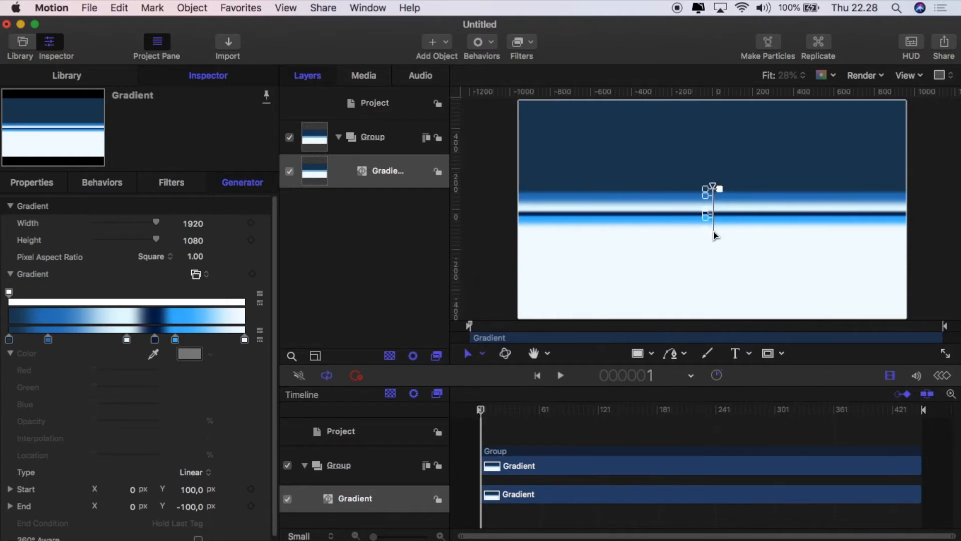
left_click_drag(713, 230, 875, 296)
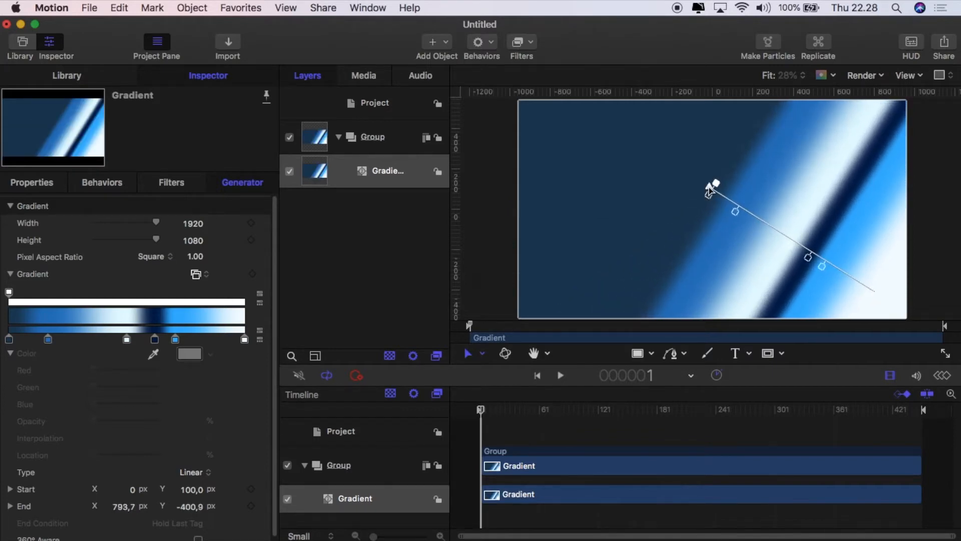
left_click_drag(711, 184, 575, 120)
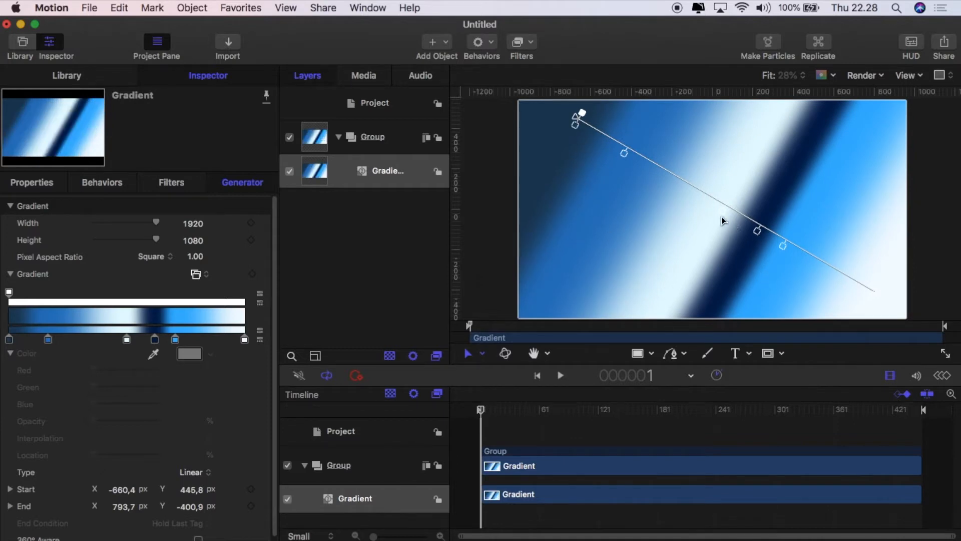
Reposition the mid-blue, navy and bright-blue color stops along the gradient line on the canvas
left_click_drag(755, 230, 725, 214)
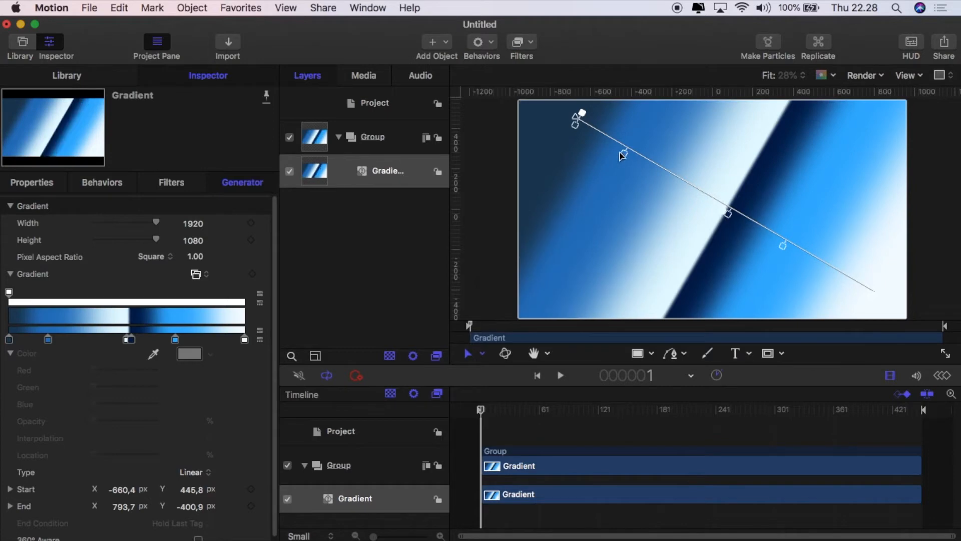
left_click_drag(624, 156, 638, 168)
left_click_drag(727, 212, 744, 222)
left_click_drag(781, 245, 804, 264)
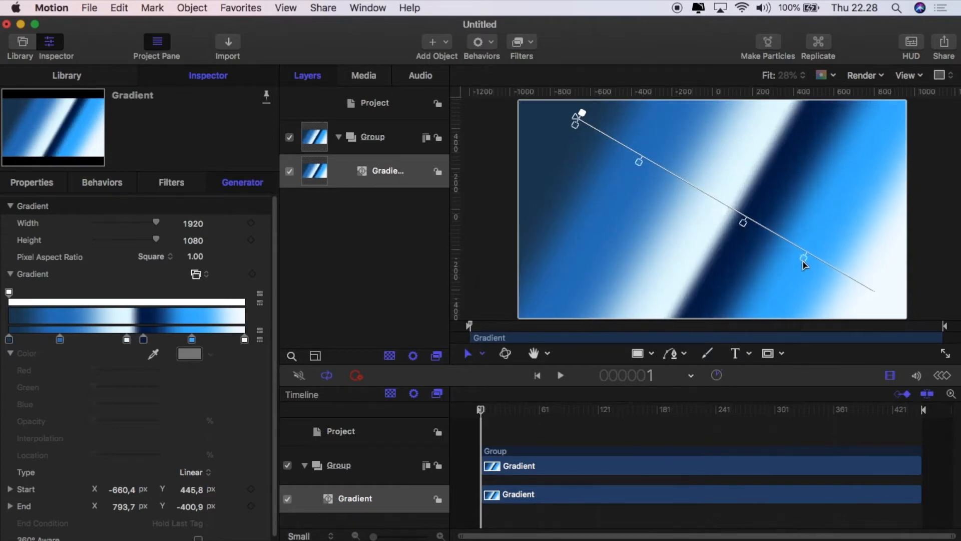
Recolor the pale middle stop light blue (red 0.73, green 0.9, blue 1.0) and space it, at about 44%, further from the navy stop
left_click(127, 340)
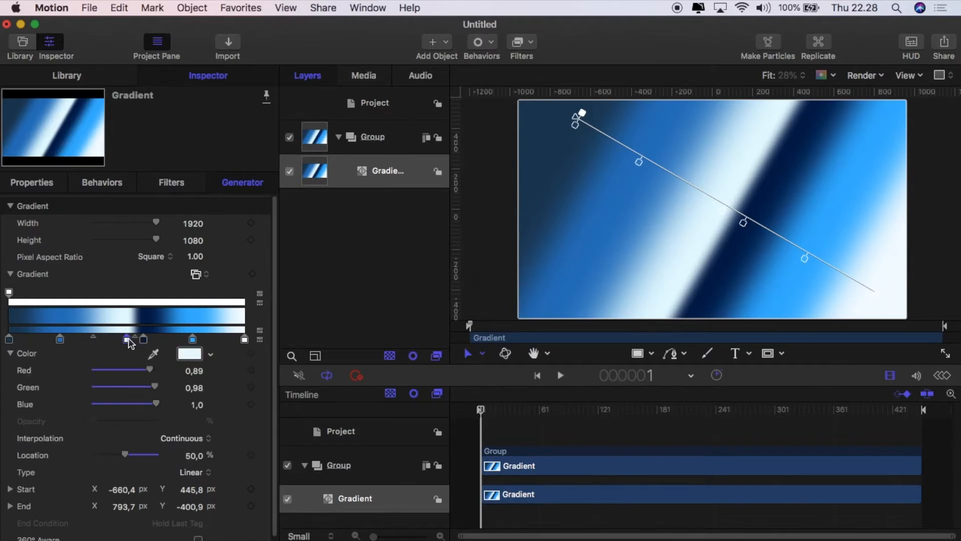
left_click(210, 359)
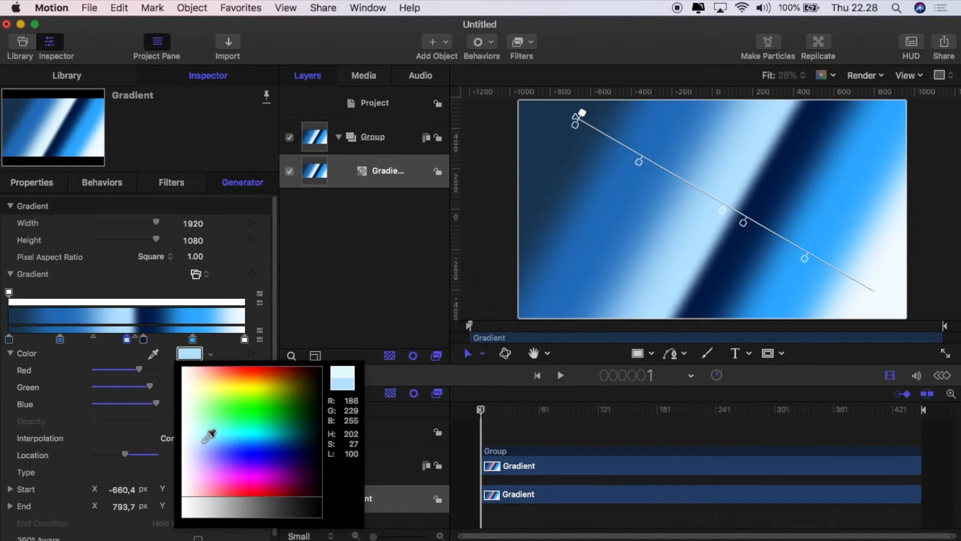
left_click(203, 441)
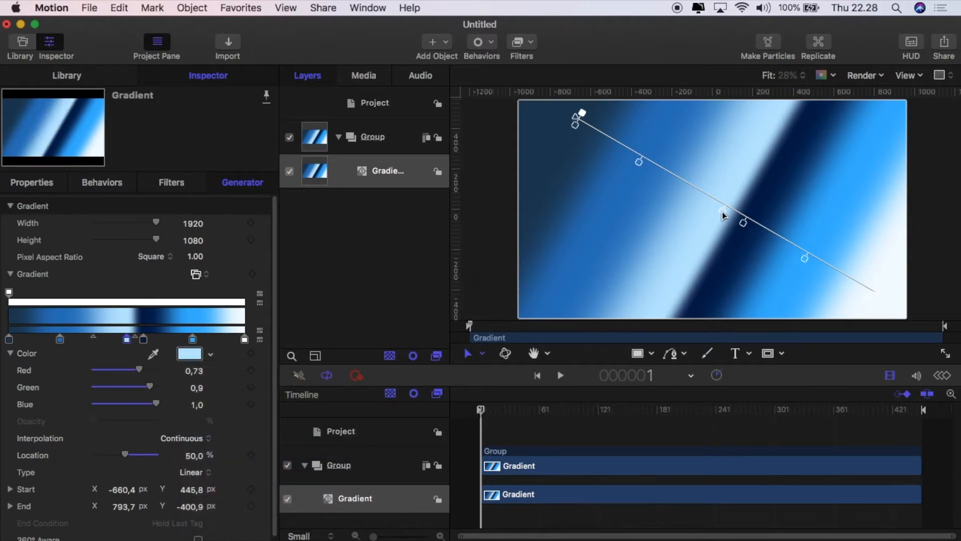
left_click_drag(722, 212, 704, 203)
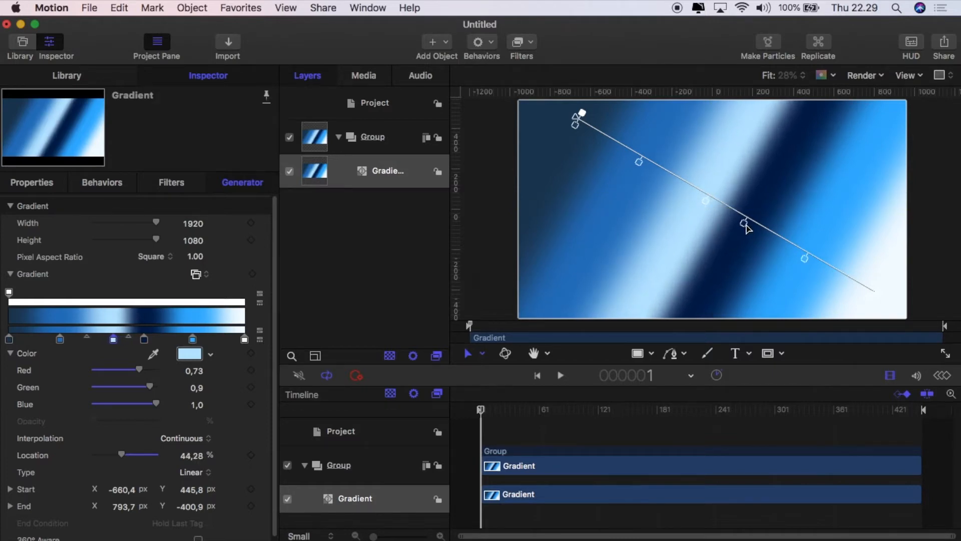
left_click_drag(746, 226, 750, 229)
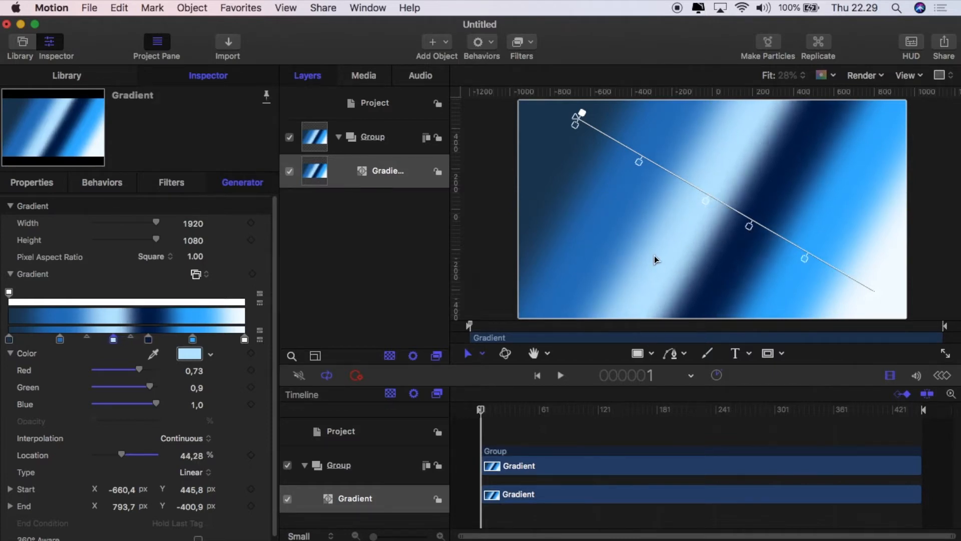
Recolor the gradient's first, dark blue stop to a light cyan blue
left_click(9, 340)
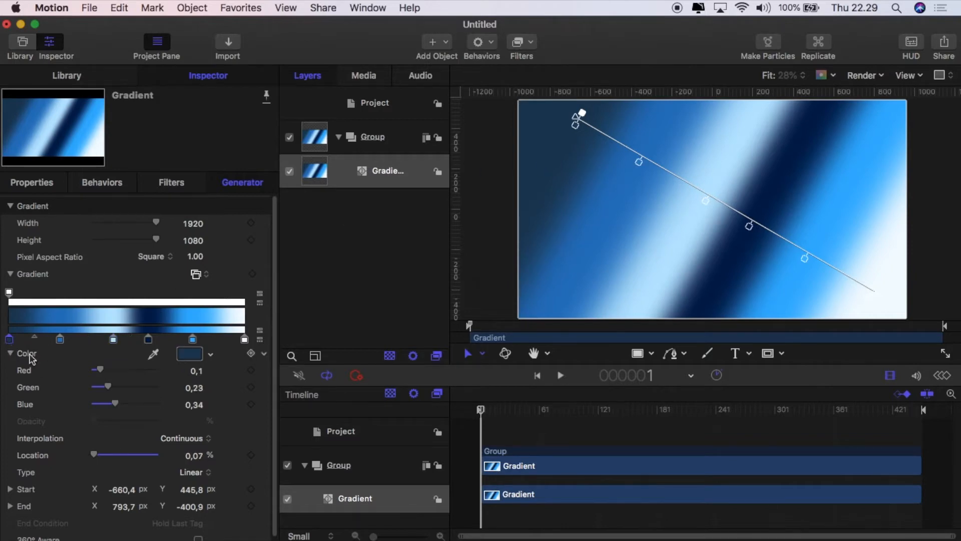
left_click(211, 357)
mouse_move(217, 441)
left_mouse_down()
mouse_move(221, 448)
mouse_move(200, 445)
mouse_move(226, 451)
mouse_move(233, 438)
mouse_move(229, 451)
left_mouse_up()
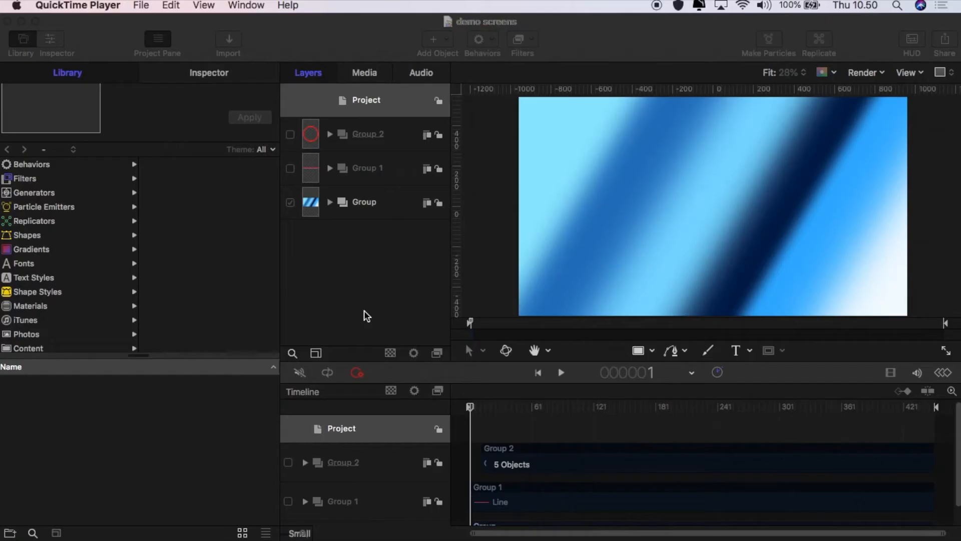
Add a new empty group at the project level above the existing groups
left_click(362, 99)
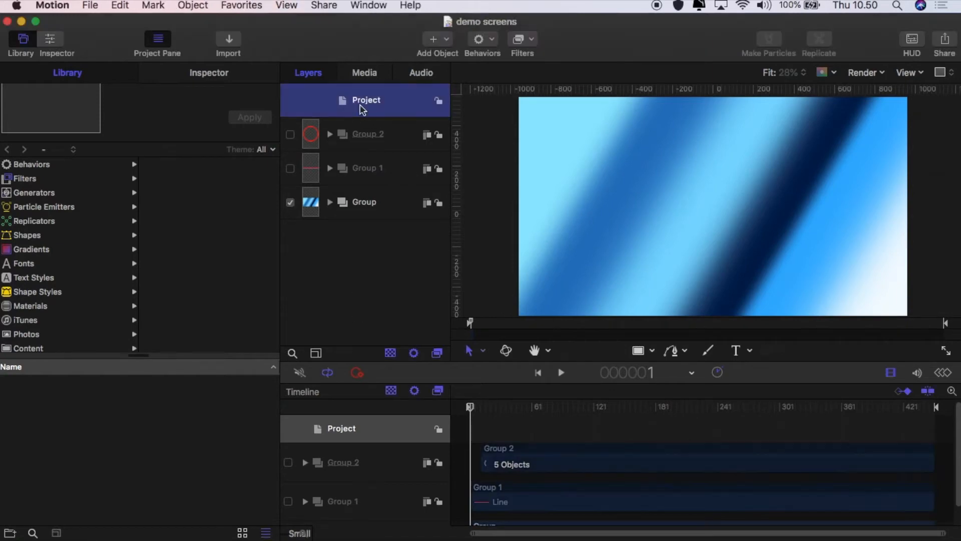
left_click(447, 41)
left_click(446, 58)
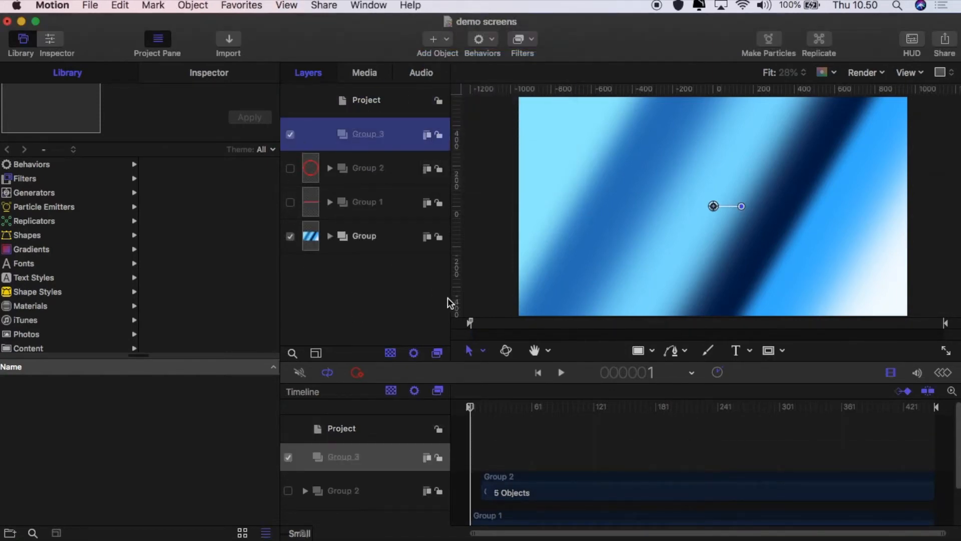
Add the 5-sided Star shape from the library to the new group
left_click(70, 74)
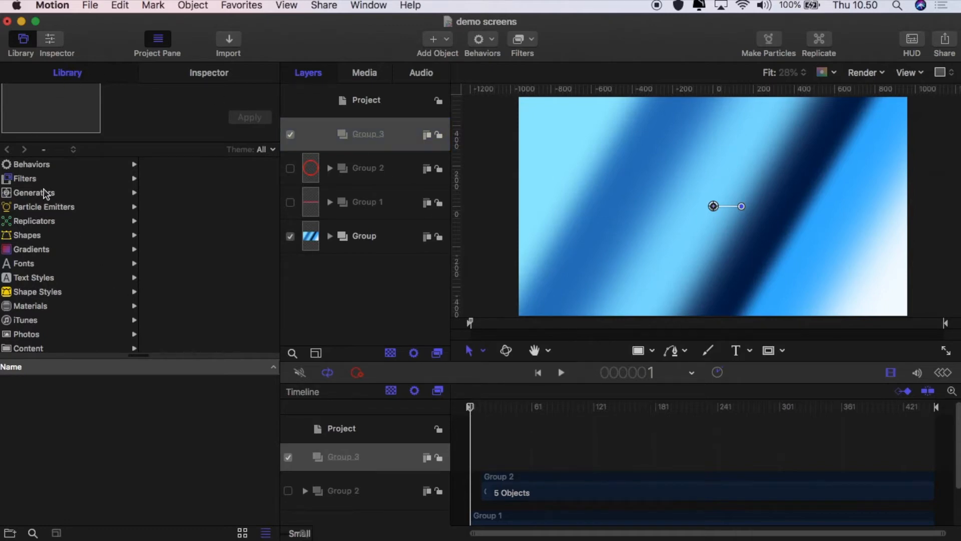
left_click(30, 239)
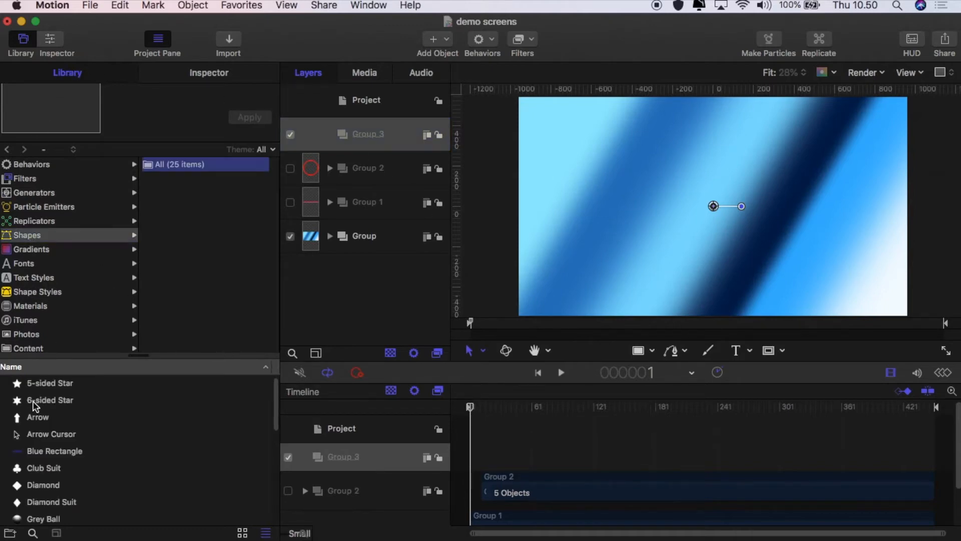
left_click(50, 382)
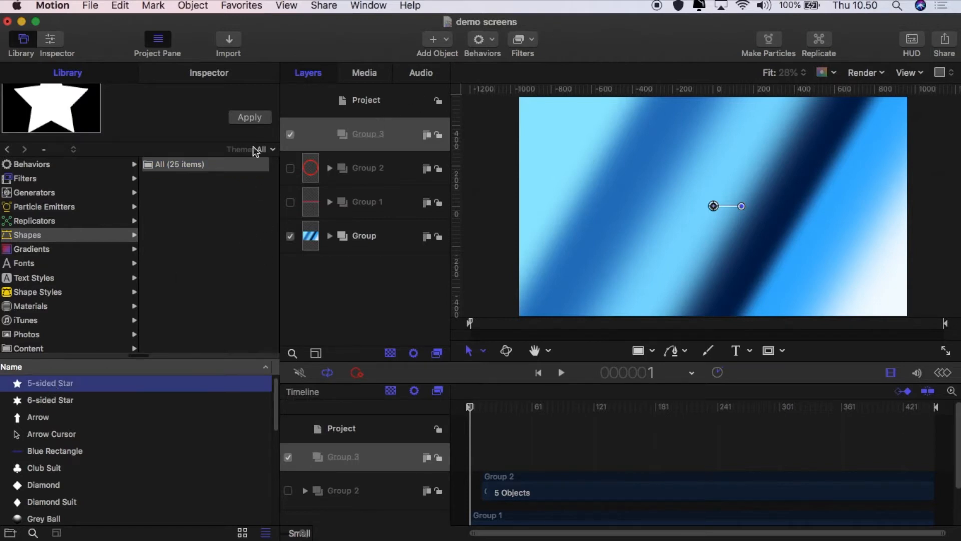
left_click(250, 118)
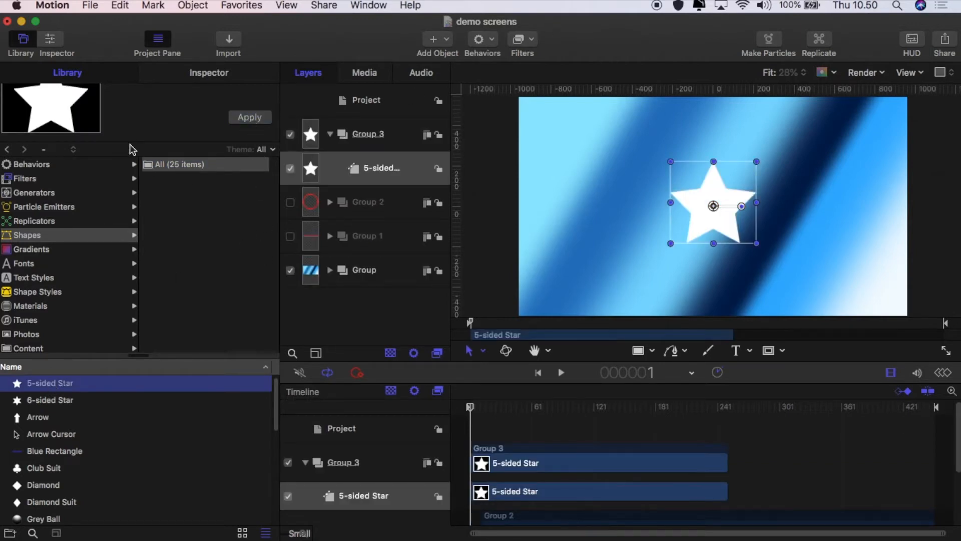
Scale the 5-sided star down to 80%
left_click(195, 76)
left_click(43, 180)
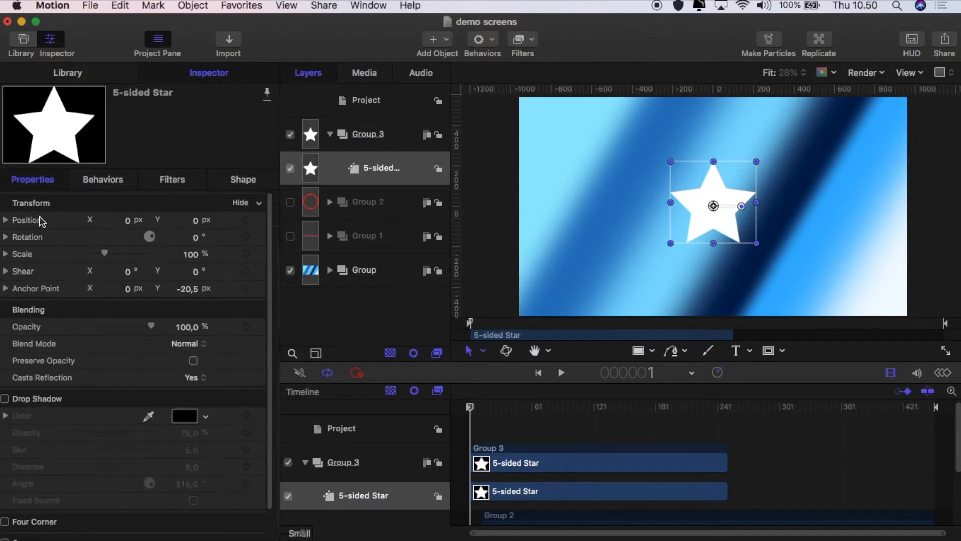
left_click_drag(110, 255, 107, 257)
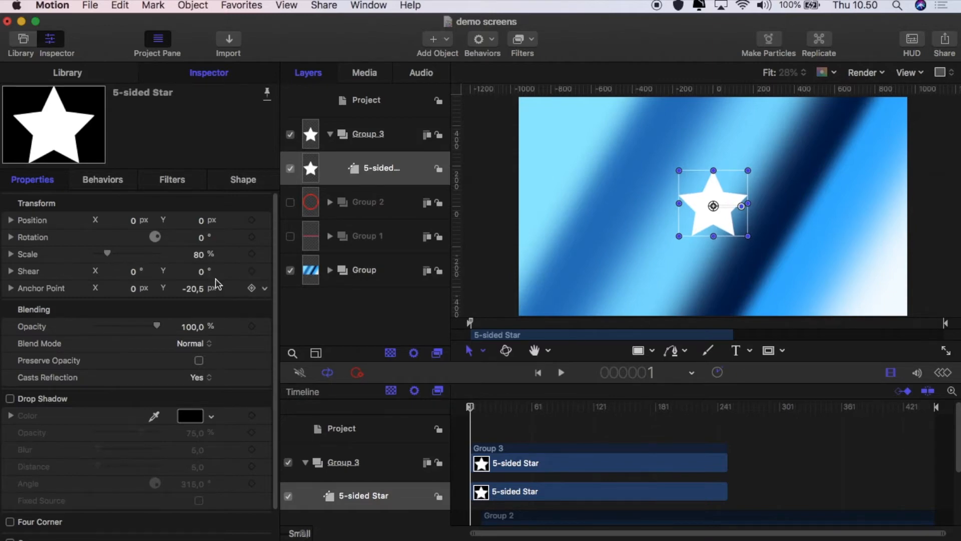
Turn off the star's fill and turn on its outline
left_click(238, 179)
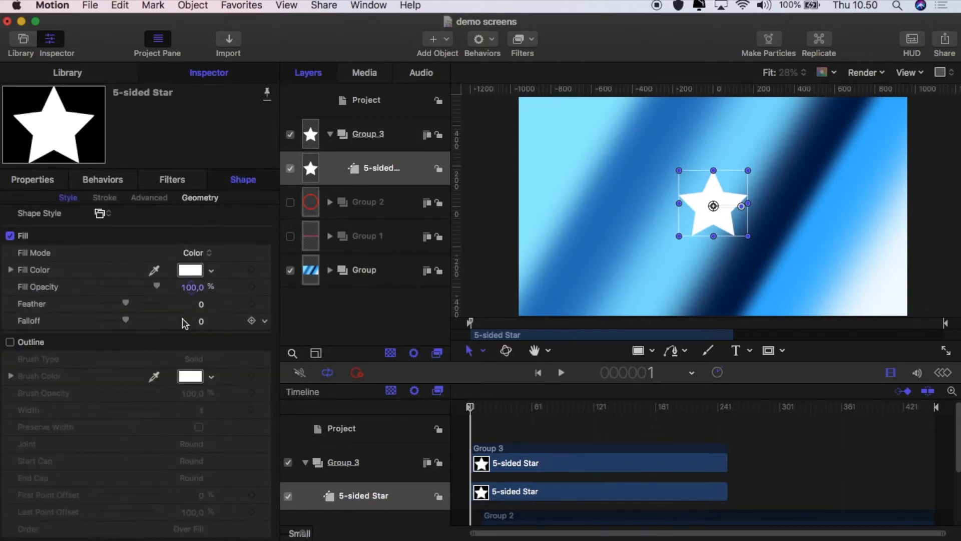
left_click(9, 236)
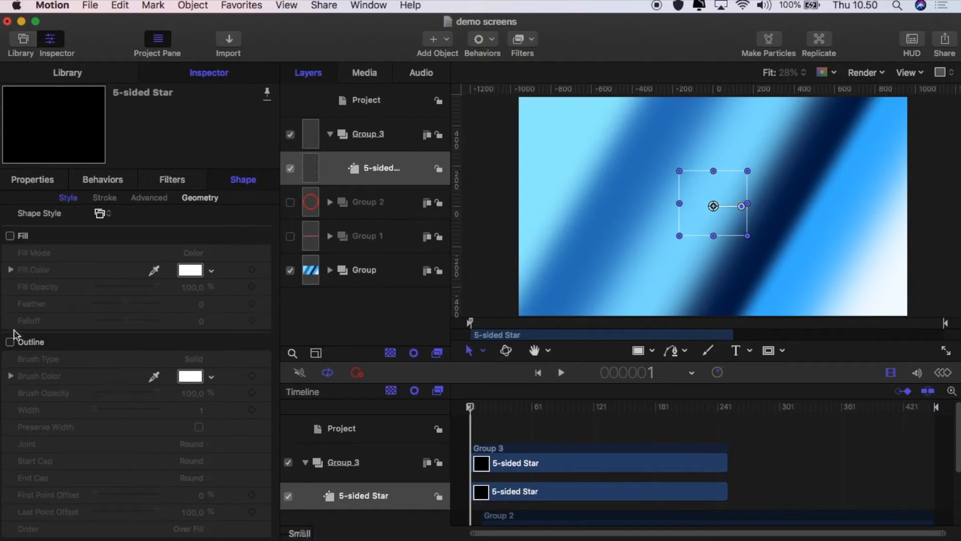
left_click(10, 341)
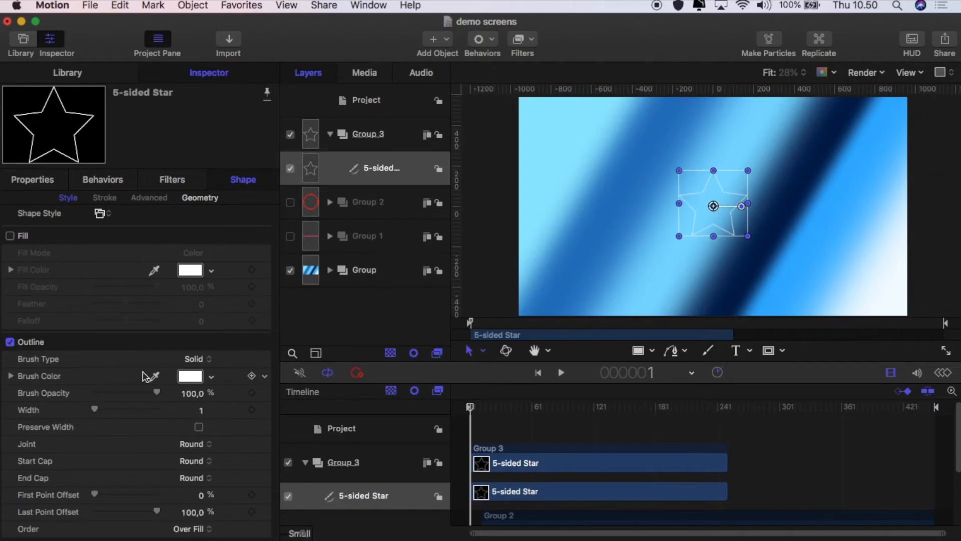
Color the star's outline red and set its width to 12
left_click(193, 377)
left_click(296, 272)
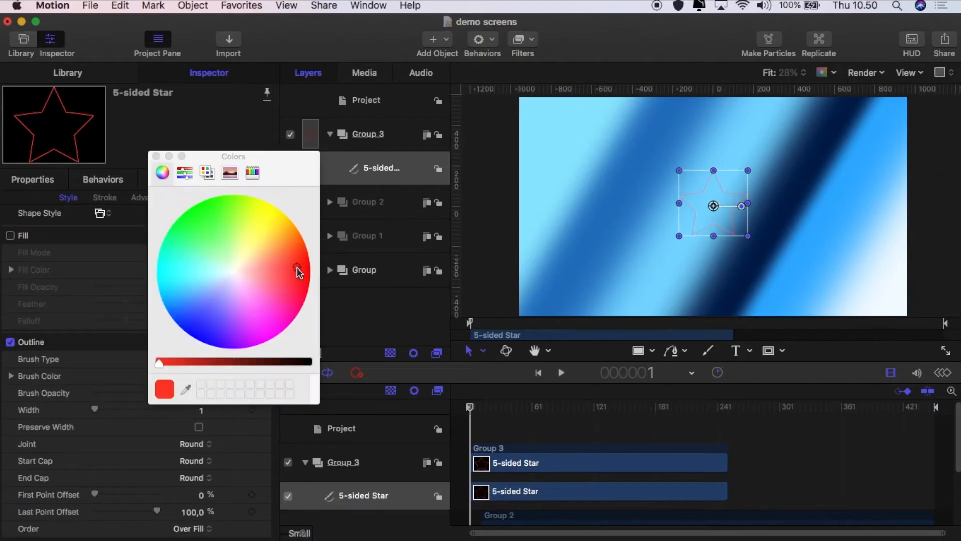
left_click(157, 157)
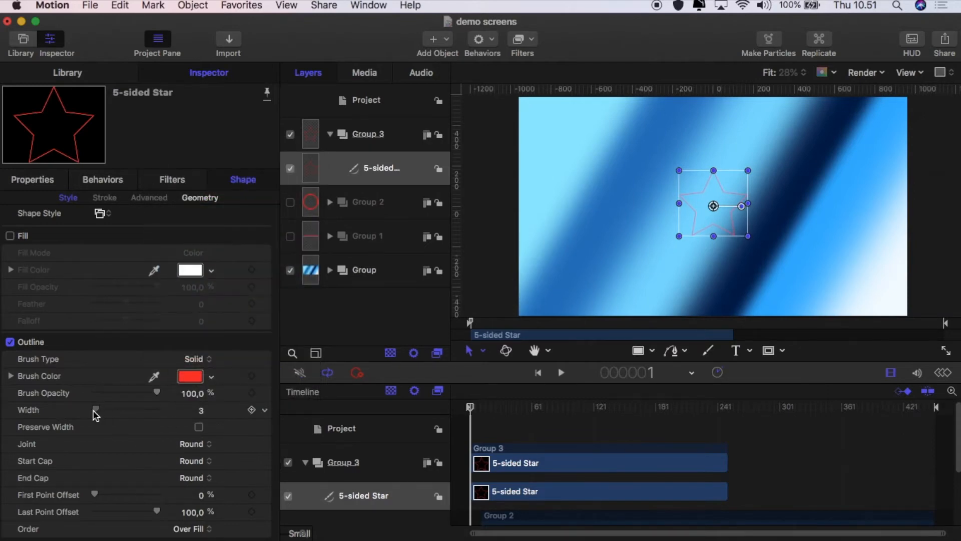
left_click_drag(94, 411, 99, 411)
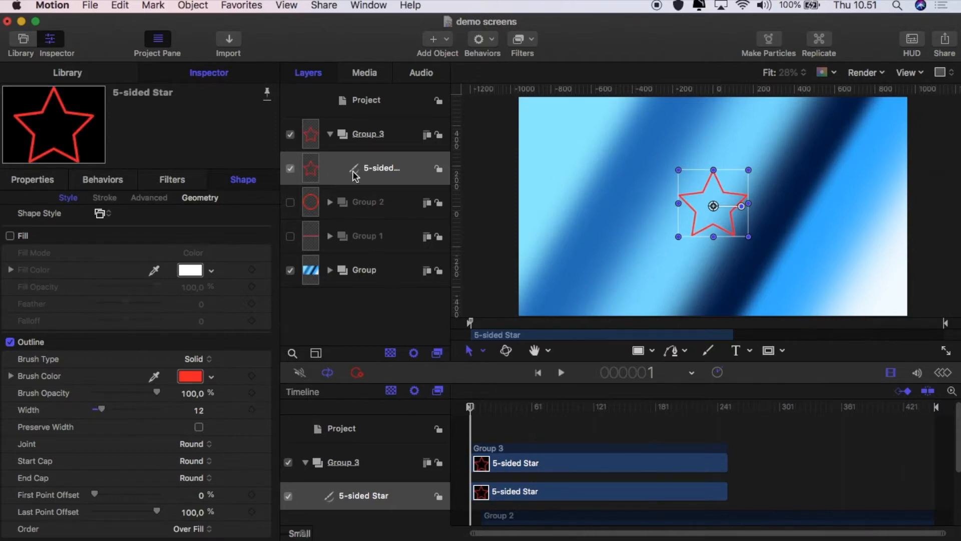
Duplicate the red star and color the copy's outline yellow
right_click(405, 170)
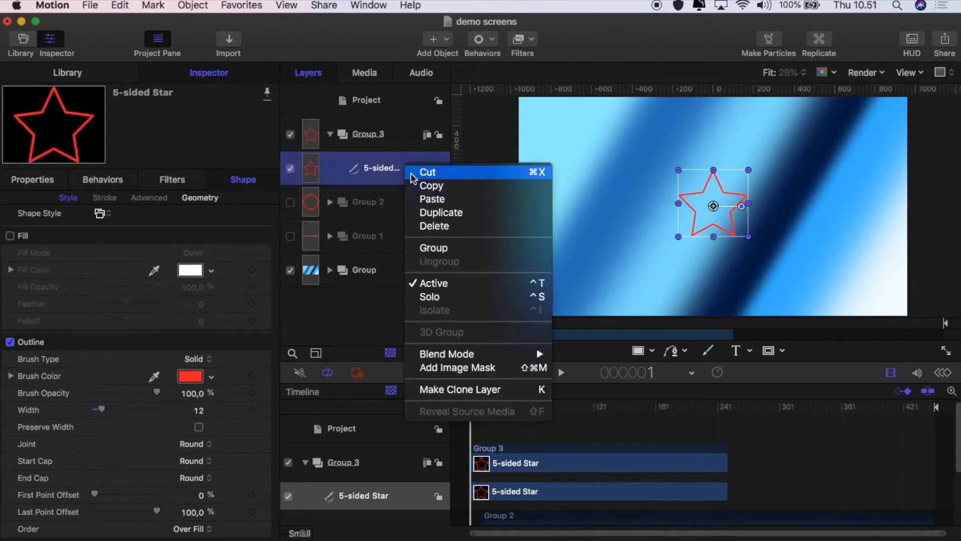
left_click(427, 214)
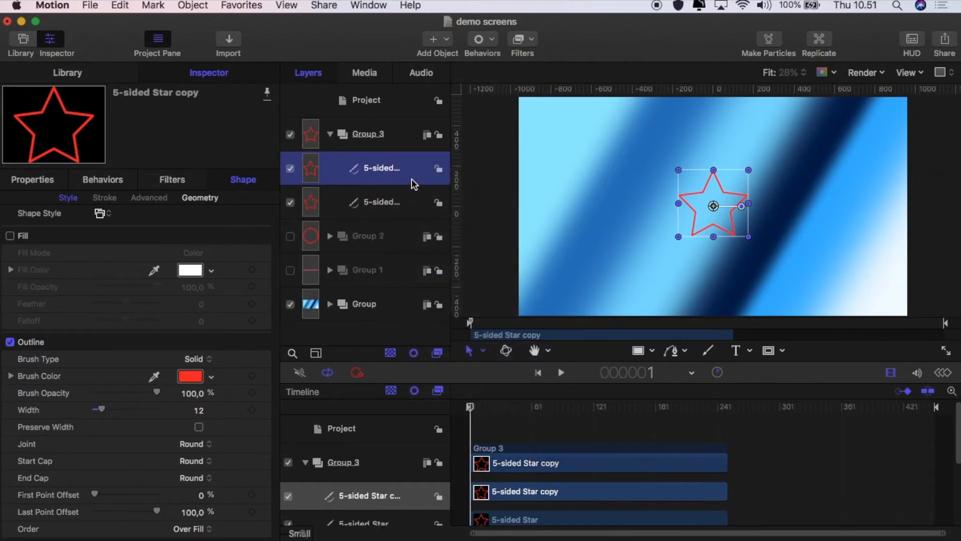
left_click(212, 377)
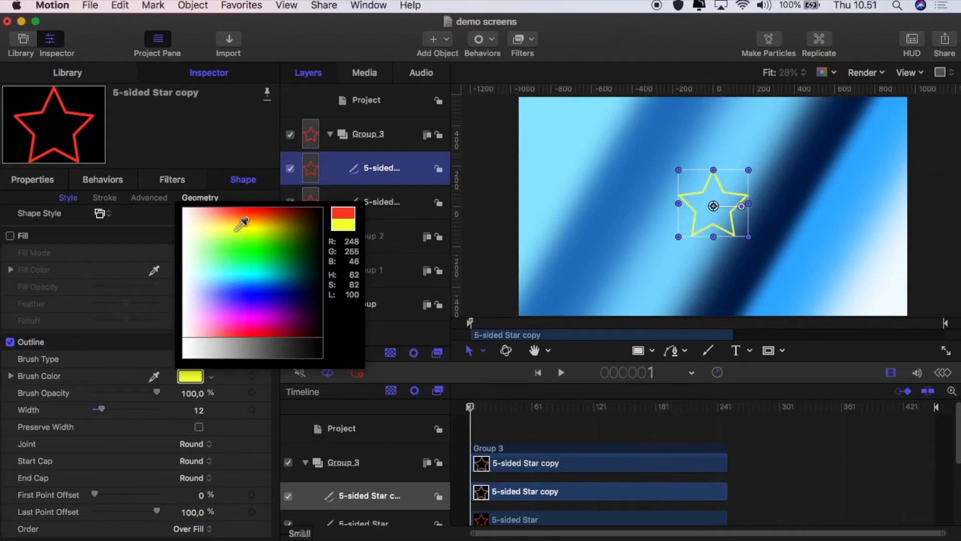
left_click(250, 220)
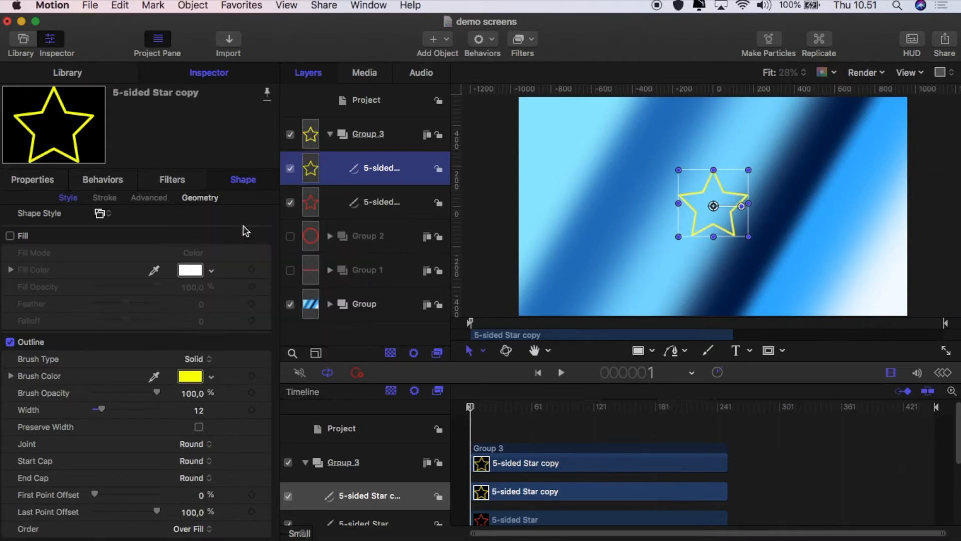
Duplicate the yellow star and color the new copy's outline green
right_click(416, 172)
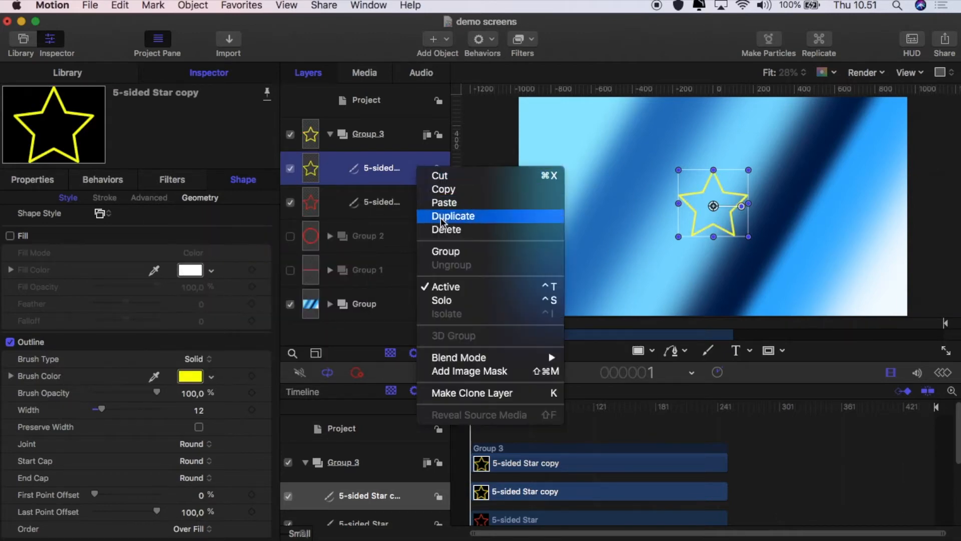
left_click(441, 217)
left_click(190, 378)
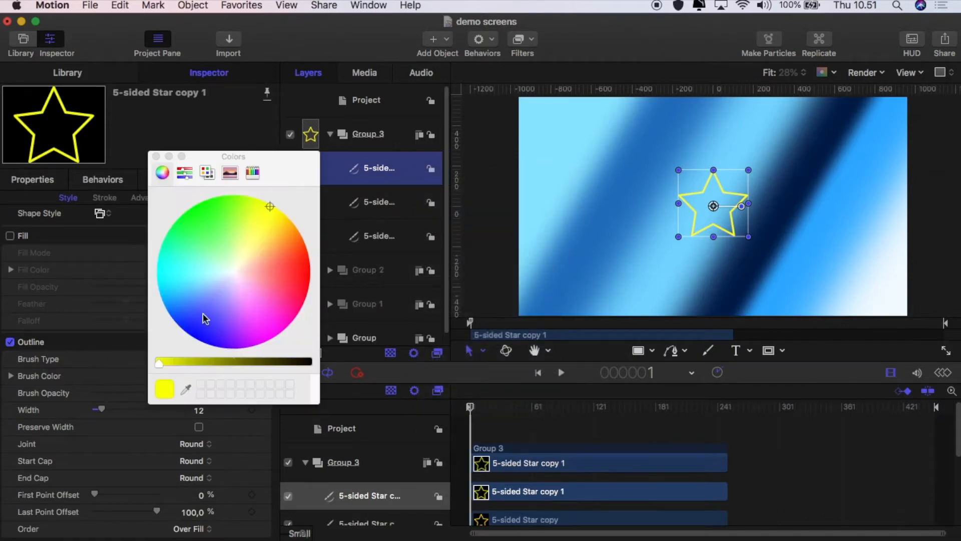
left_click(195, 228)
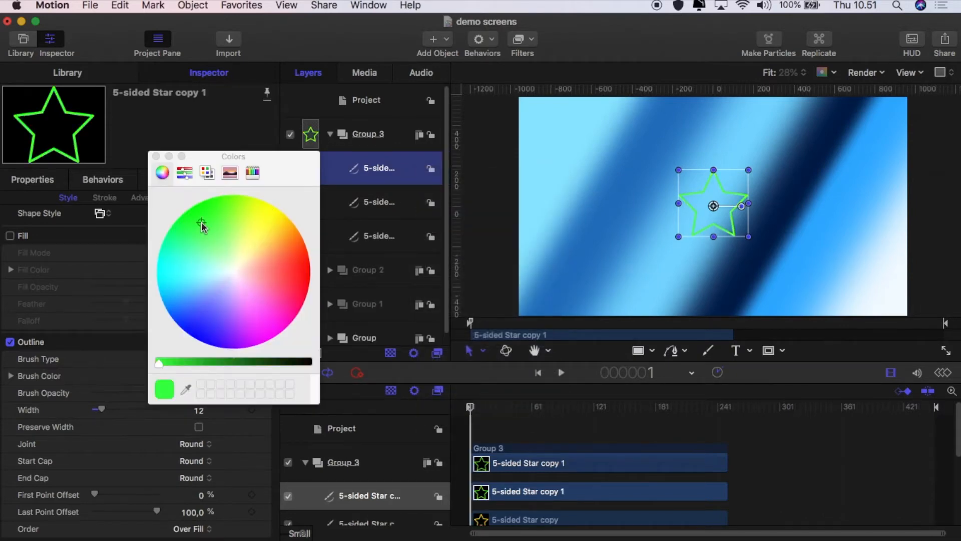
left_click(156, 157)
Duplicate the green star and color the new copy's outline blue
right_click(373, 167)
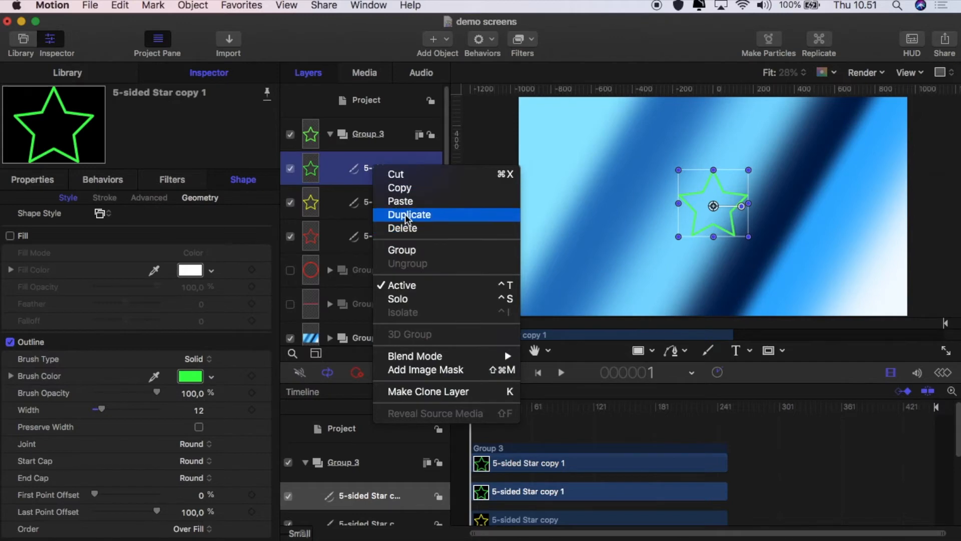
left_click(440, 214)
left_click(195, 380)
left_click(193, 324)
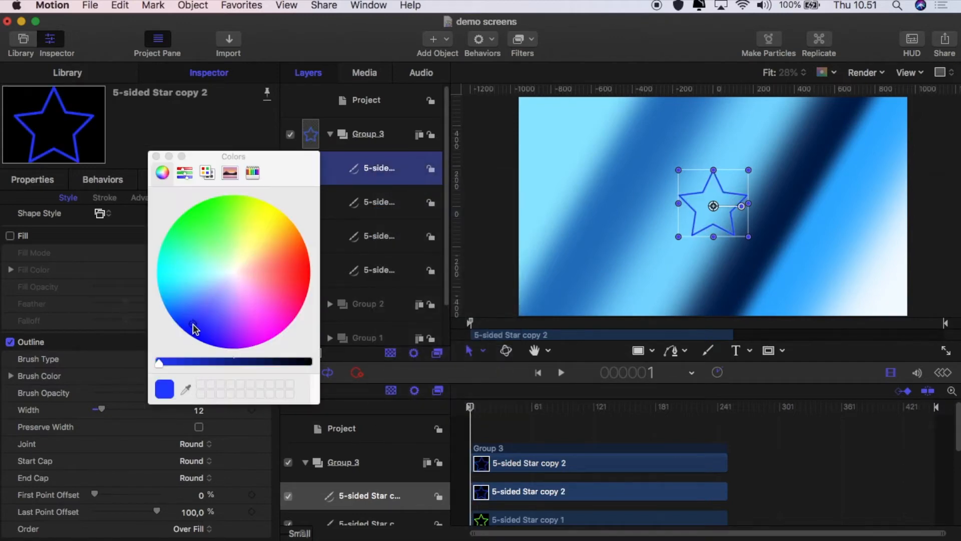
left_click(156, 156)
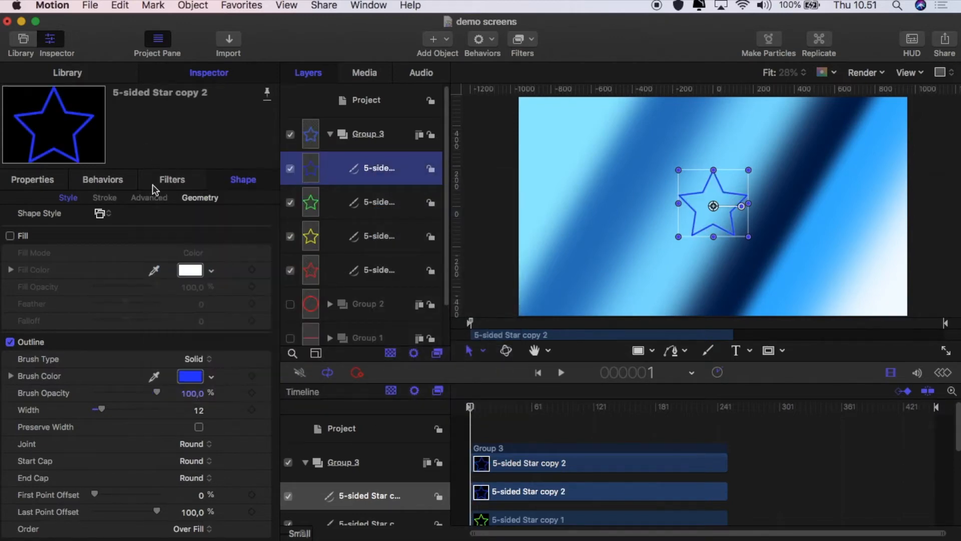
Duplicate the blue star and color the new copy's outline magenta
right_click(376, 171)
left_click(405, 215)
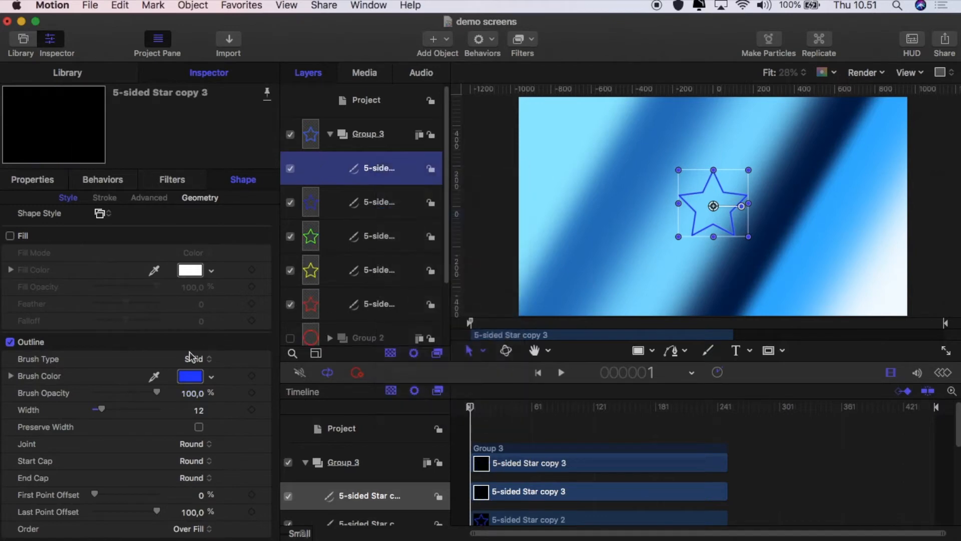
left_click(190, 376)
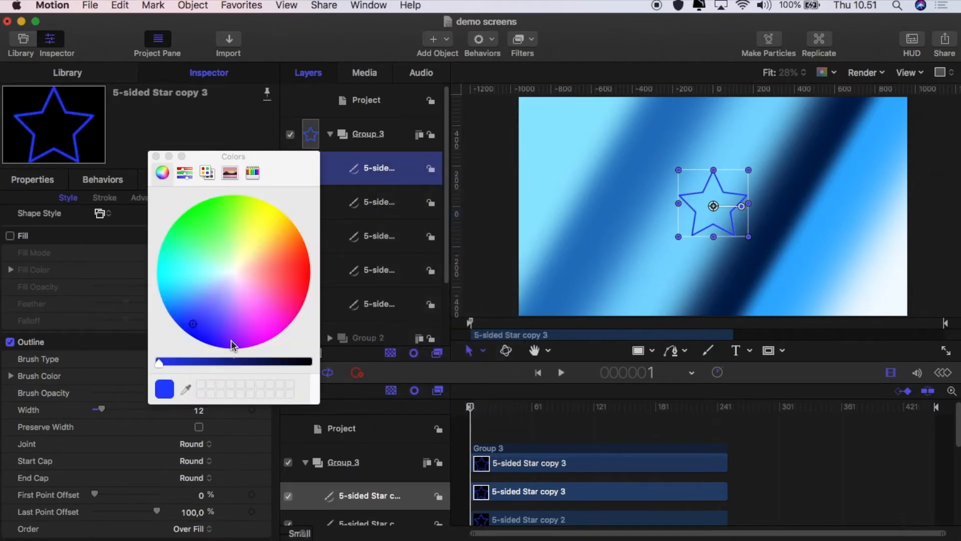
left_click(155, 156)
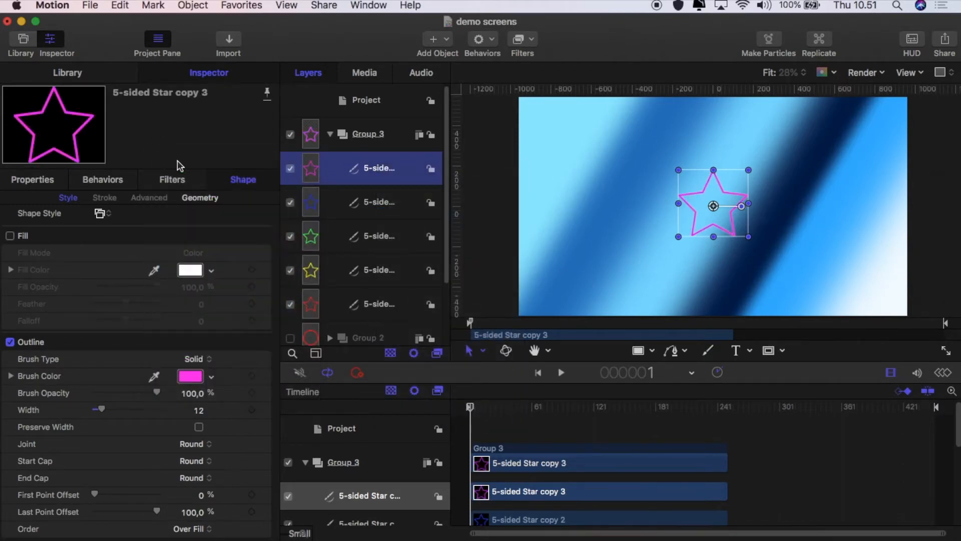
Set the yellow star's scale to 100%
left_click(376, 305)
left_click(376, 271)
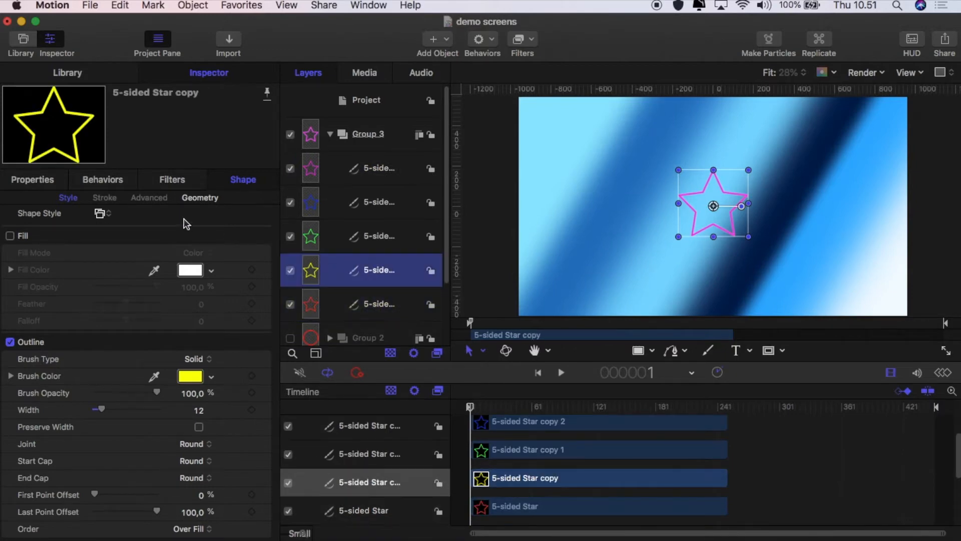
left_click(36, 185)
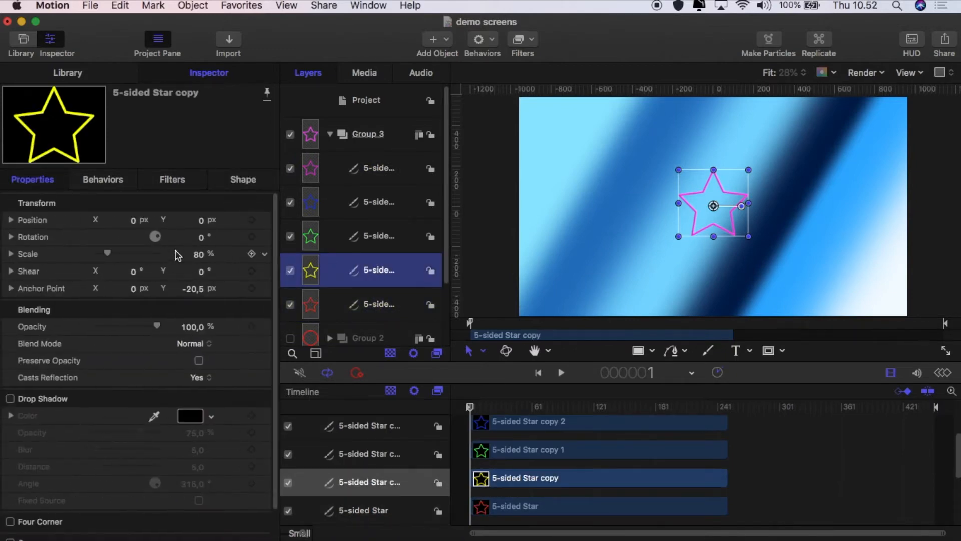
left_click(198, 254)
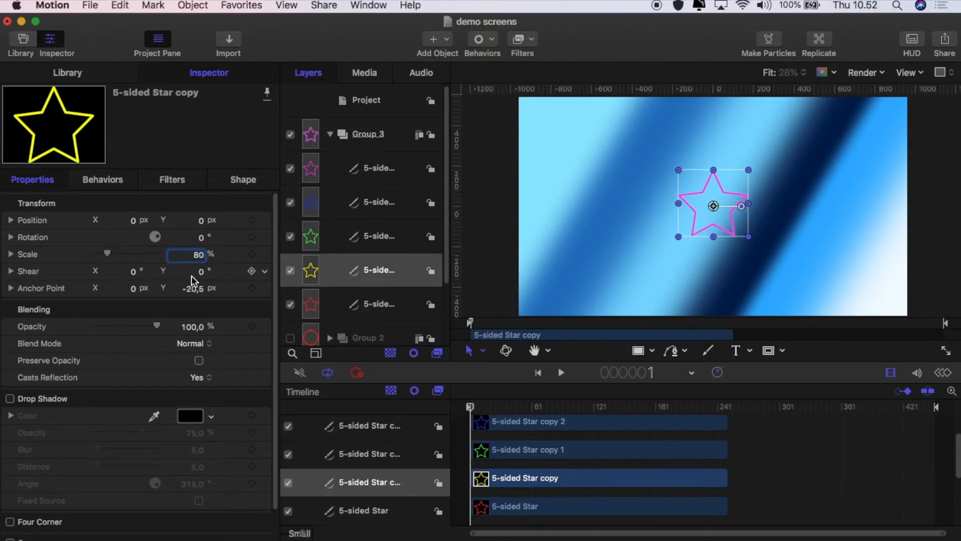
type("100")
key("Return")
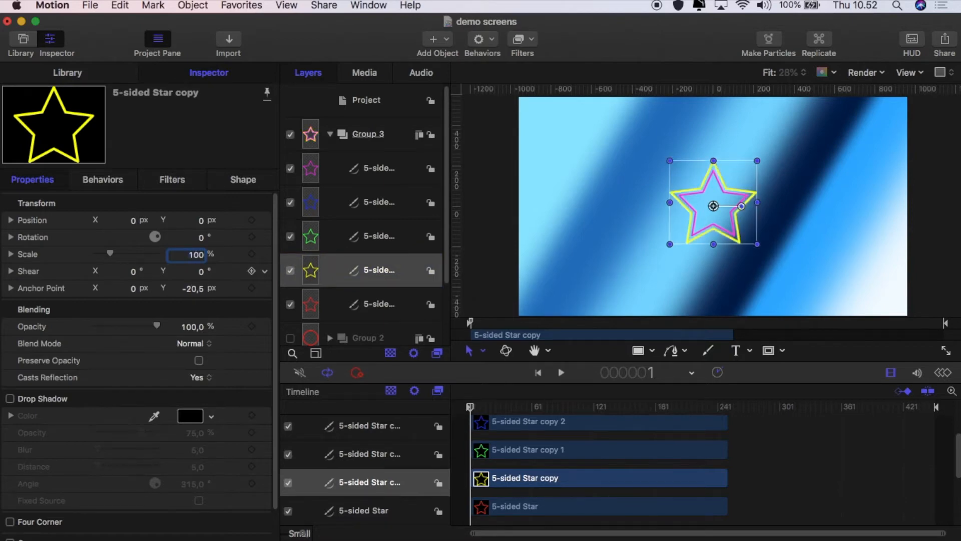
Set the green star's scale to 120%
left_click(399, 236)
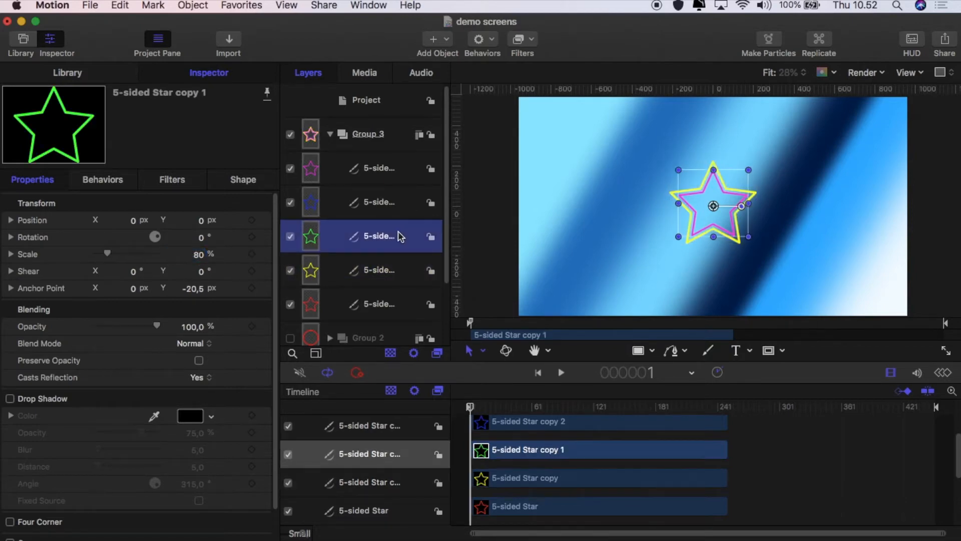
left_click(198, 255)
type("12")
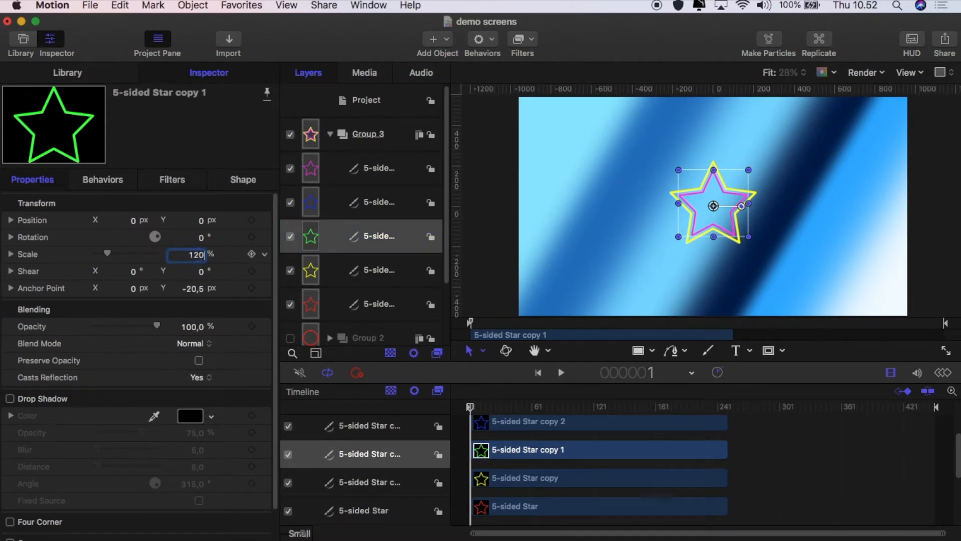
type("0")
key("Return")
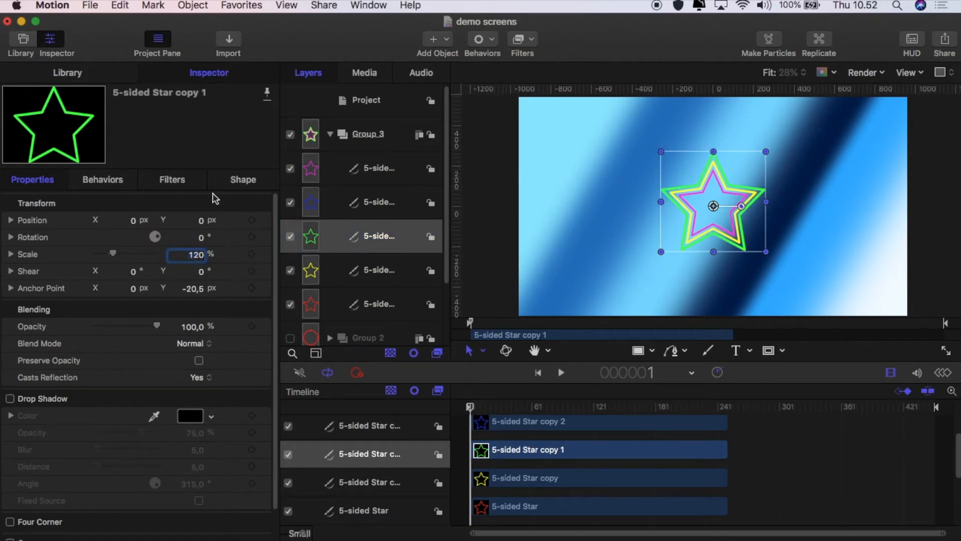
Set the blue star's scale to 140%
left_click(365, 204)
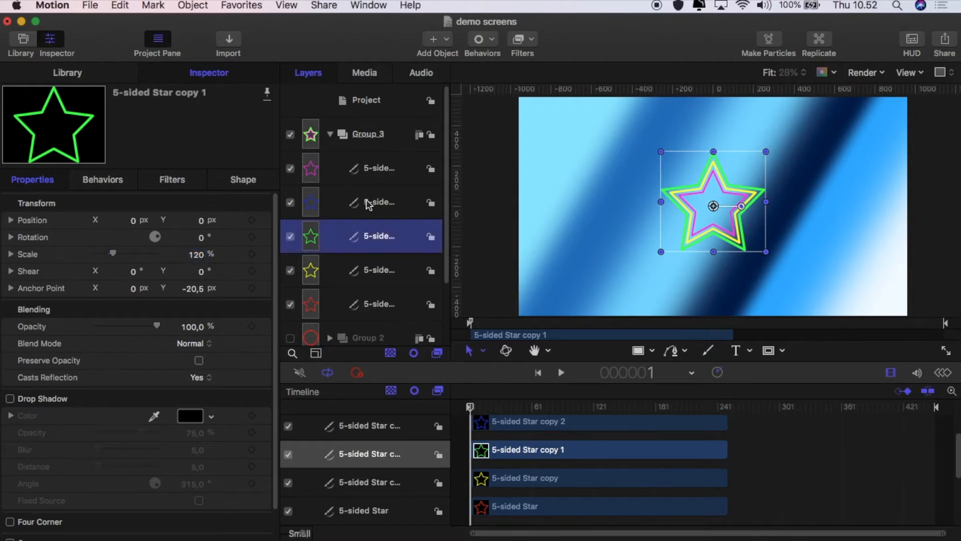
left_click(196, 255)
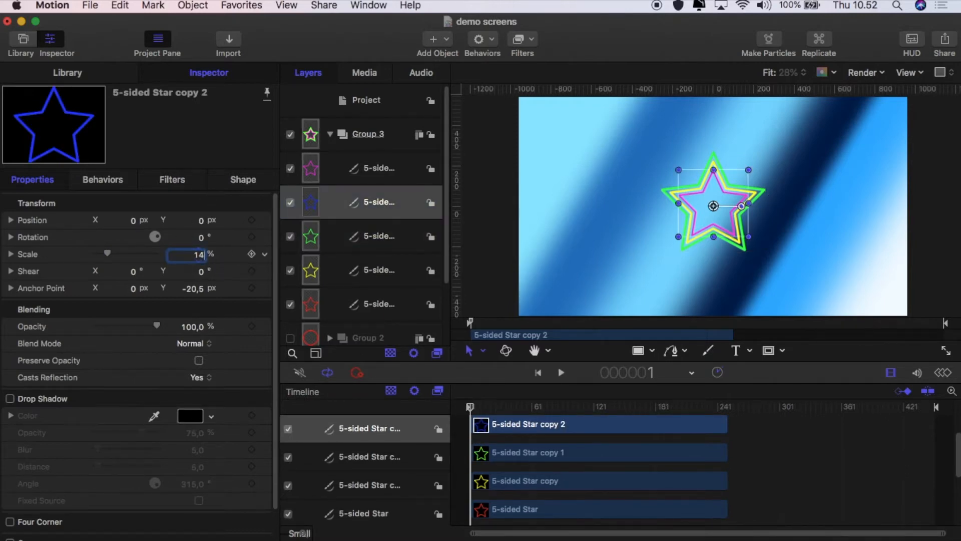
type("140")
key("Return")
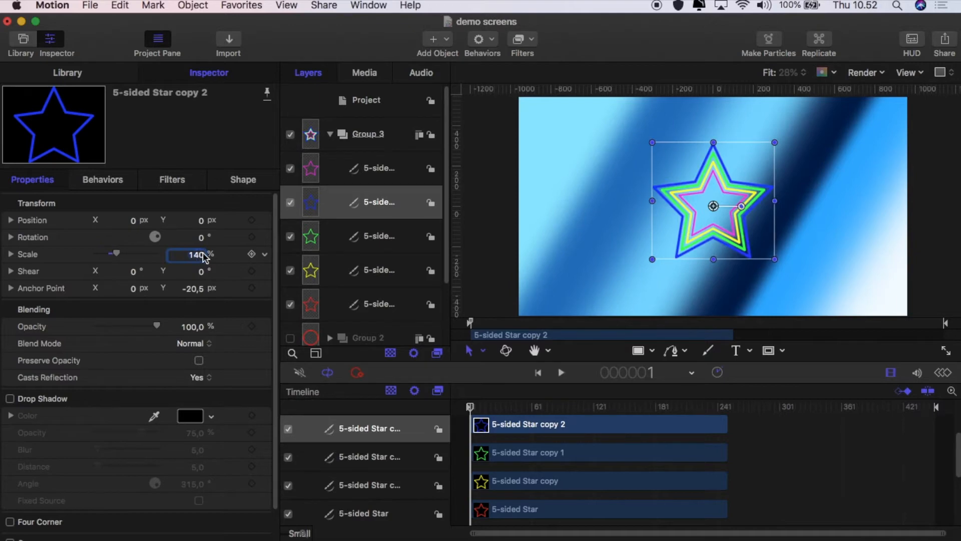
Set the magenta star's scale to 160%
left_click(387, 172)
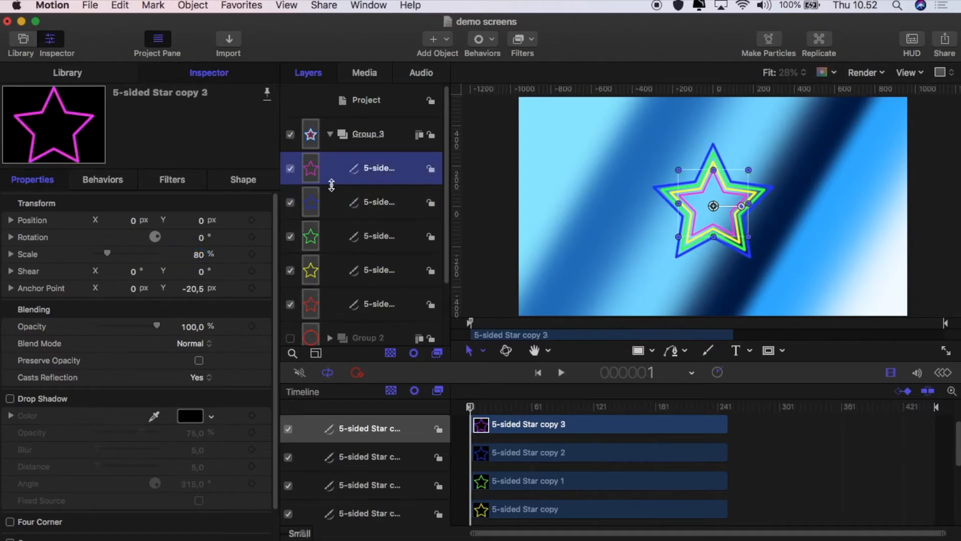
left_click(198, 255)
type("16")
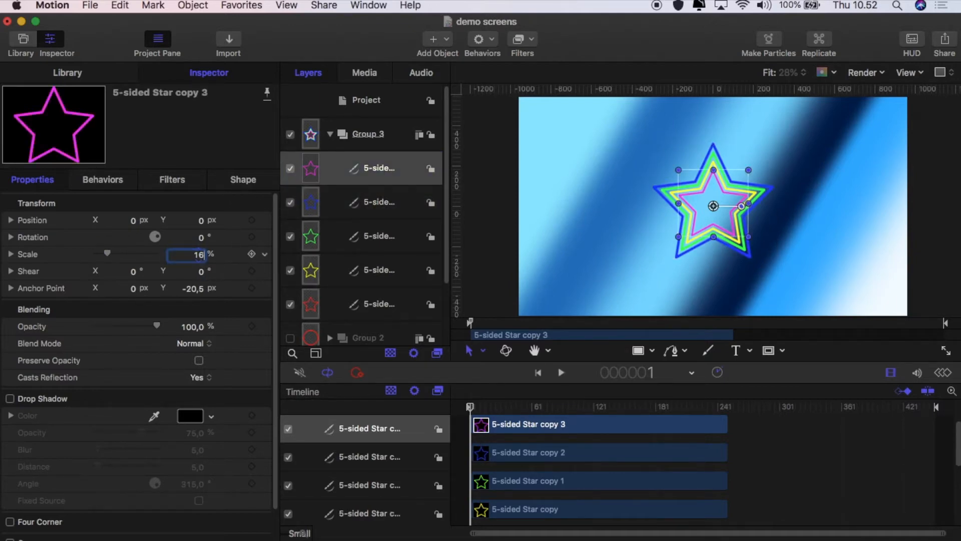
key("Return")
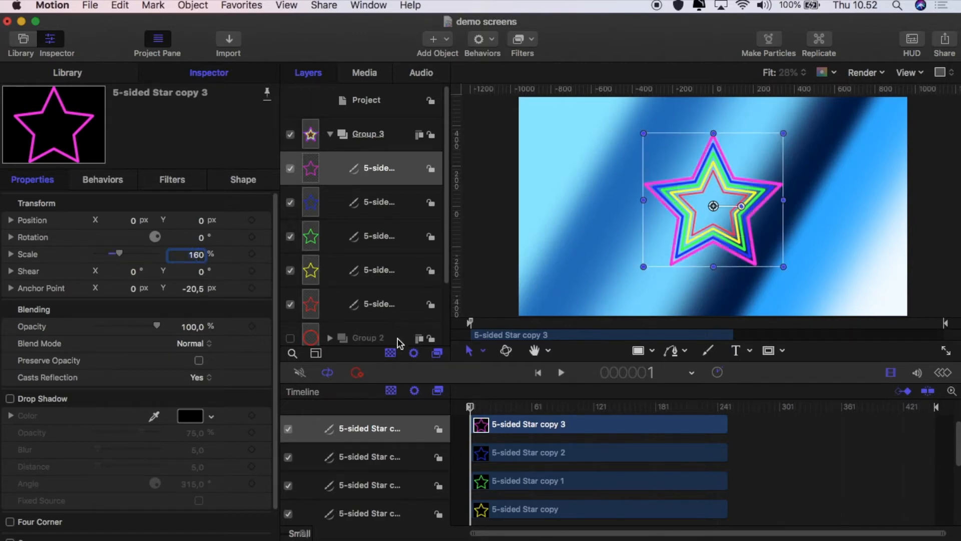
Trim the red star to start at frame 11 and the yellow star to start at frame 21
left_click(379, 306)
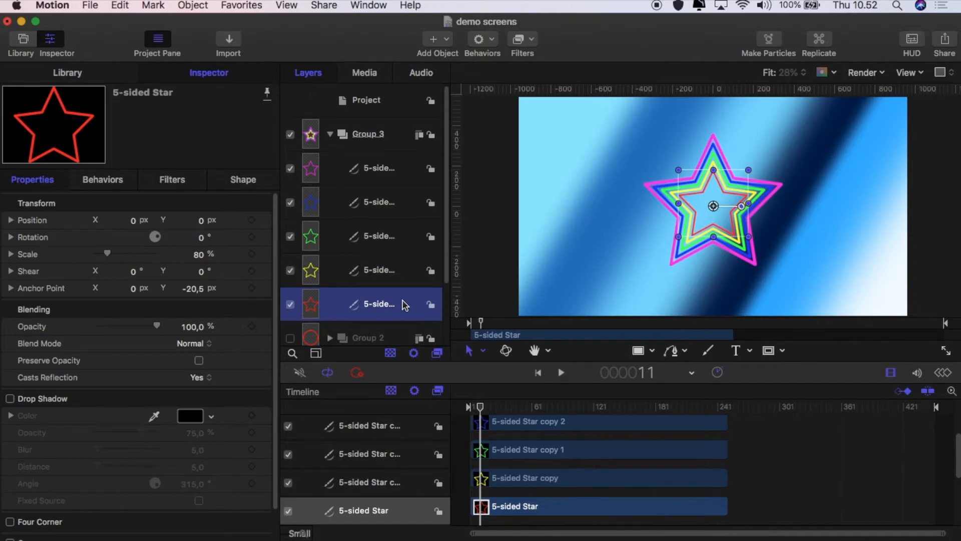
key("i")
left_click(376, 270)
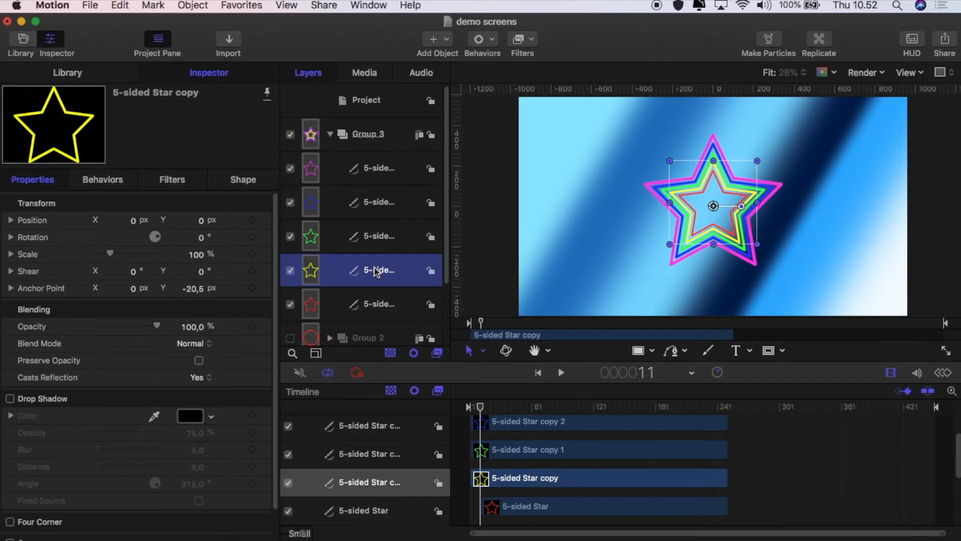
key("shift+Right")
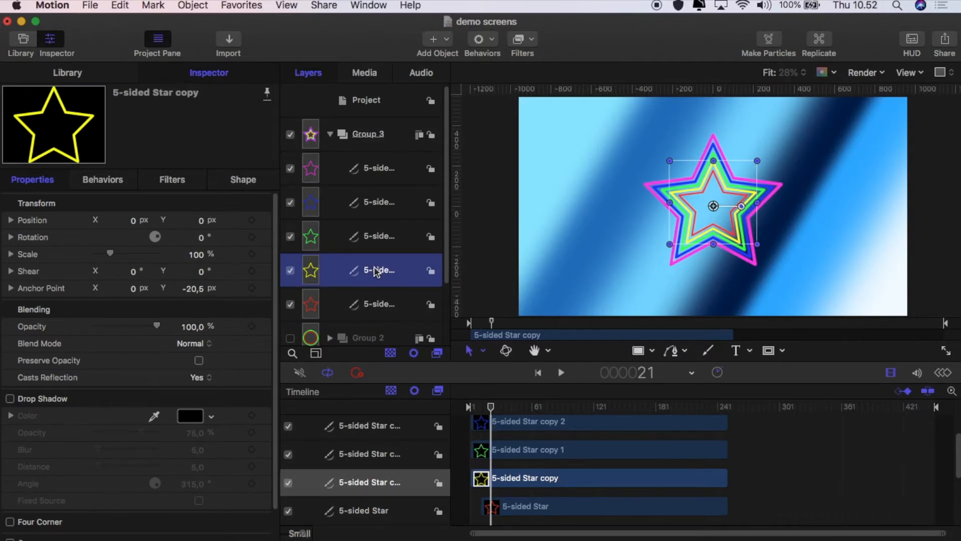
key("i")
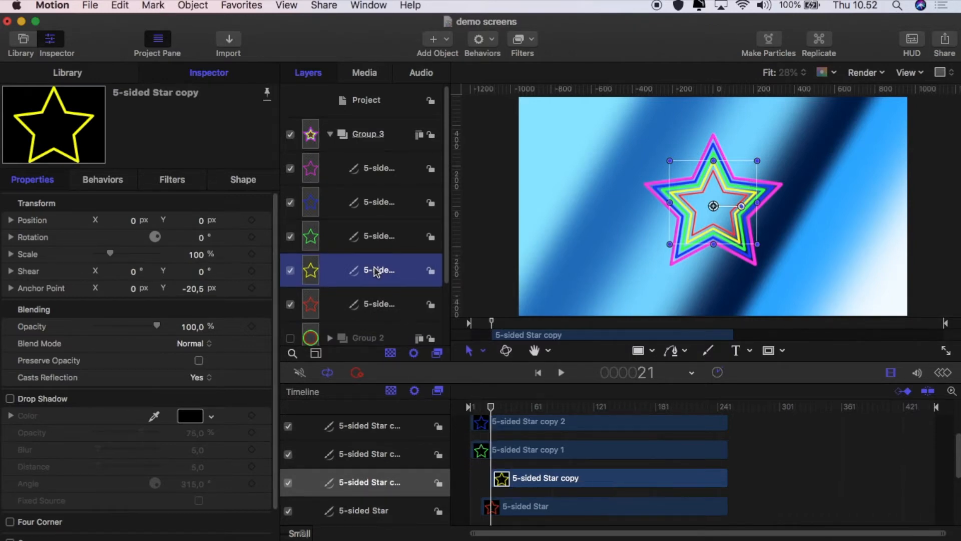
Trim the green star to start at frame 31 and the blue star to start at frame 41
left_click(386, 240)
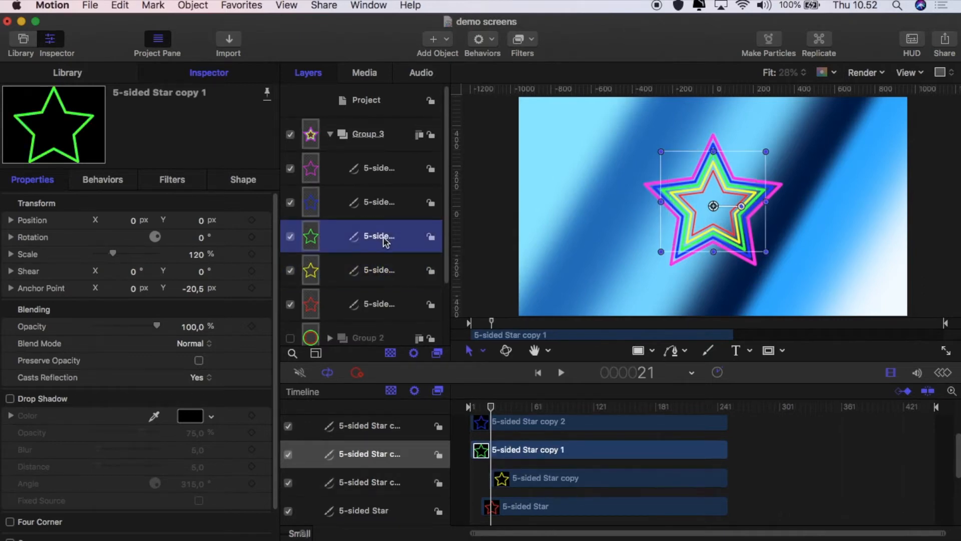
key("shift+Right")
key("i")
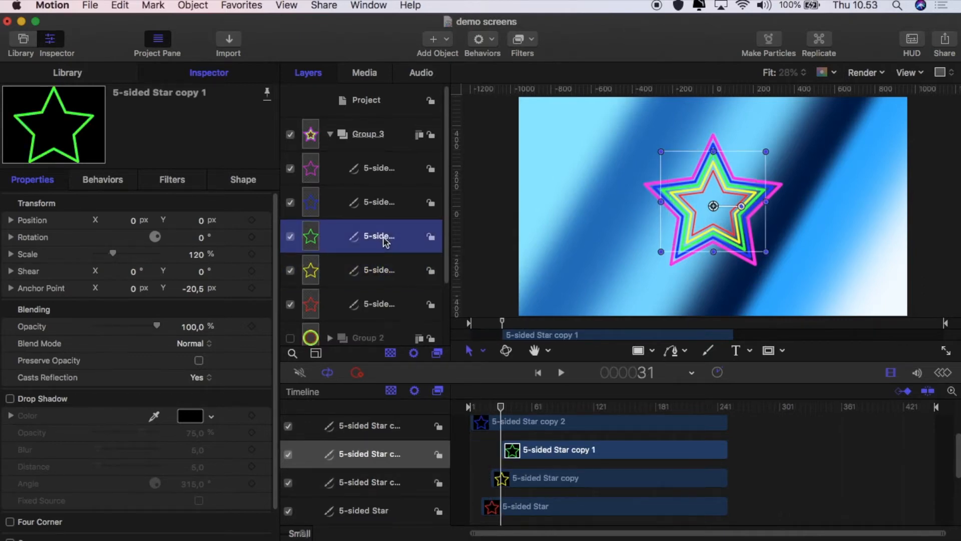
left_click(373, 209)
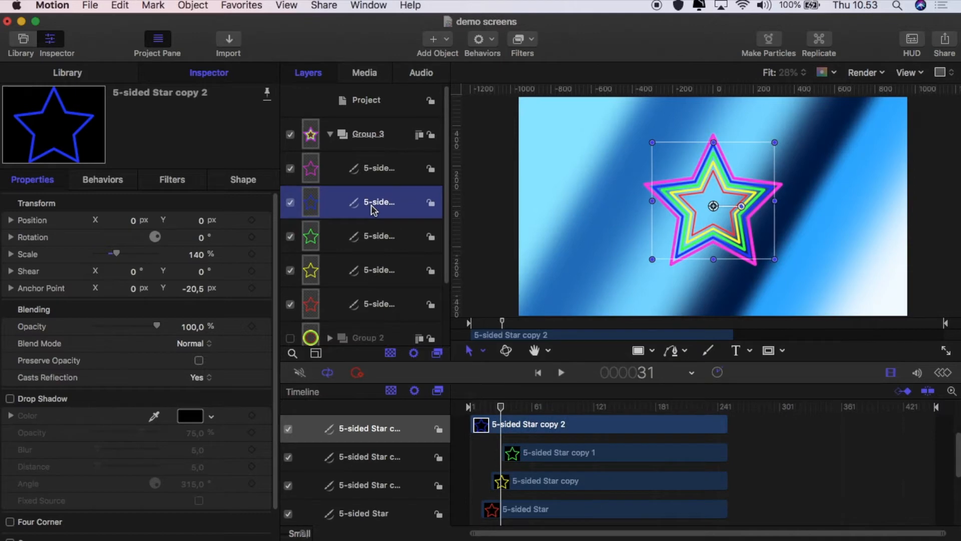
key("shift+Right")
key("i")
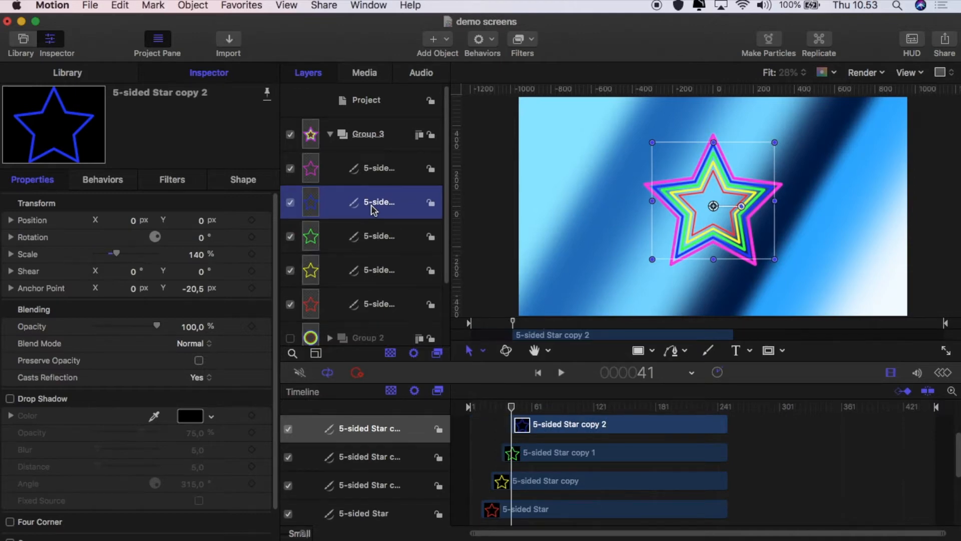
Trim the magenta star to start at frame 51
left_click(366, 173)
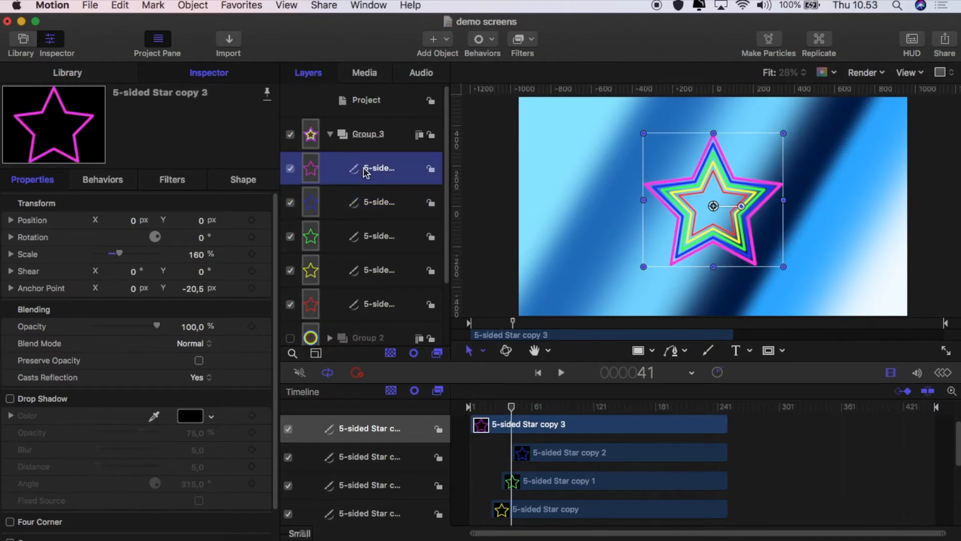
key("shift+Right")
key("i")
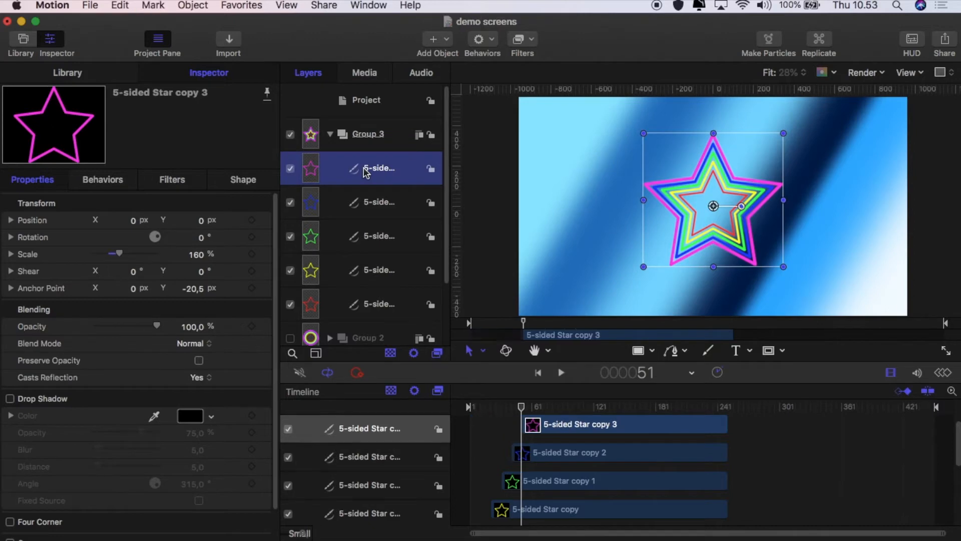
Keyframe the magenta star's scale at frame 81, and enlarge it to 945% at frame 91
key("shift+Right")
key("shift+Right")
key("shift+Right")
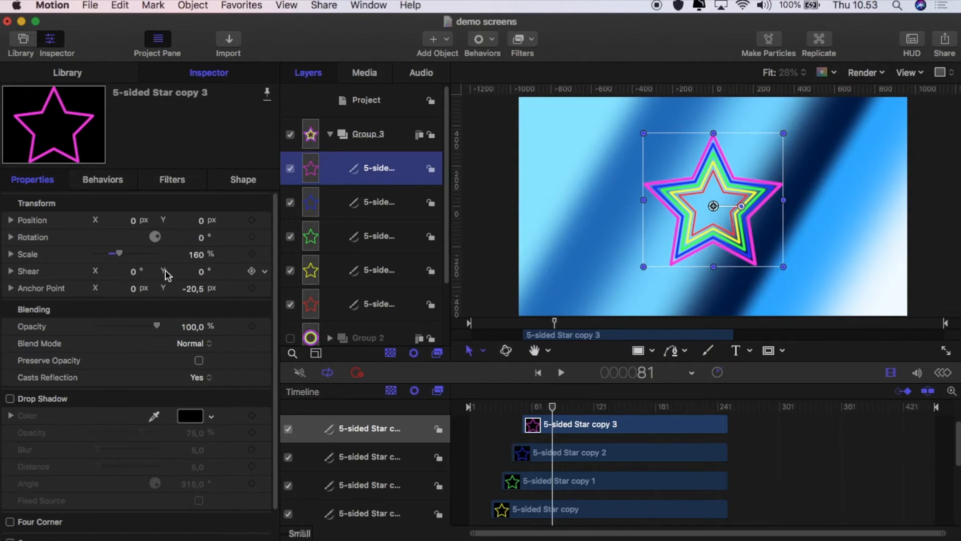
left_click(252, 254)
key("shift+Right")
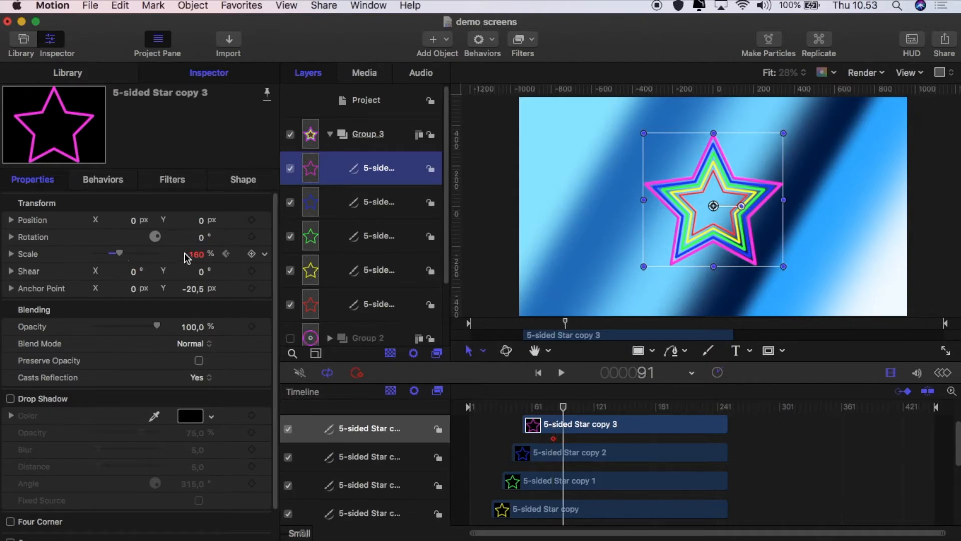
left_click_drag(197, 256, 291, 256)
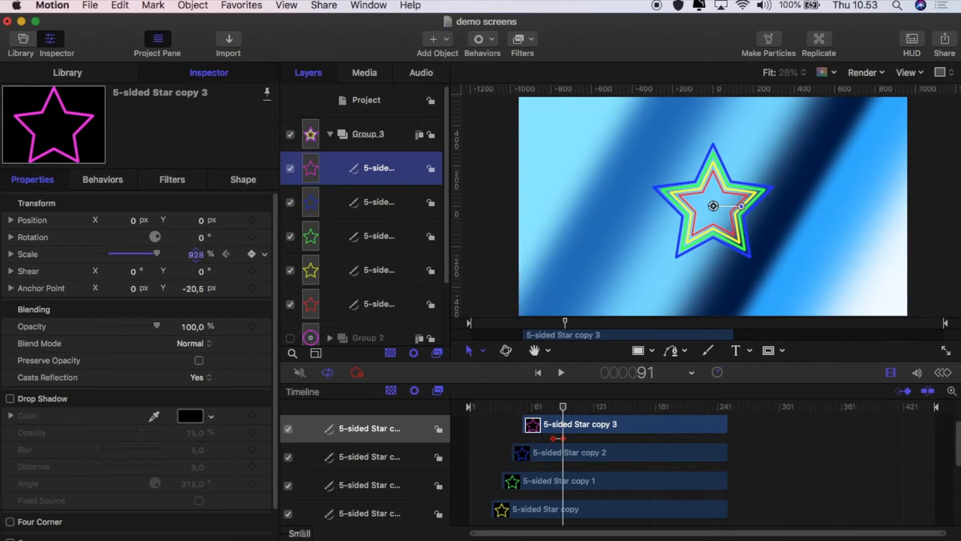
left_click_drag(196, 255, 194, 255)
Keyframe the blue star's scale at frame 91, and enlarge it to 960% at frame 101
left_click(381, 202)
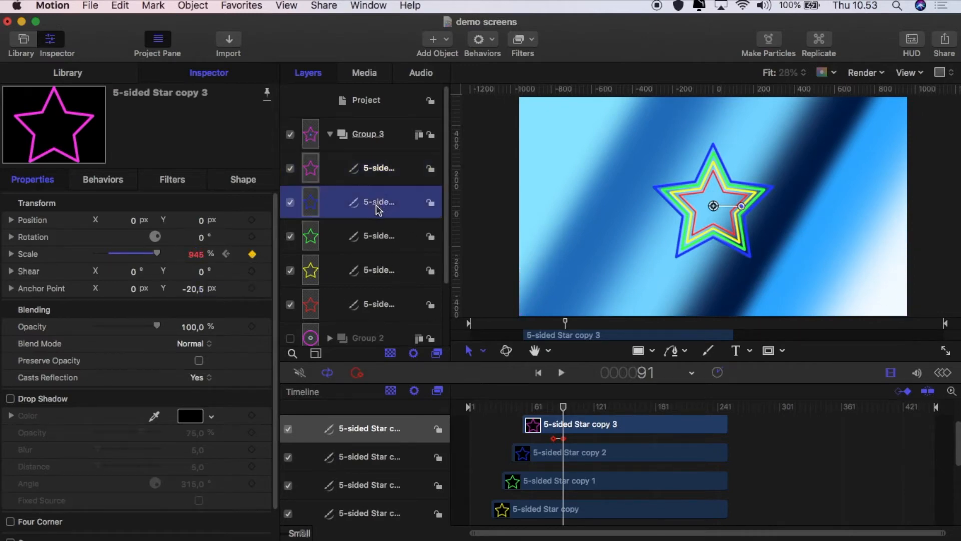
left_click(252, 255)
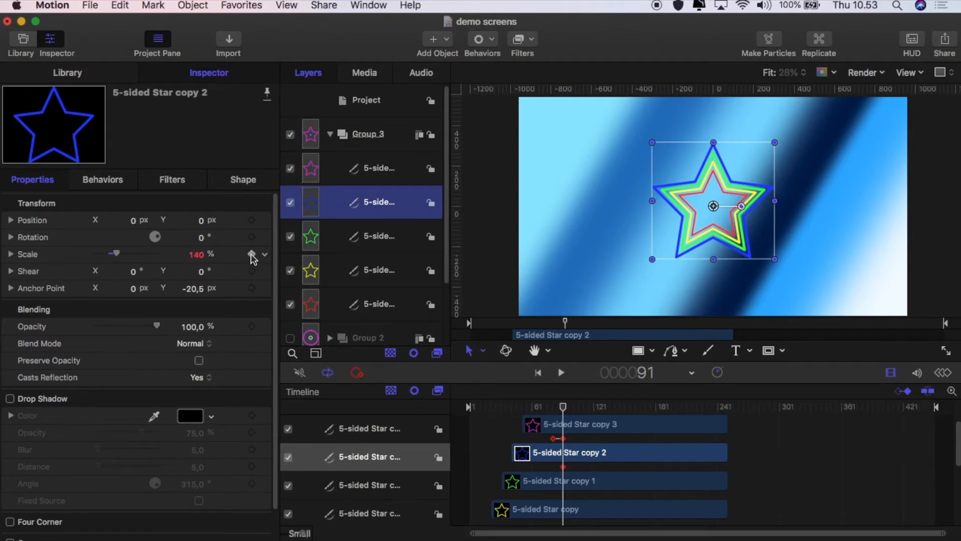
key("shift+Right")
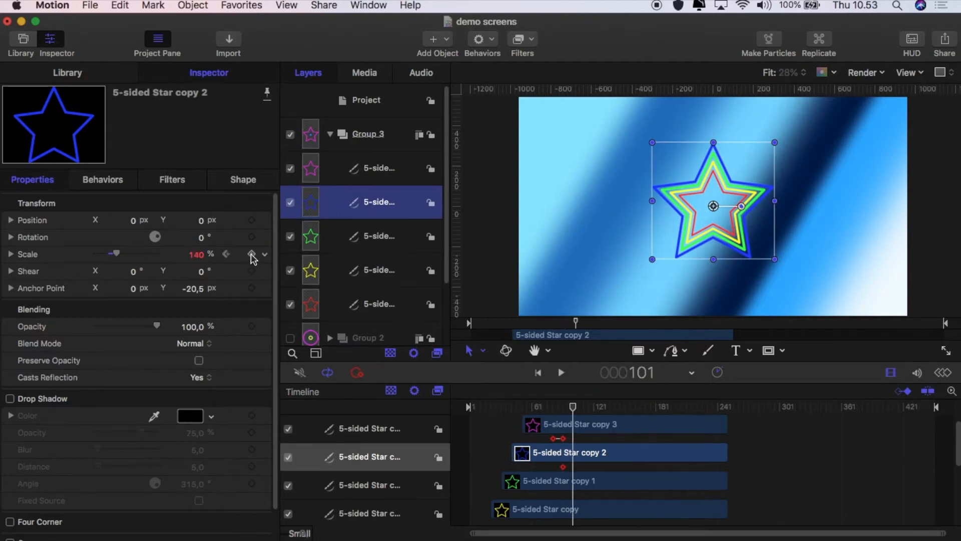
left_click_drag(116, 253, 195, 255)
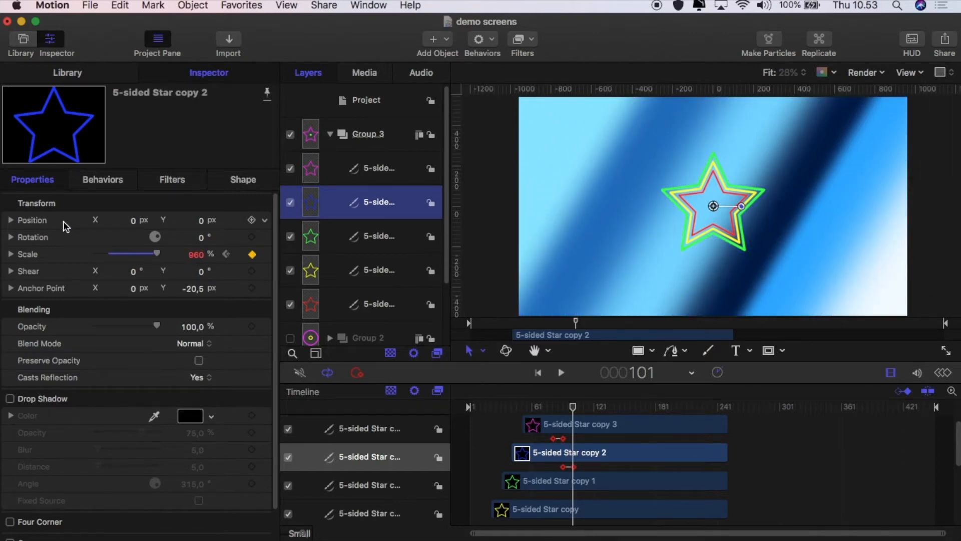
Keyframe the green star's scale at frame 101, and enlarge it to 935% at frame 111
left_click(390, 238)
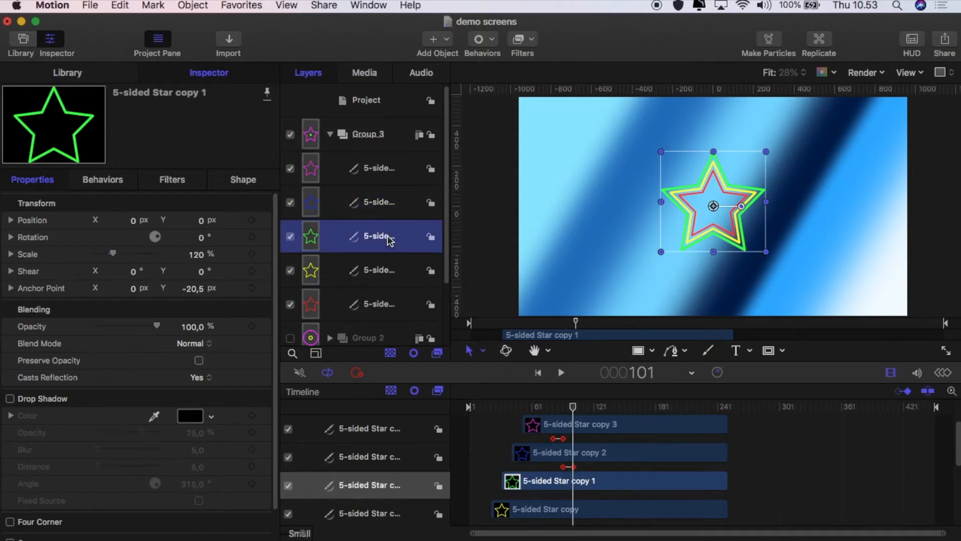
left_click(252, 255)
key("shift+Right")
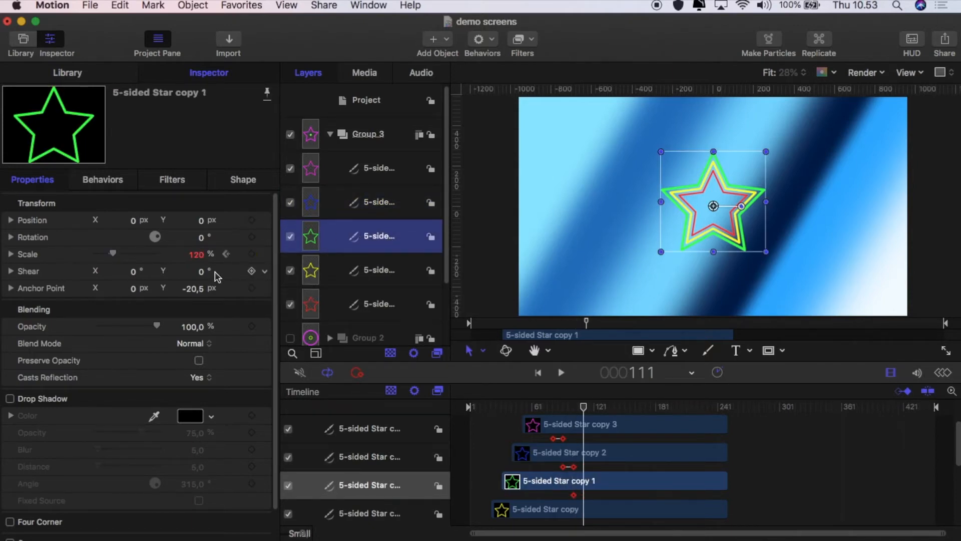
left_click_drag(113, 253, 164, 254)
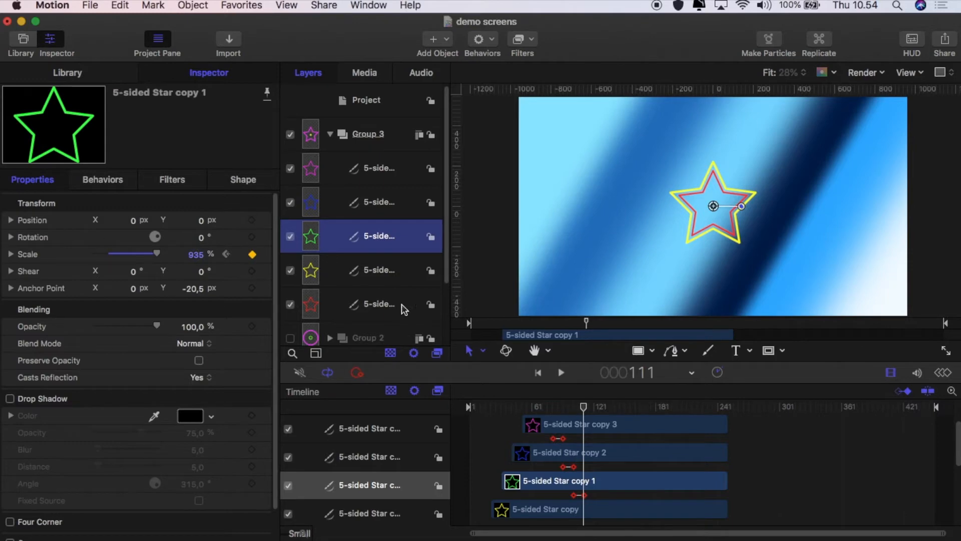
Keyframe the yellow star's scale at frame 111, and enlarge it to 978% at frame 121
left_click(385, 274)
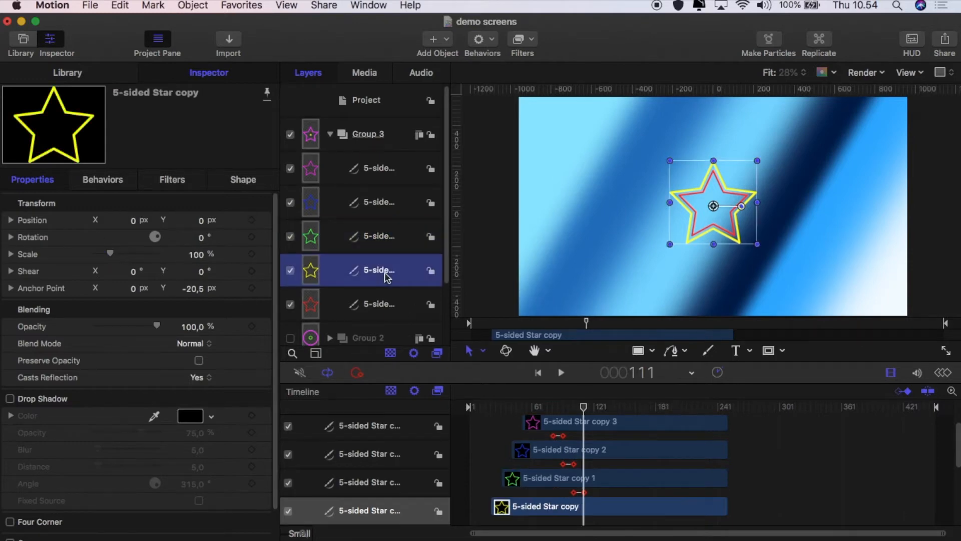
left_click(252, 255)
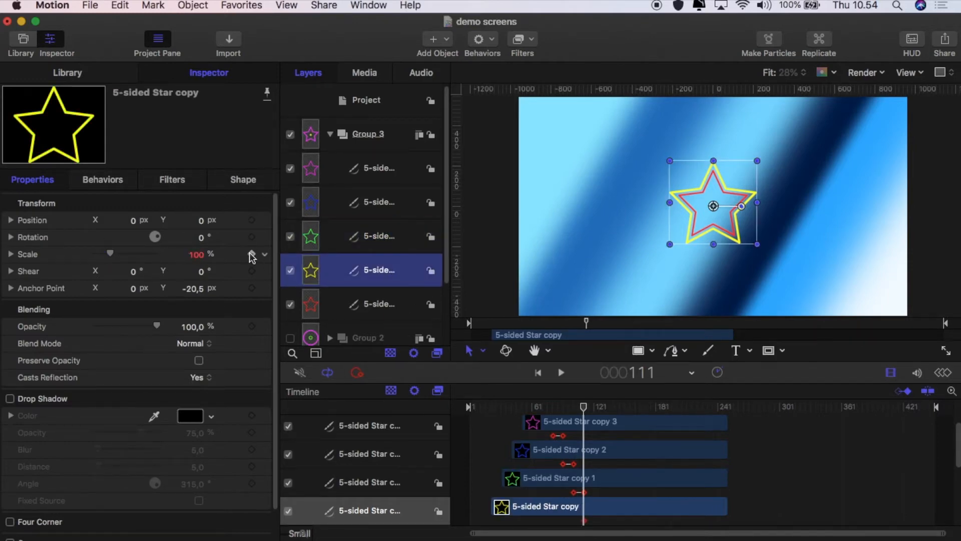
key("shift+Right")
left_click_drag(193, 255, 195, 254)
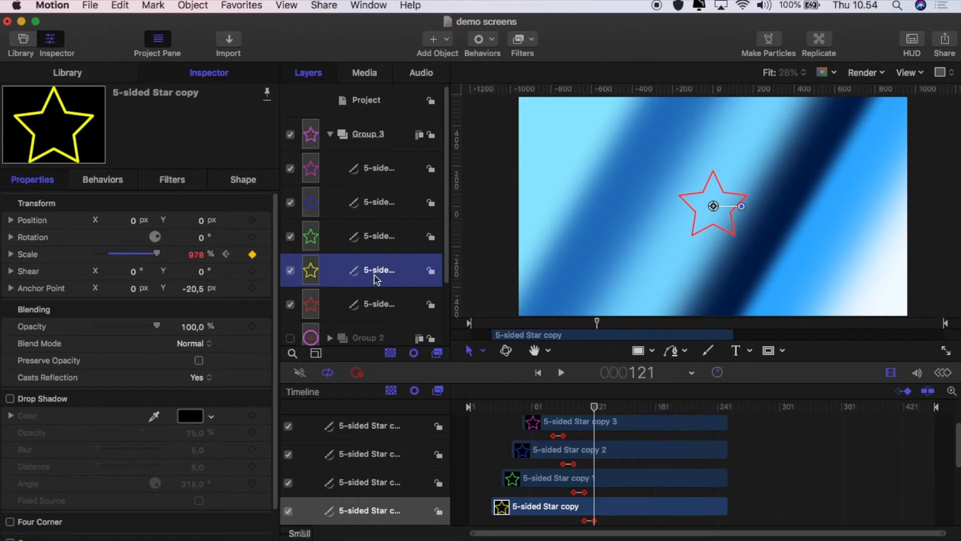
Keyframe the red star's scale at frame 121, and enlarge it to 976% at frame 131
left_click(395, 305)
left_click(252, 254)
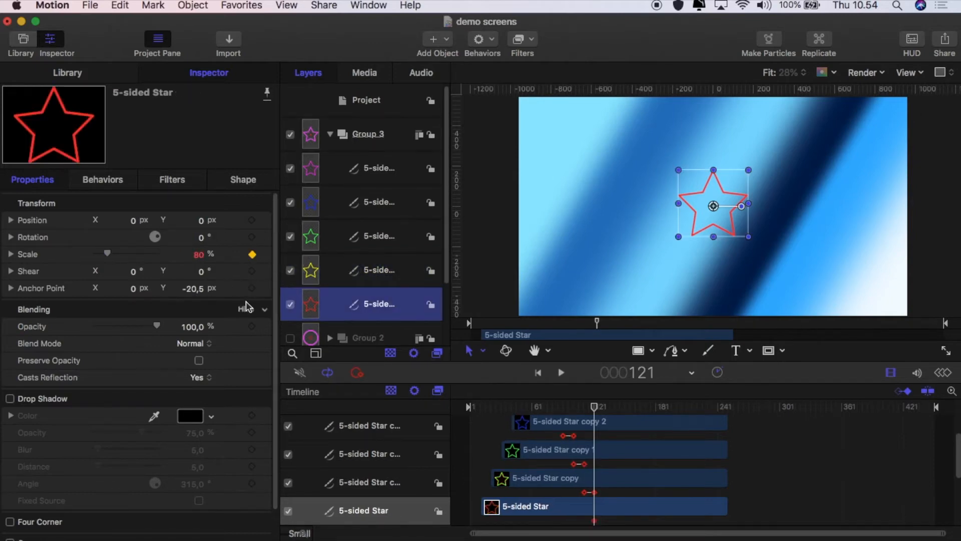
key("shift+Right")
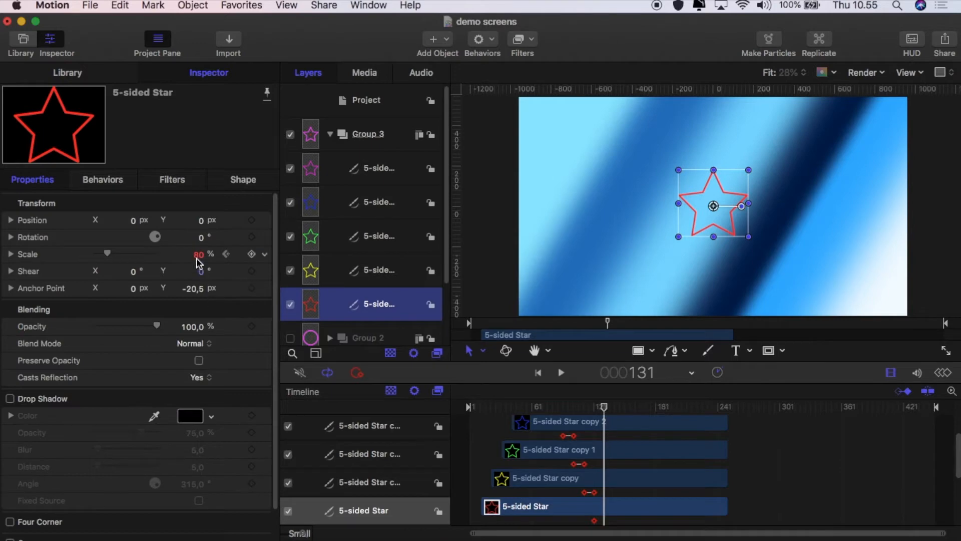
left_click_drag(199, 254, 199, 255)
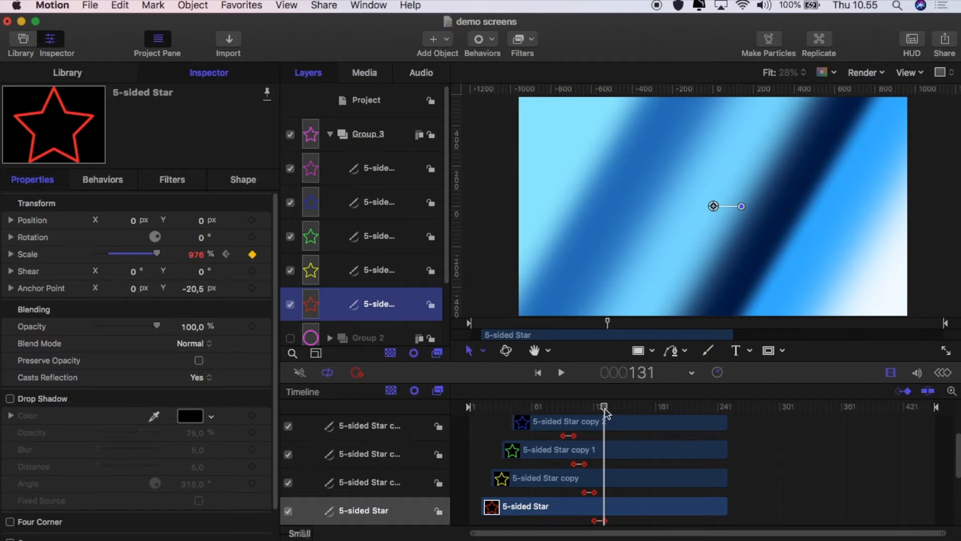
Play the star animation from frame 1 to review it, and stop the playback
left_click_drag(604, 408, 444, 429)
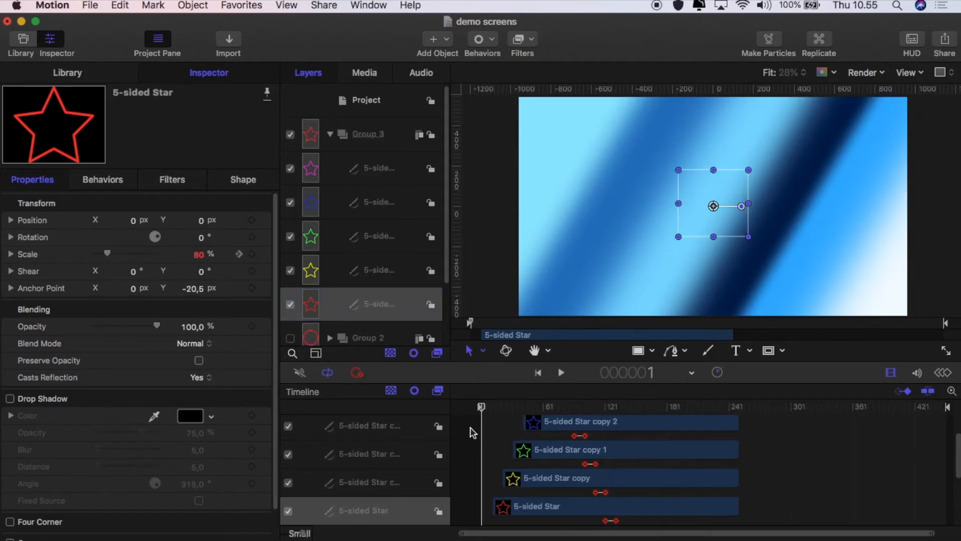
left_click(473, 432)
left_click(562, 372)
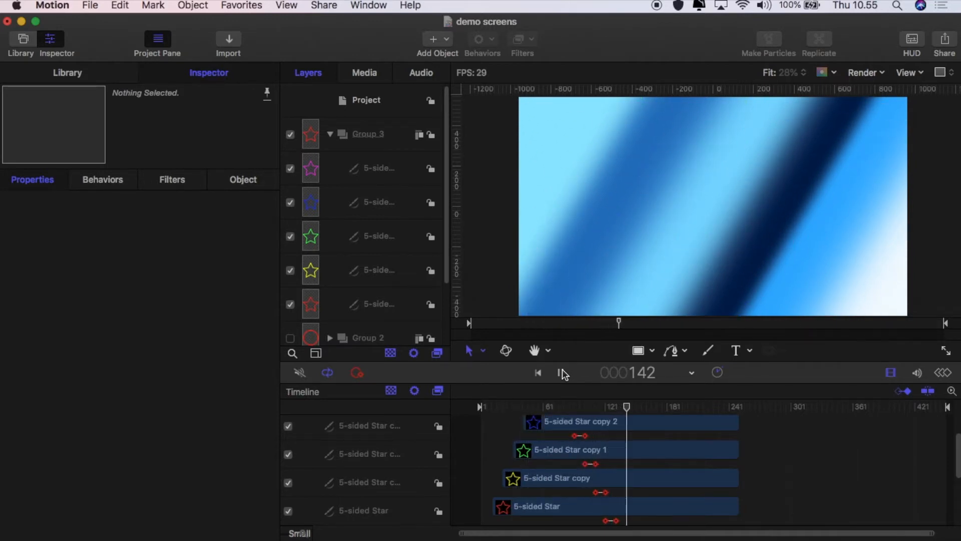
left_click(563, 374)
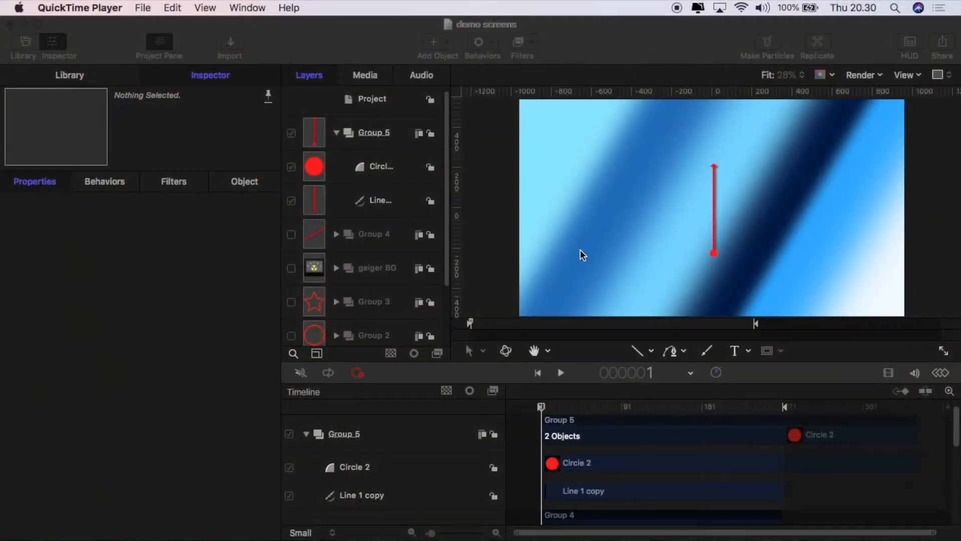
Examine the transform properties and the outline style settings of the red line in Group 5
left_click(386, 201)
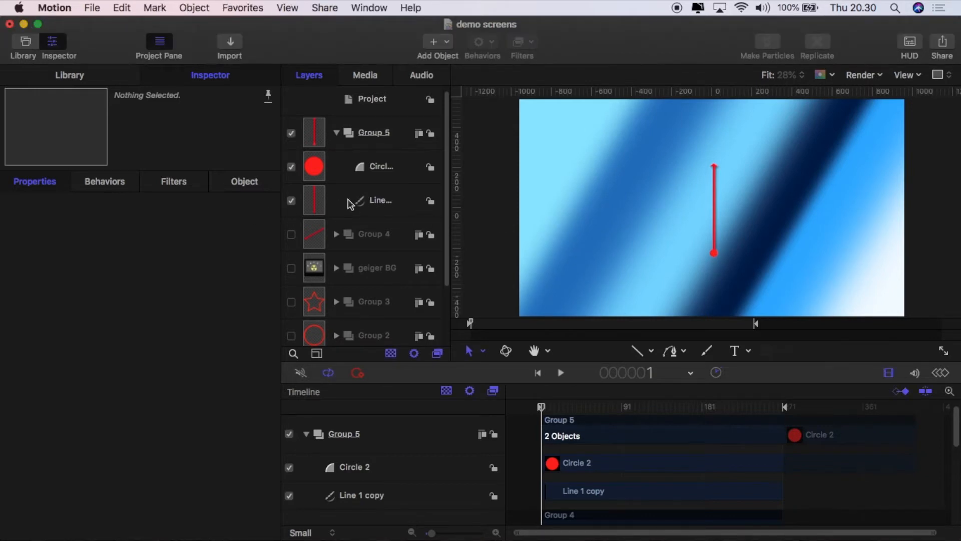
left_click(379, 205)
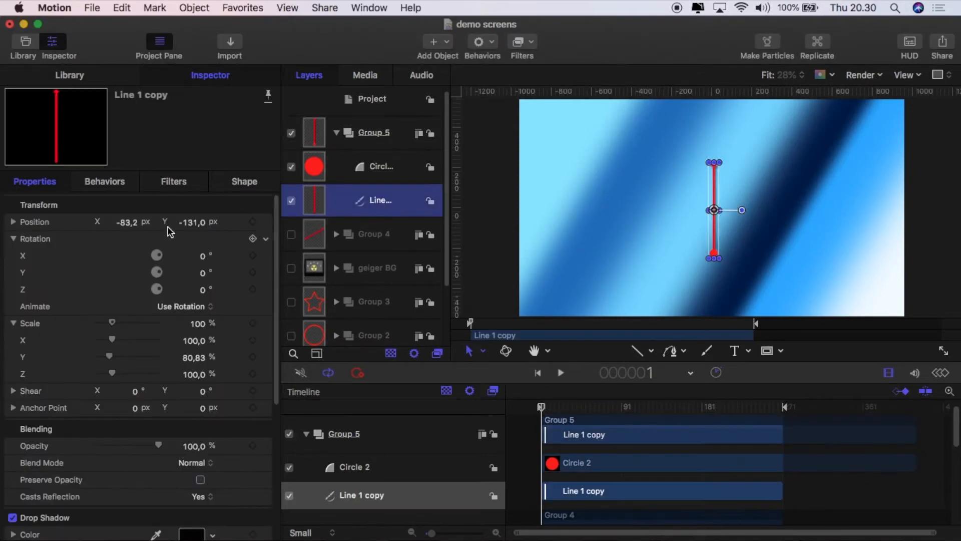
scroll(111, 278, "down", 5)
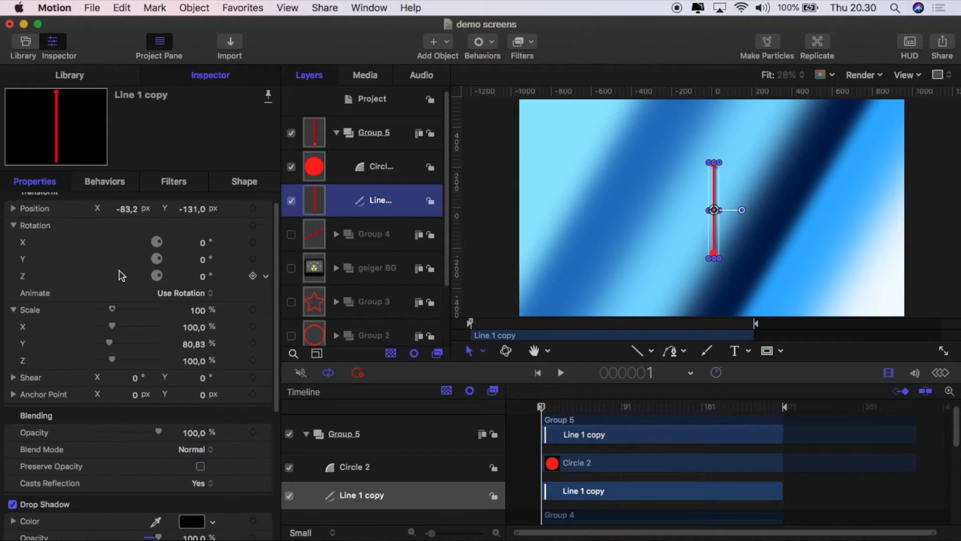
scroll(141, 215, "up", 5)
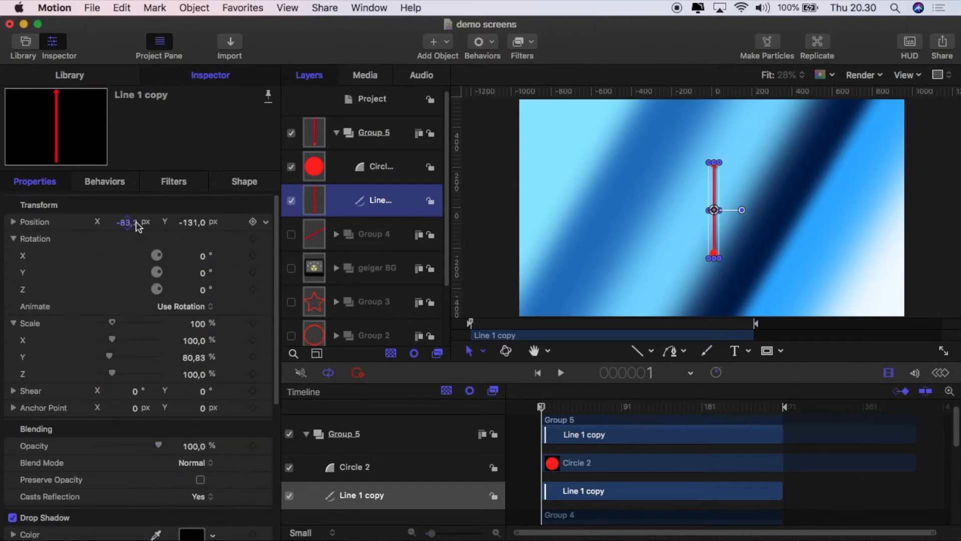
left_click(244, 182)
scroll(195, 331, "down", 2)
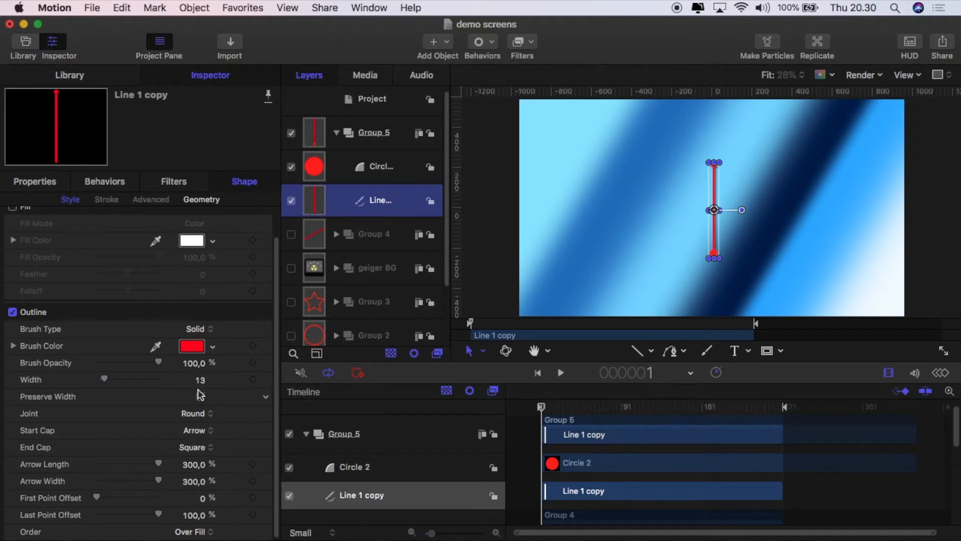
scroll(200, 395, "up", 1)
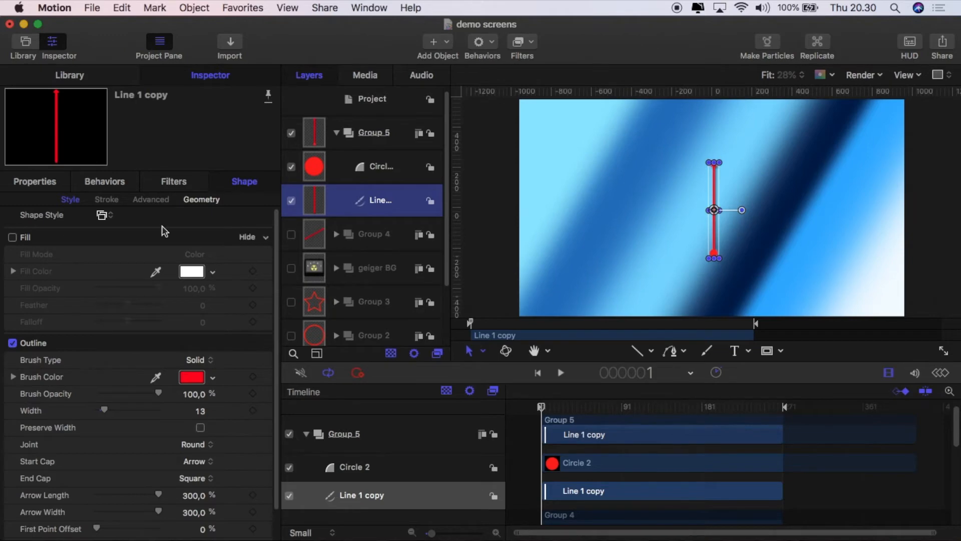
Try rotating the red line slightly about its Z axis, and reset that rotation parameter
left_click(34, 181)
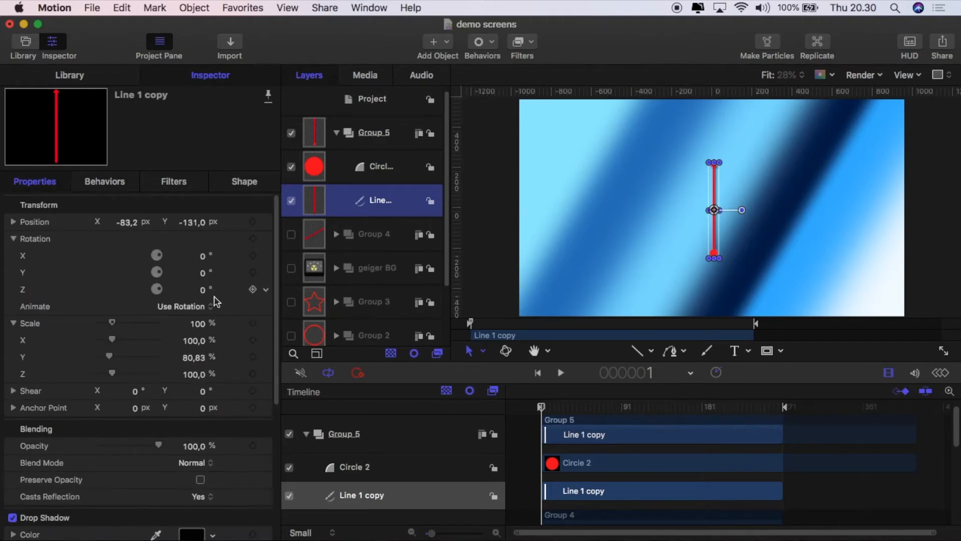
mouse_move(204, 293)
left_mouse_down()
mouse_move(221, 293)
mouse_move(192, 292)
mouse_move(222, 293)
mouse_move(190, 292)
mouse_move(208, 293)
left_mouse_up()
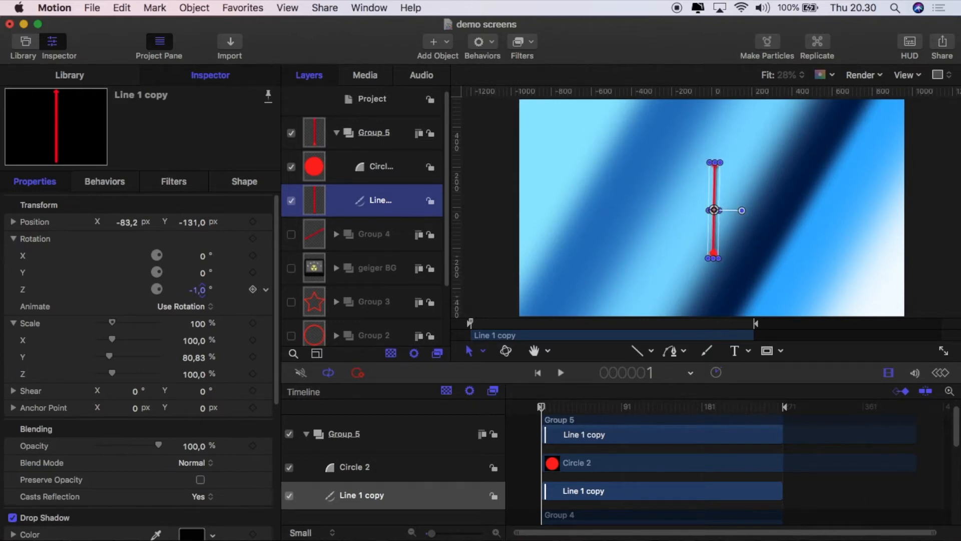
left_click(266, 290)
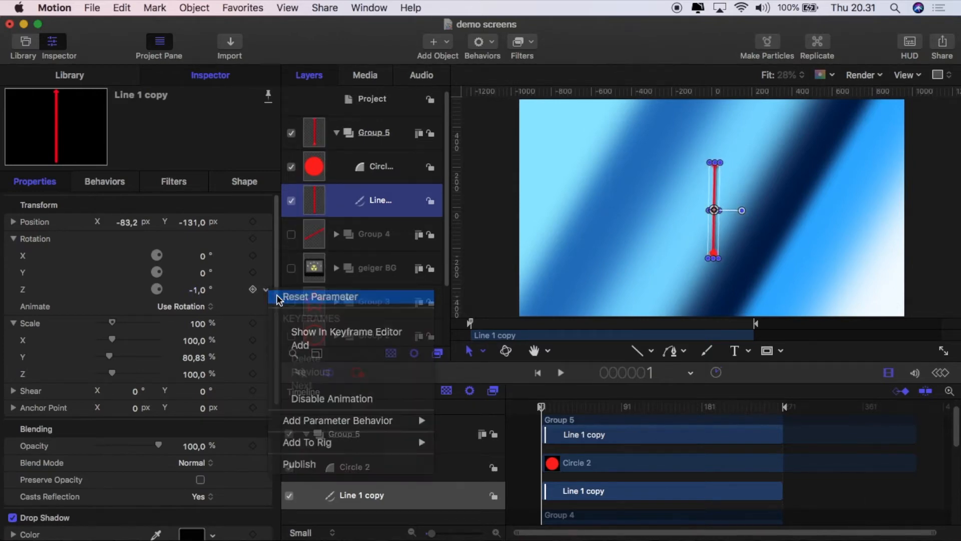
left_click(281, 296)
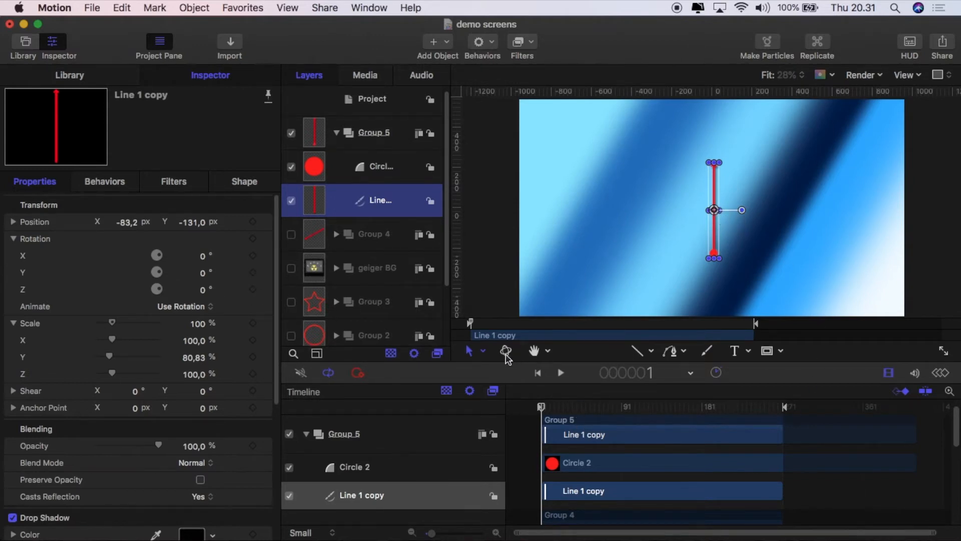
Move the red line's anchor point down to the circle at its lower end, at about Y -273 px
left_click(483, 350)
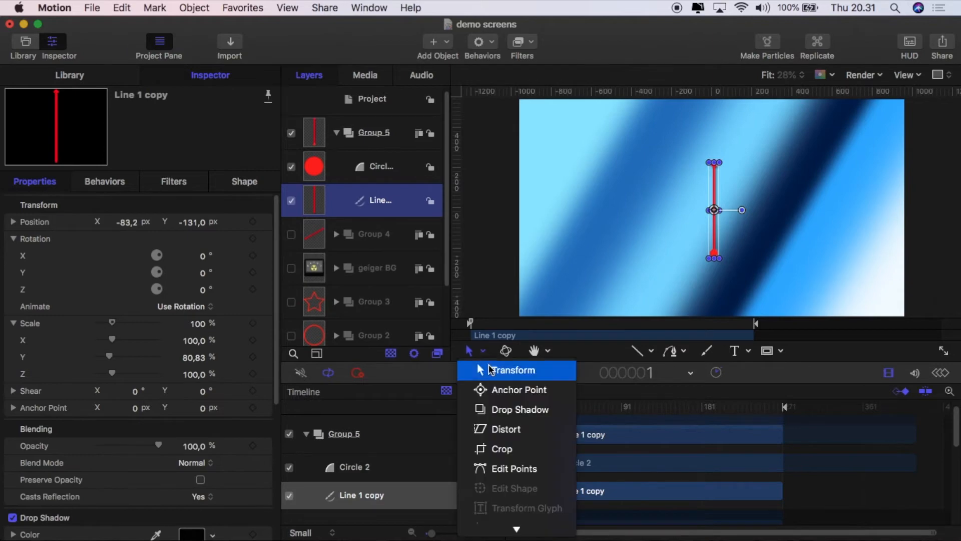
left_click(501, 392)
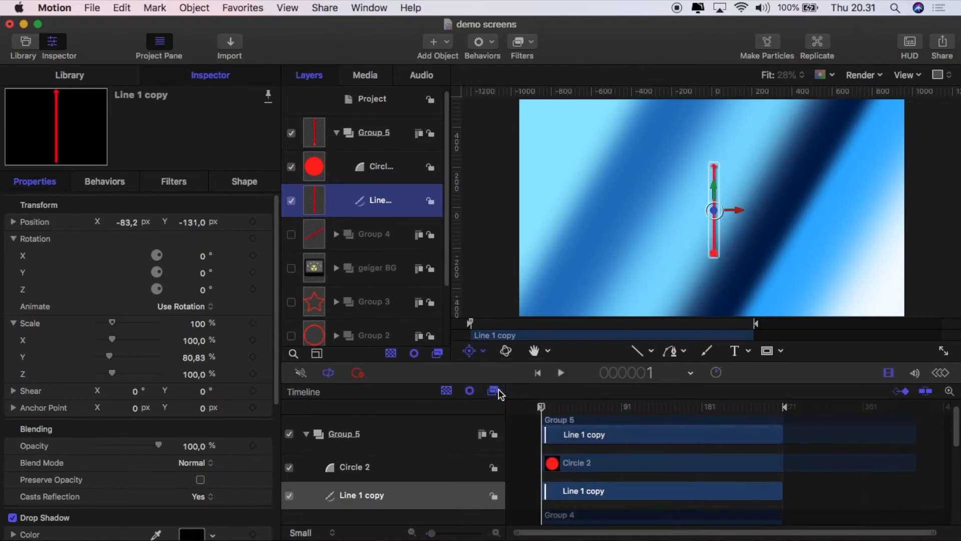
left_click(783, 74)
left_click(783, 132)
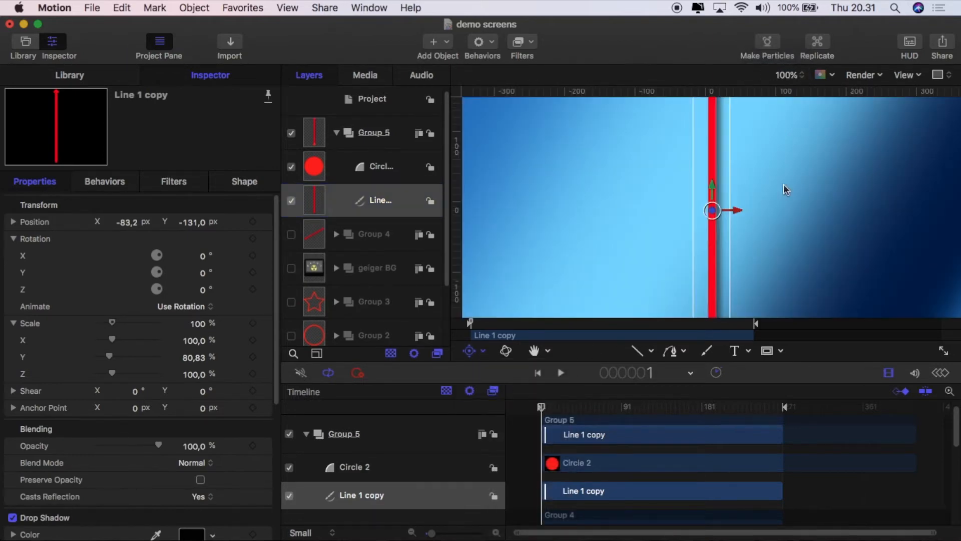
scroll(777, 238, "down", 4)
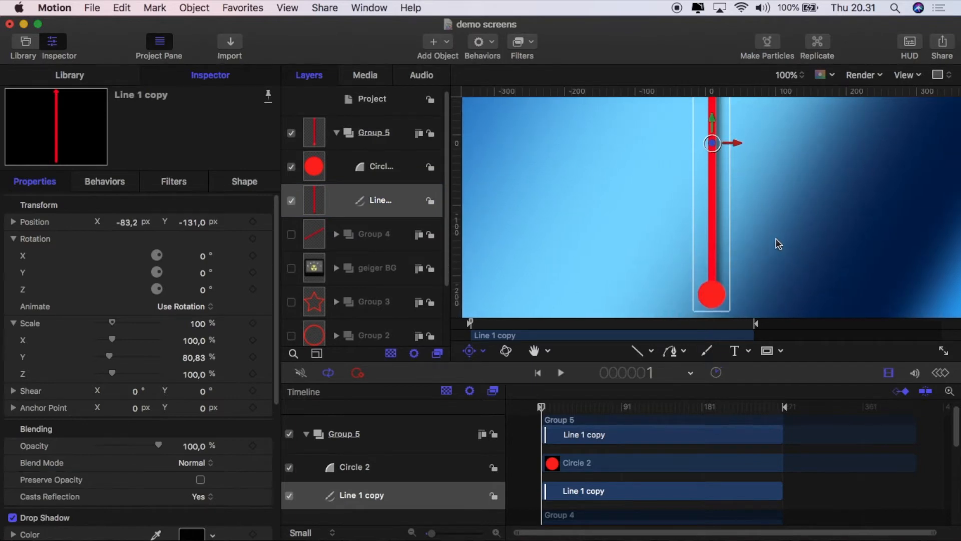
left_click_drag(706, 145, 699, 245)
left_click_drag(701, 267, 704, 271)
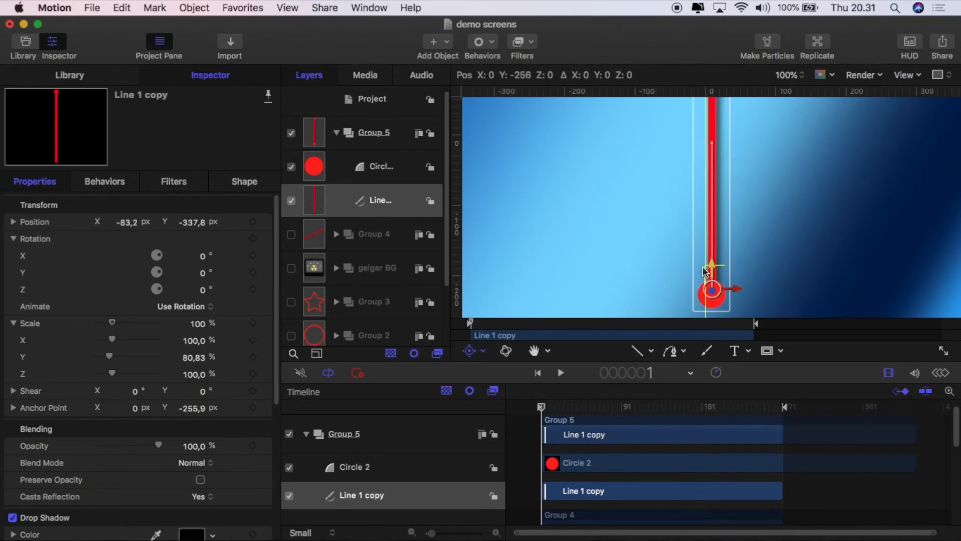
key("super+z")
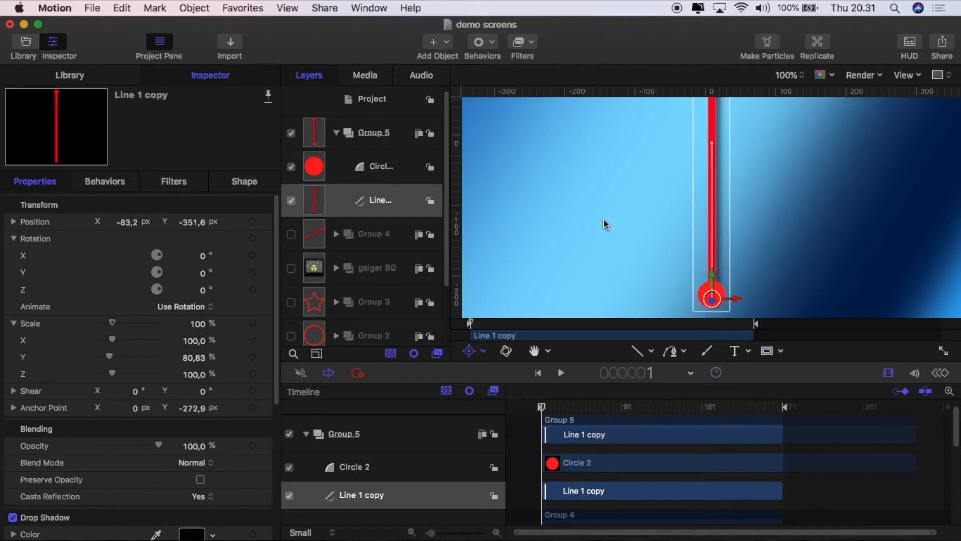
left_click(788, 76)
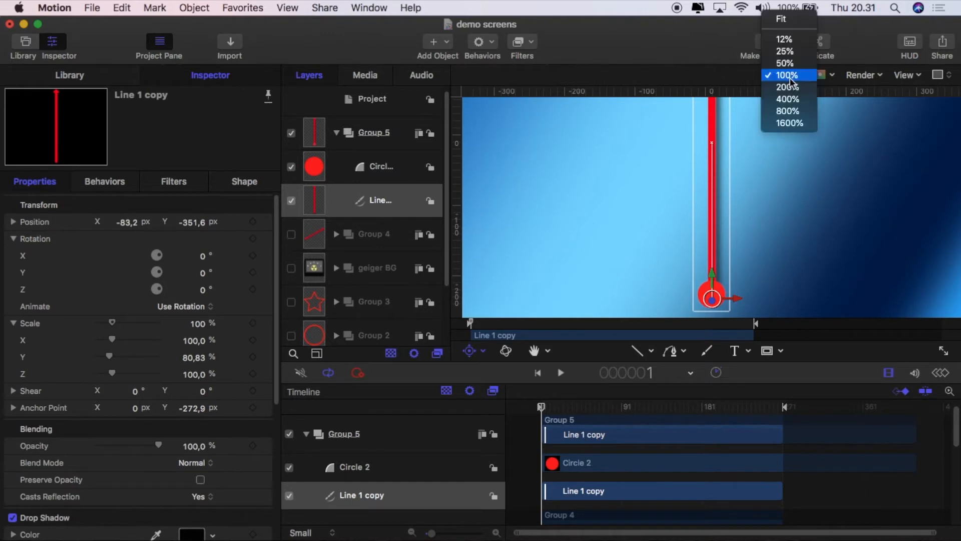
left_click(792, 18)
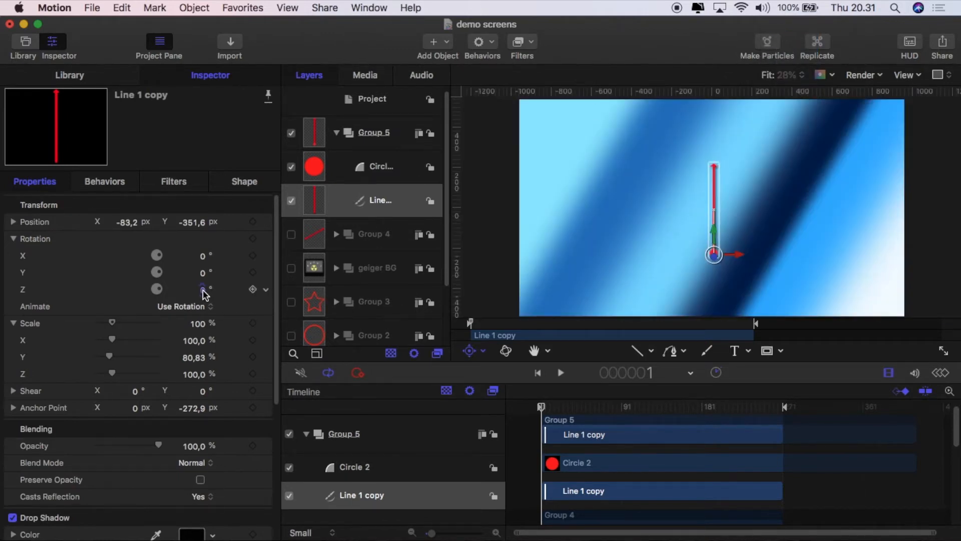
Test a slight Z rotation of the red line around its moved anchor point, and reset the rotation parameter
mouse_move(203, 293)
left_mouse_down()
mouse_move(227, 293)
mouse_move(185, 289)
mouse_move(225, 289)
mouse_move(200, 289)
left_mouse_up()
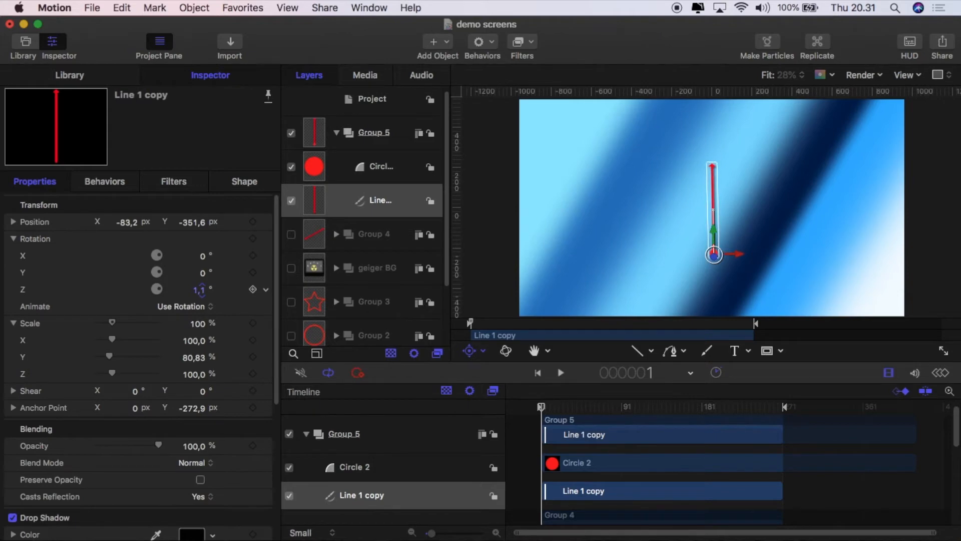
left_click(266, 290)
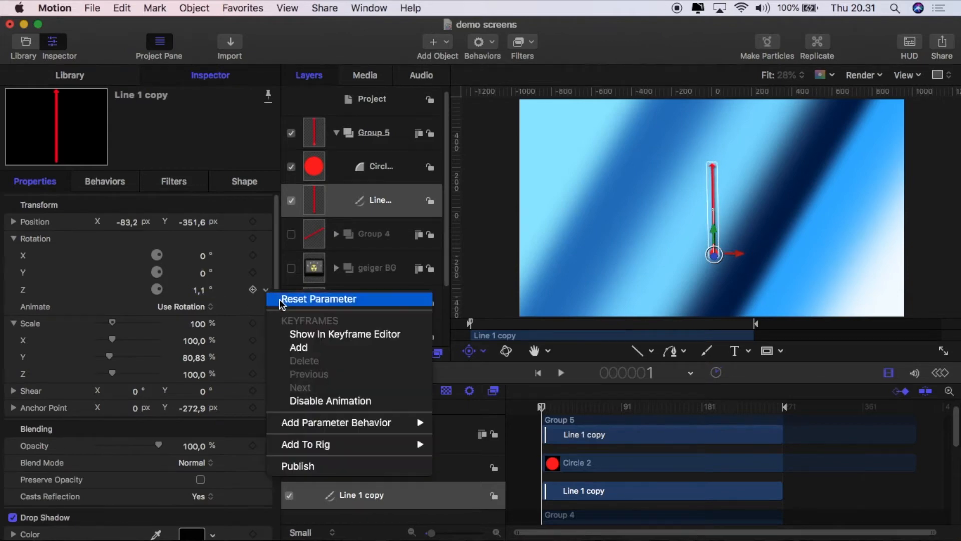
left_click(282, 299)
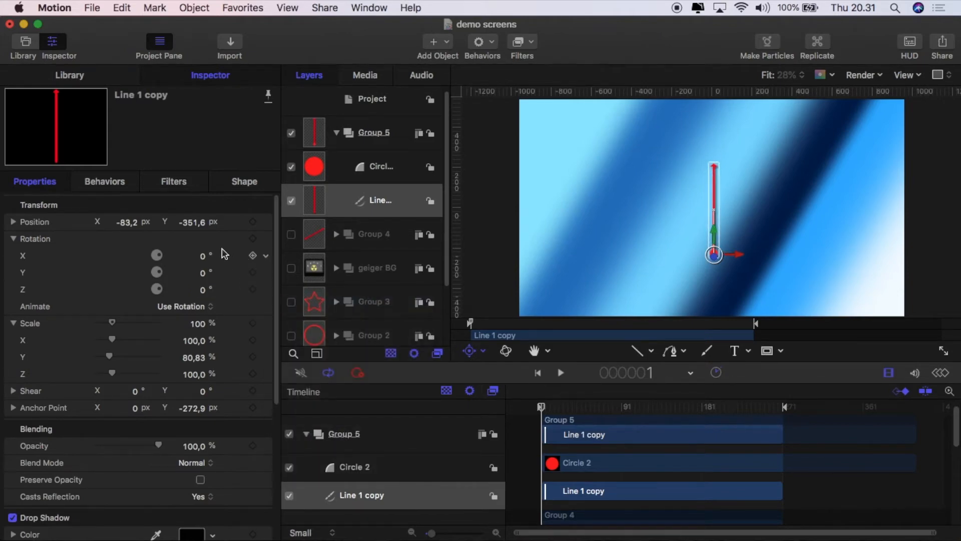
Return to the Transform tool and keyframe the red line's Z rotation at -60° at frame 1
left_click(483, 351)
left_click(497, 371)
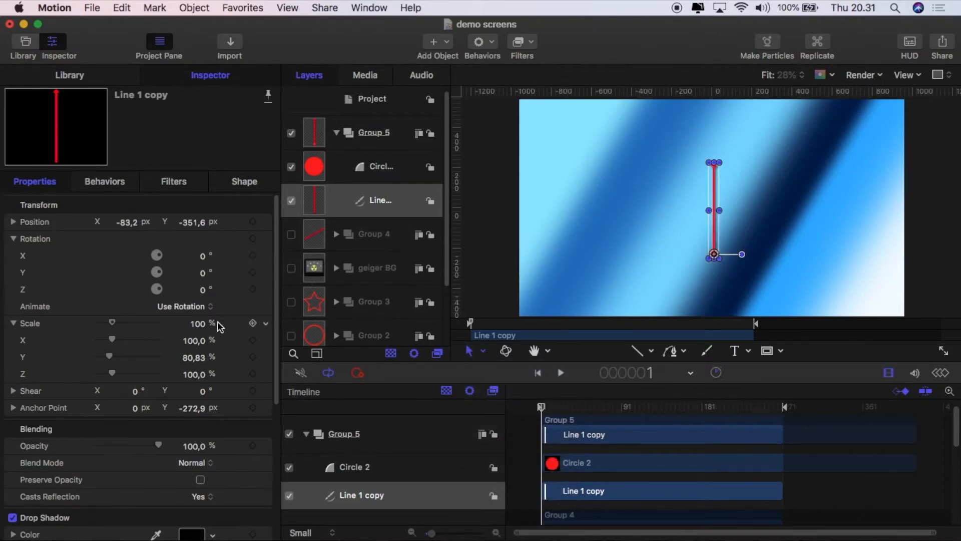
left_click(253, 290)
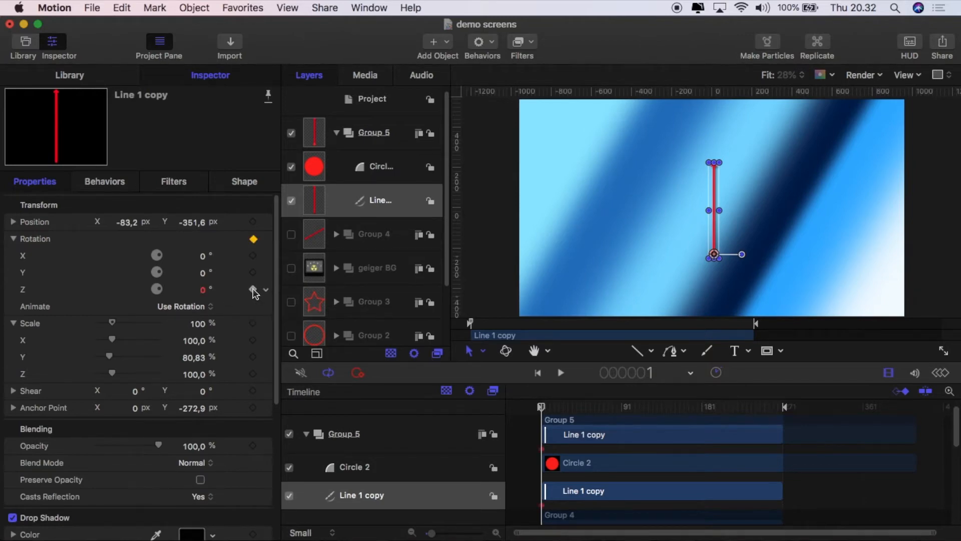
left_click(201, 289)
key("Return")
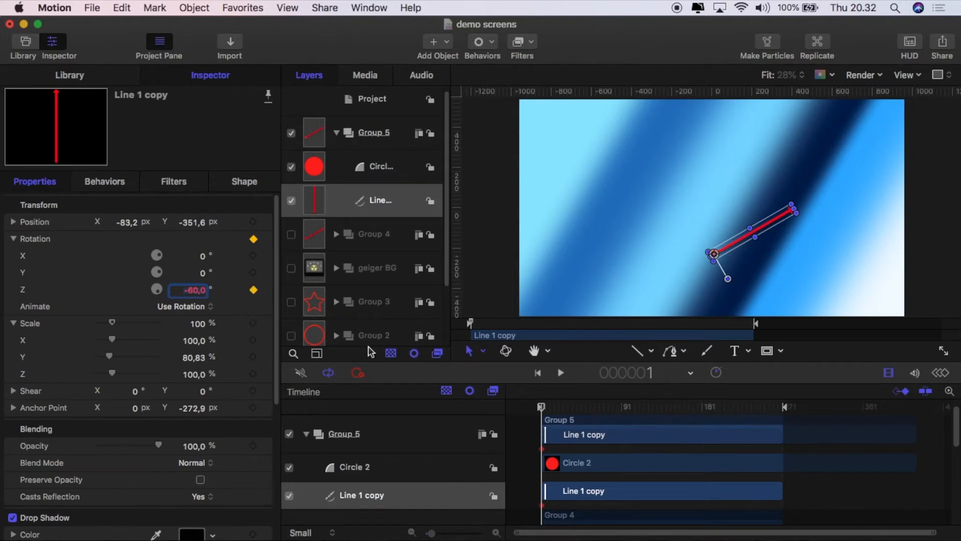
Set the red line's Z rotation to -49° at frame 11
left_click(542, 407)
key("Left")
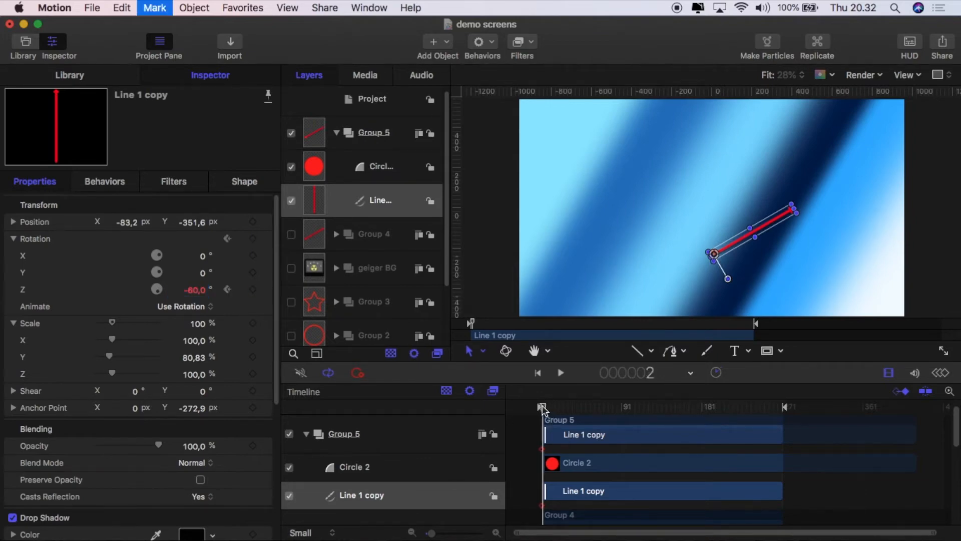
key("shift+Right")
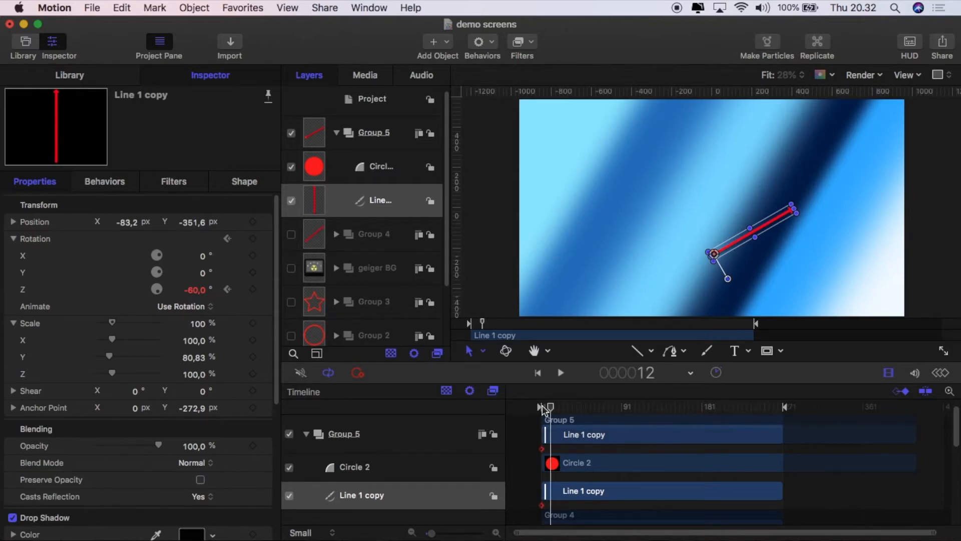
key("Left")
left_click(195, 290)
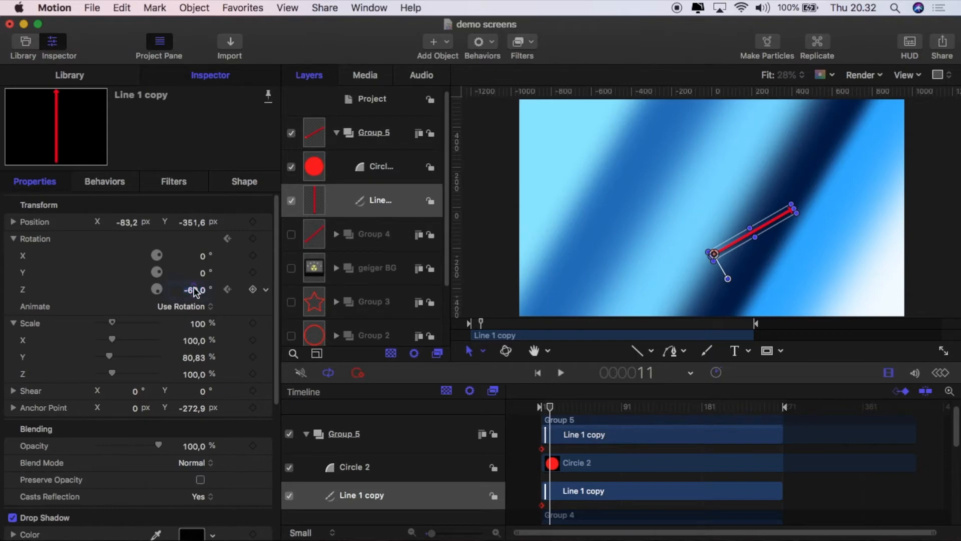
key("BackSpace")
type("-49")
key("Return")
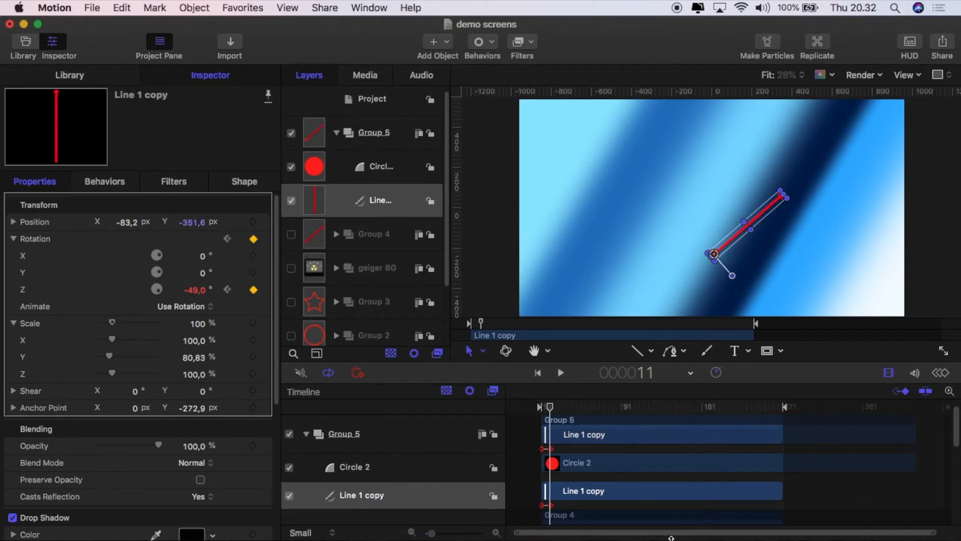
Set the red line's Z rotation to -57° at frame 21
key("shift+Right")
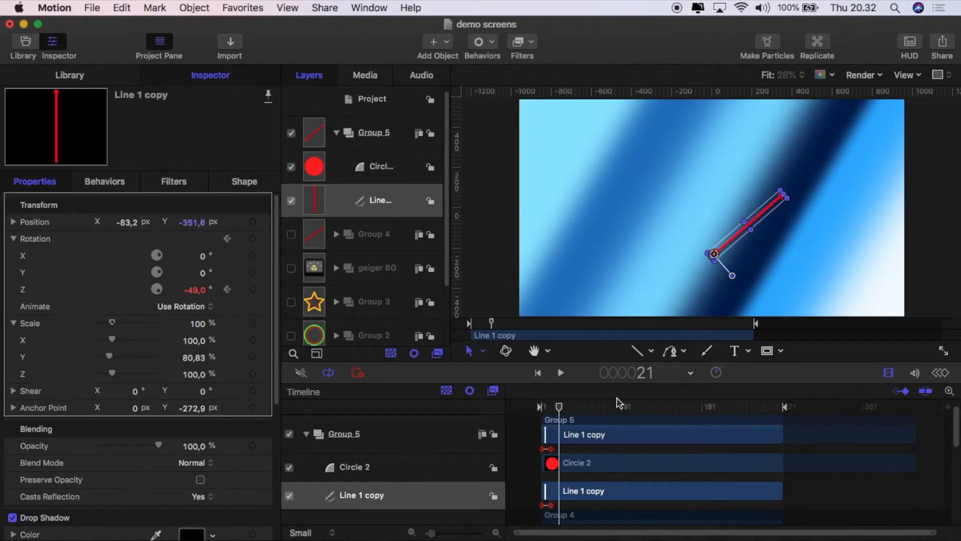
left_click(193, 292)
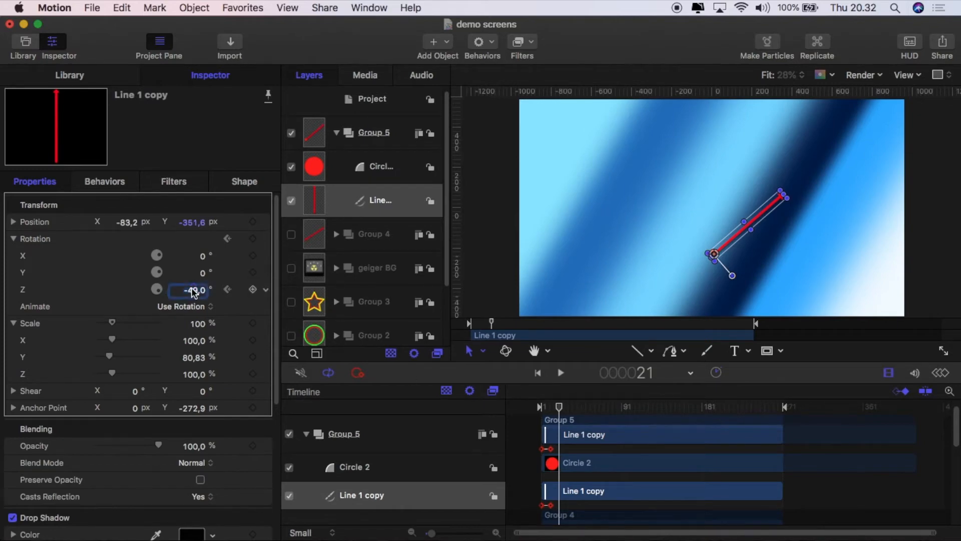
key("BackSpace")
key("Return")
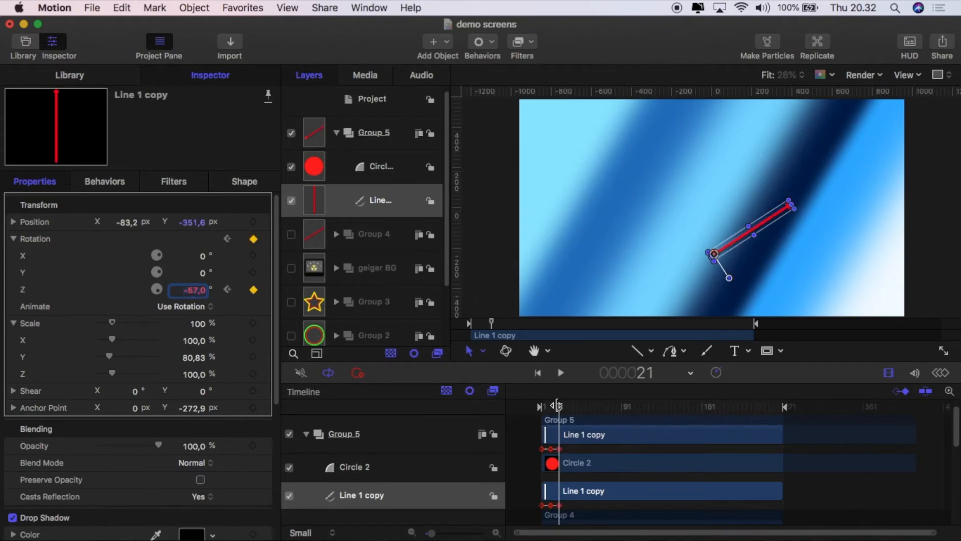
Set the red line's Z rotation to -48° at frame 31
left_click(560, 407)
key("Left")
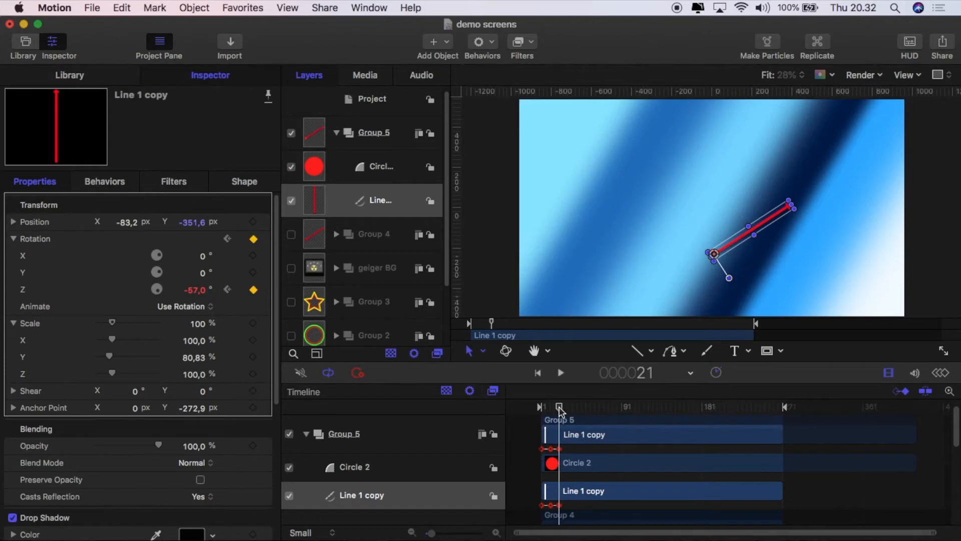
key("shift+Right")
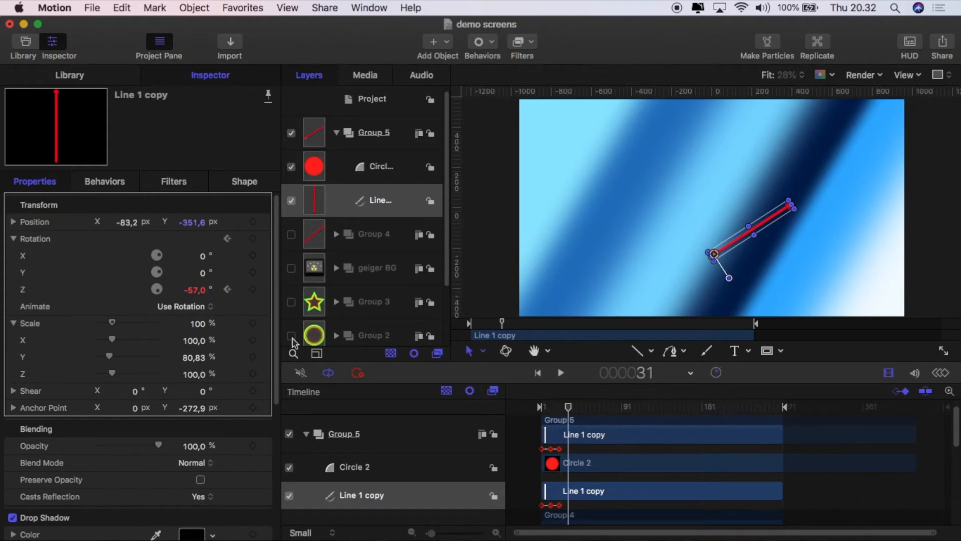
left_click(191, 290)
key("BackSpace")
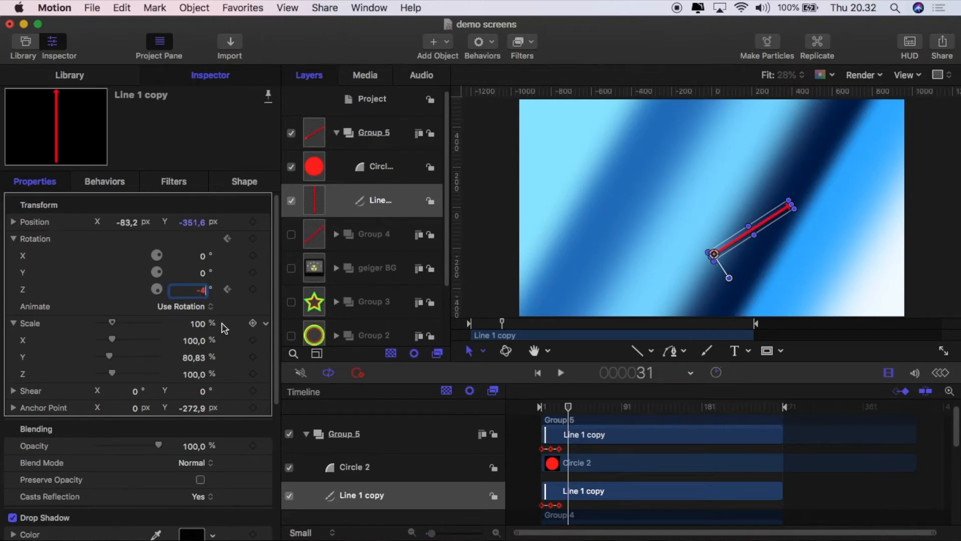
type("-48")
key("Return")
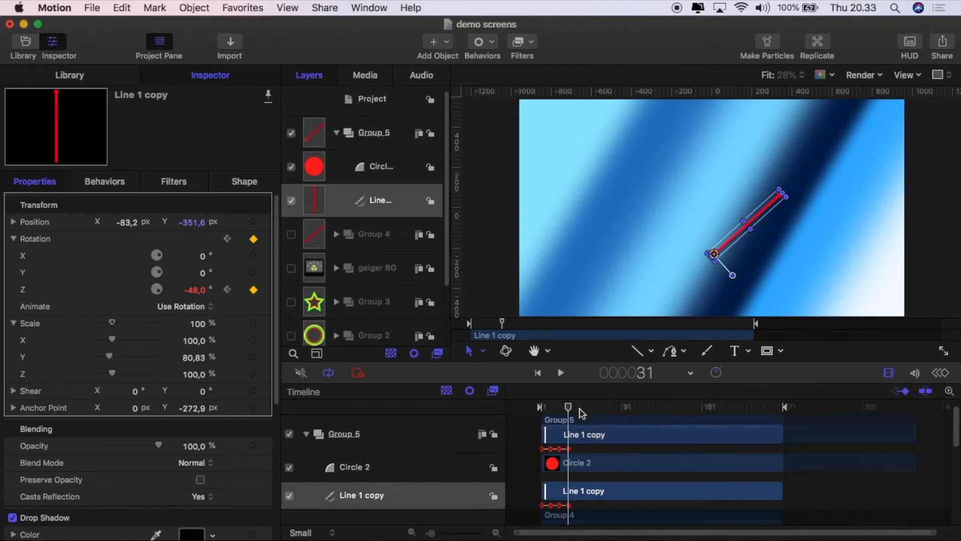
mouse_move(568, 407)
left_mouse_down()
mouse_move(540, 410)
mouse_move(569, 414)
left_mouse_up()
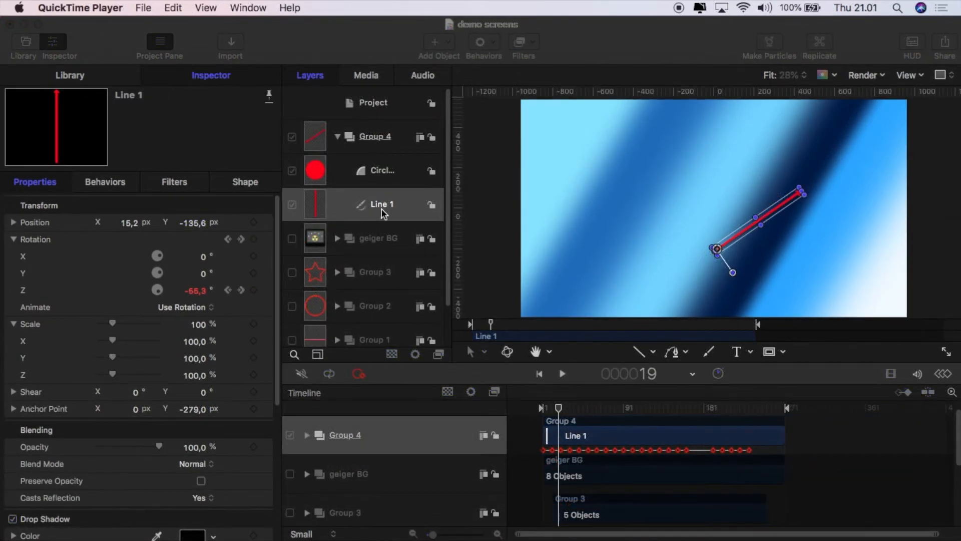
Play the animated line in Group 4 from frame 1, and turn on the geiger BG group during playback
left_click(401, 205)
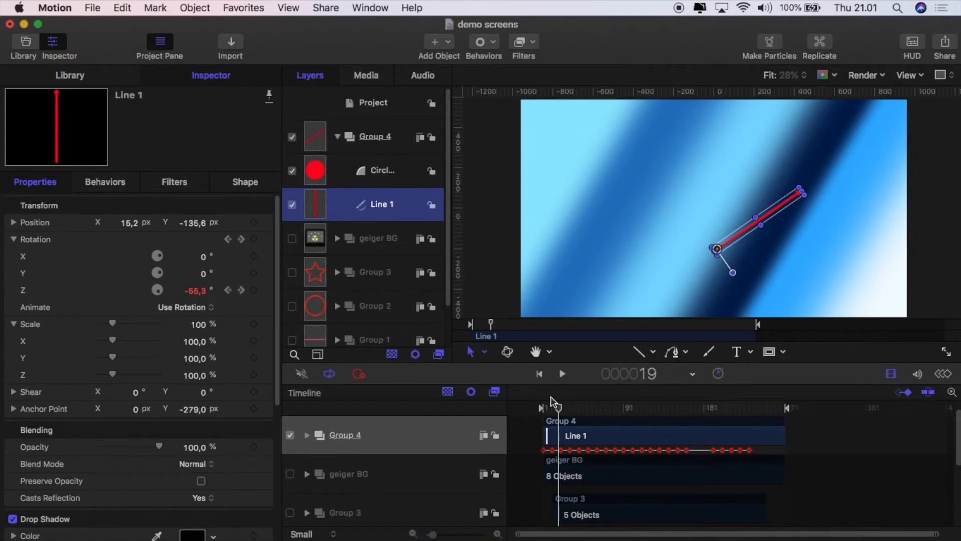
left_click(518, 437)
left_click_drag(558, 406, 537, 405)
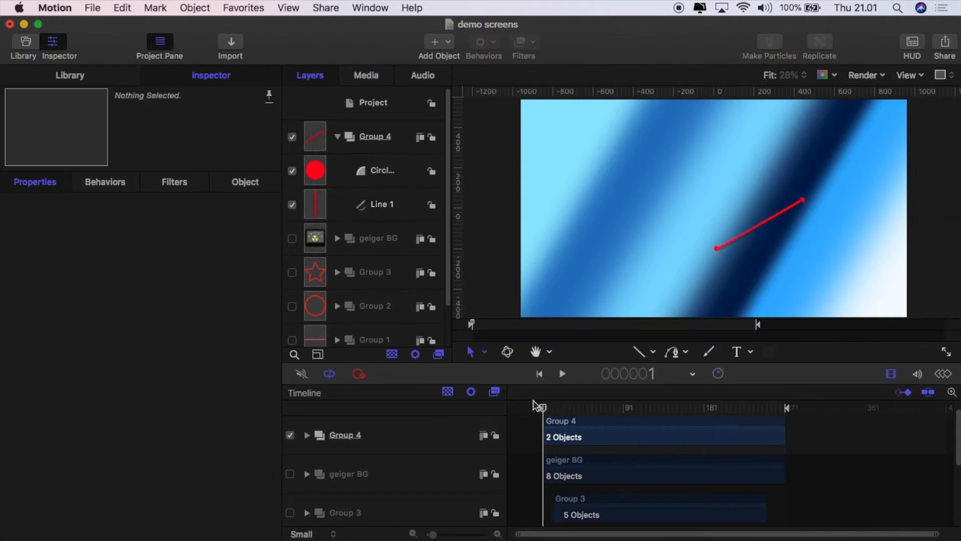
left_click(563, 374)
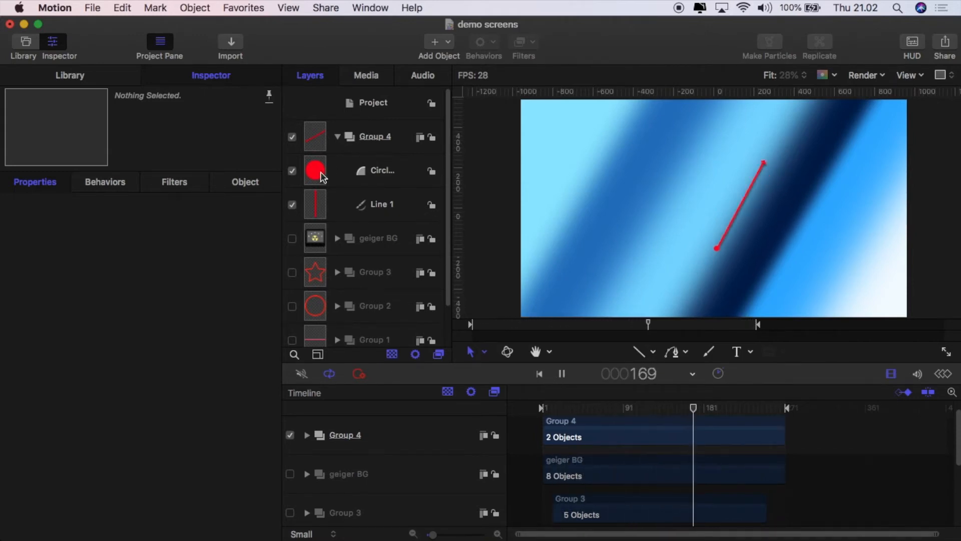
left_click(292, 238)
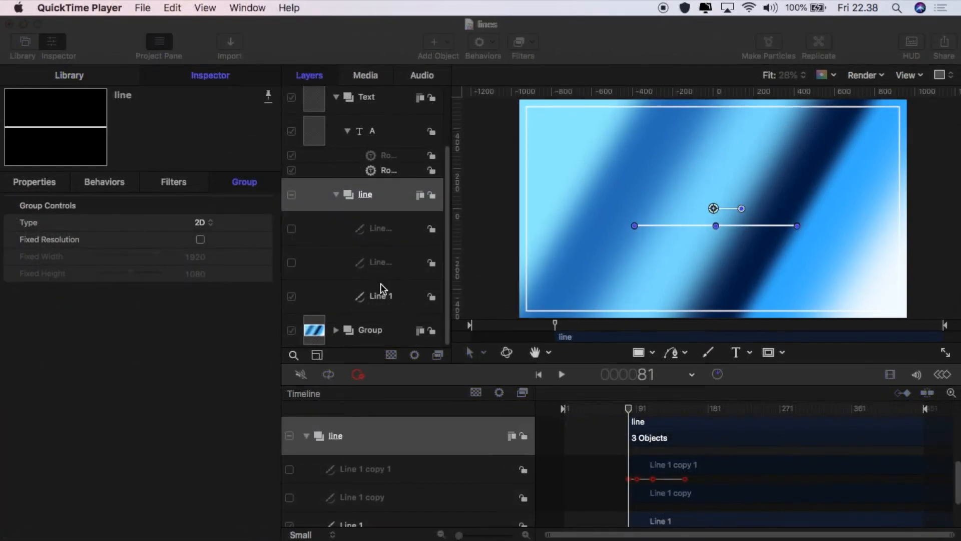
Select Line 1 in the line group and look through its outline's start cap and end cap options
left_click(385, 299)
left_click(384, 299)
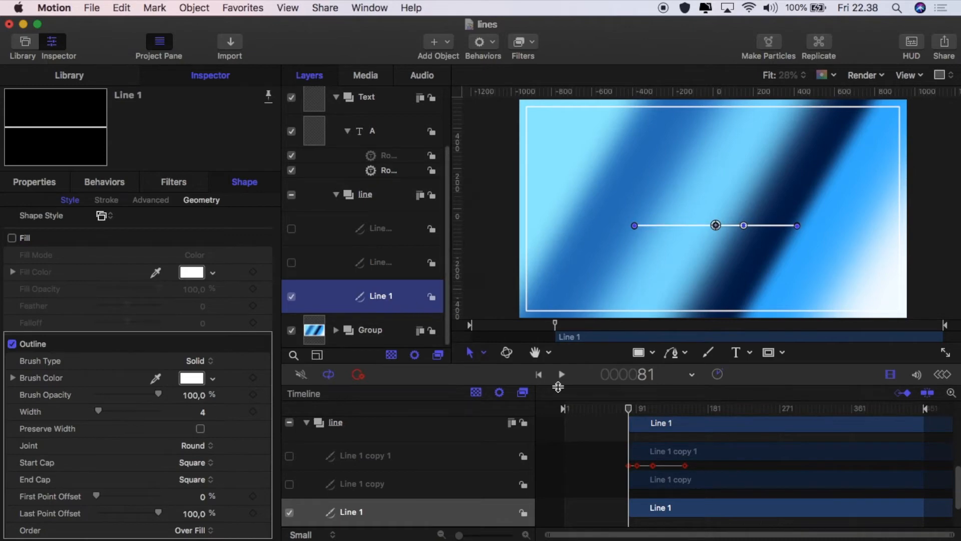
left_click(202, 464)
left_click(199, 464)
left_click(195, 481)
left_click(194, 481)
Keyframe Line 1's last point offset at 0% at frame 81
mouse_move(97, 497)
left_mouse_down()
mouse_move(171, 506)
mouse_move(84, 500)
left_mouse_up()
mouse_move(157, 512)
left_mouse_down()
mouse_move(77, 512)
mouse_move(161, 516)
left_mouse_up()
left_click_drag(160, 517, 80, 518)
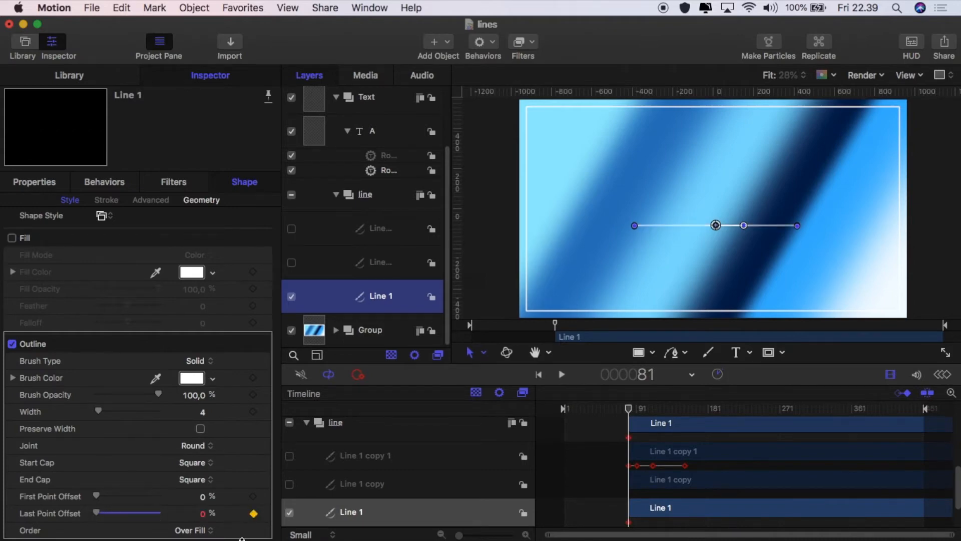
Set Line 1's last point offset to 100% at frame 131, and advance the playhead to frame 151
key("space")
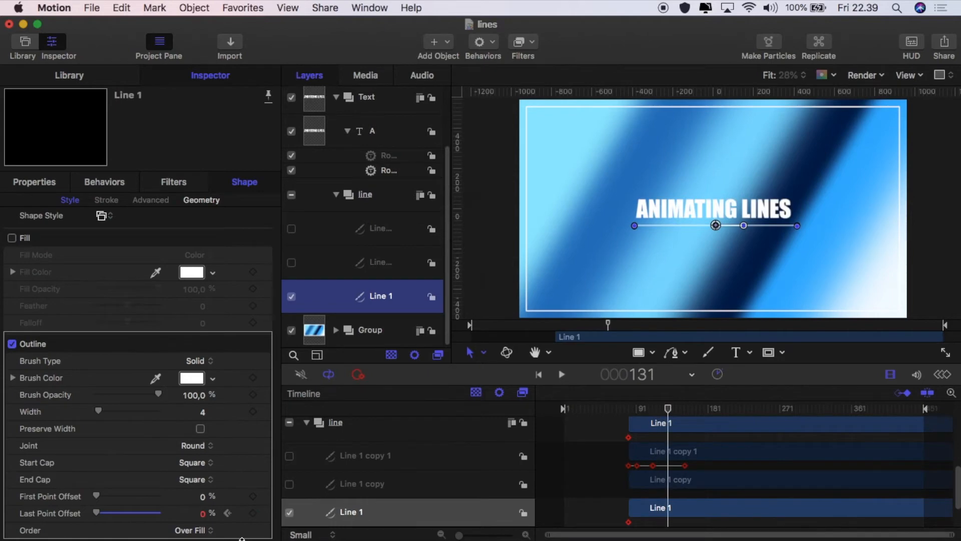
left_click_drag(96, 513, 158, 512)
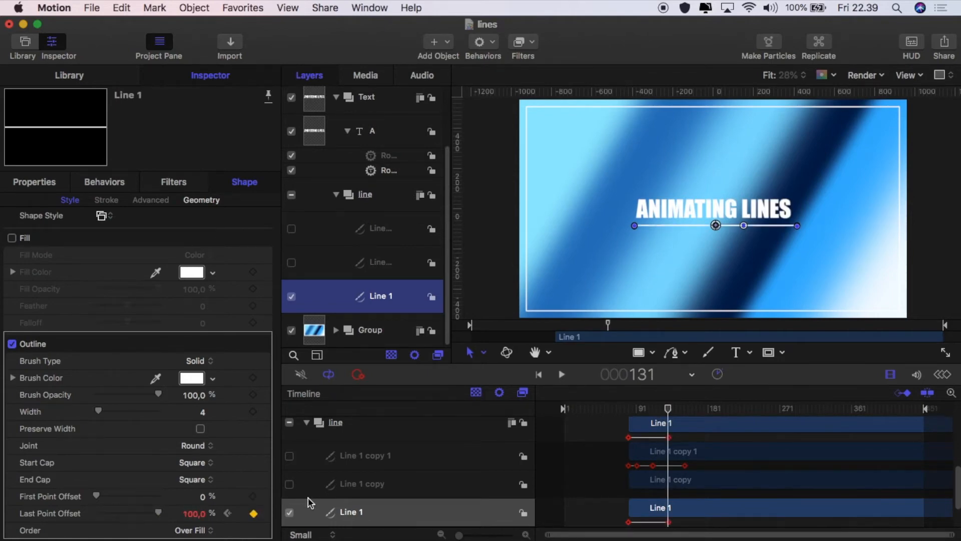
key("space")
key("space")
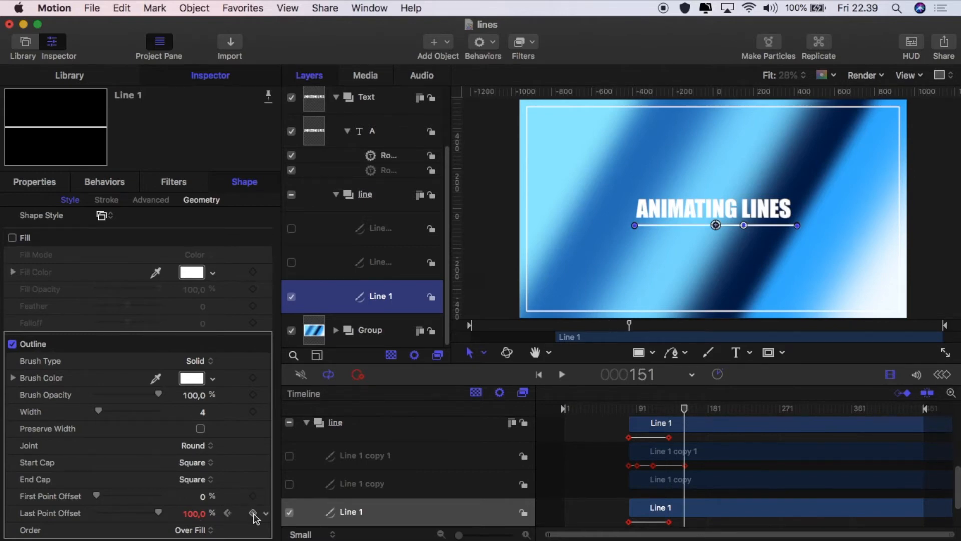
Set Line 1's last point offset to 0% at frame 201, and play the animation from frame 1
key("space")
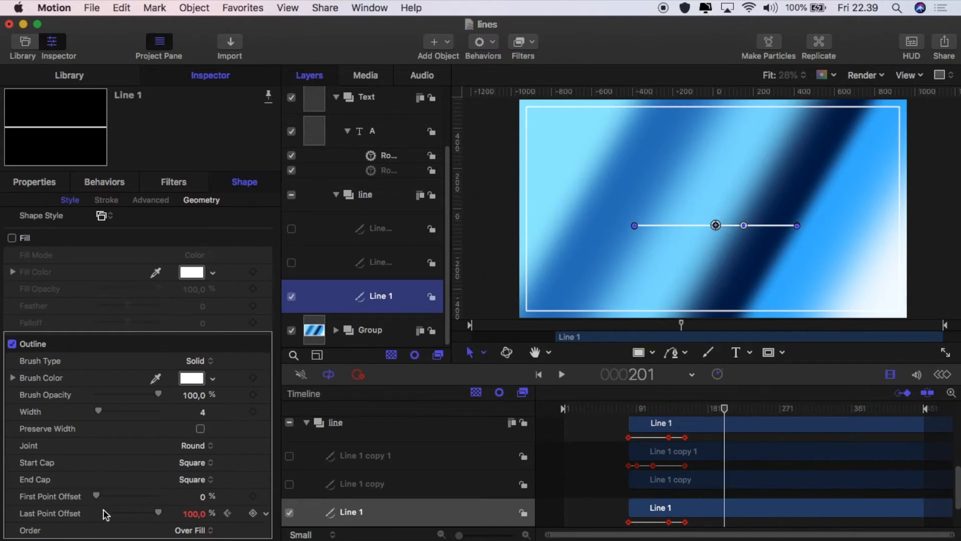
left_click_drag(158, 514, 85, 519)
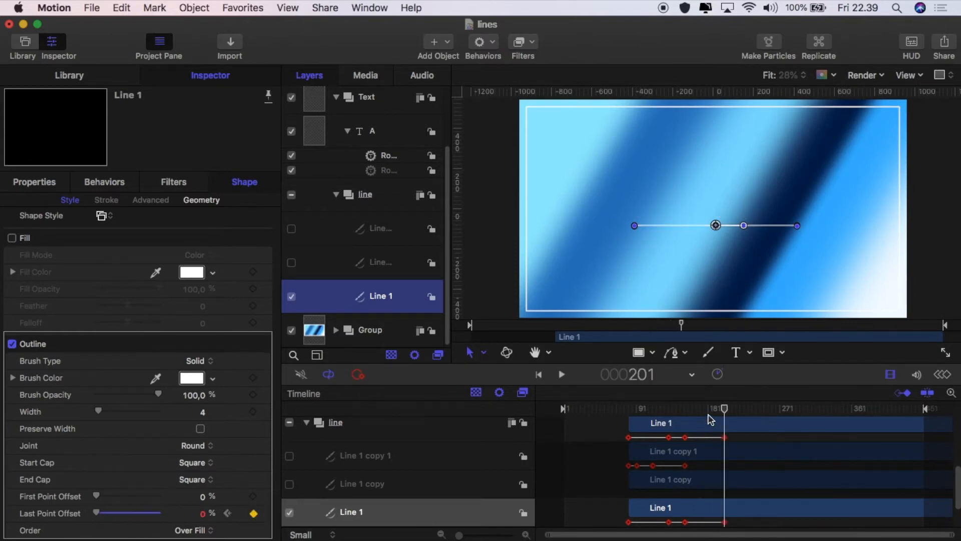
left_click_drag(724, 408, 550, 428)
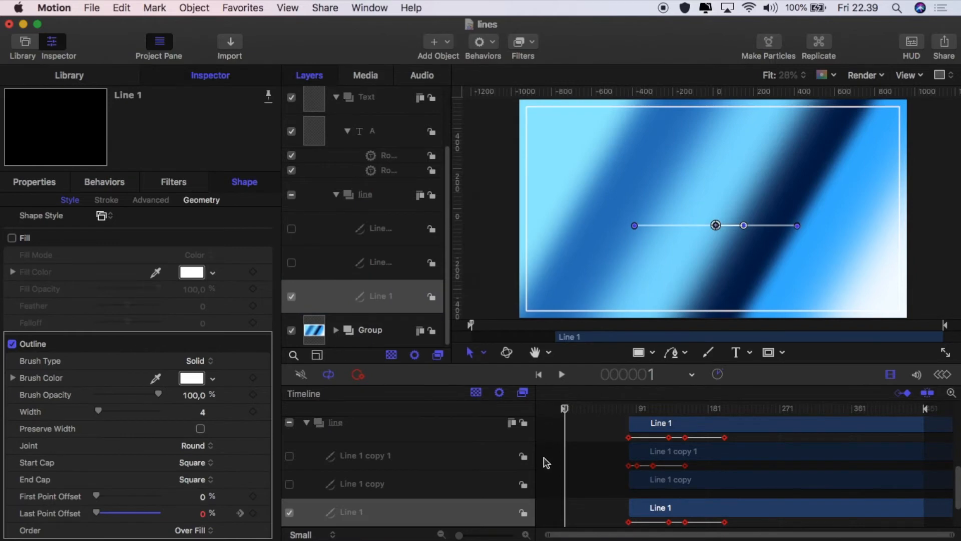
left_click(547, 461)
left_click(562, 376)
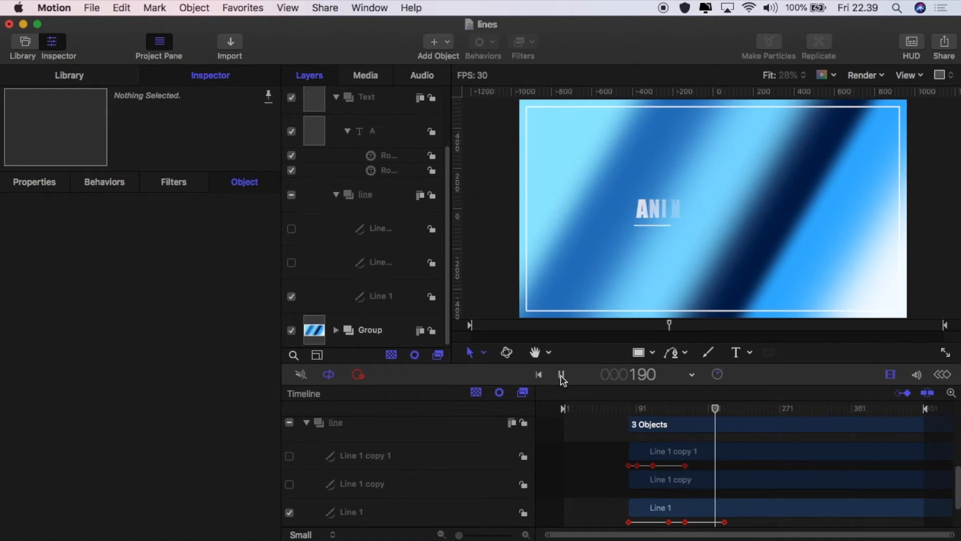
left_click(562, 377)
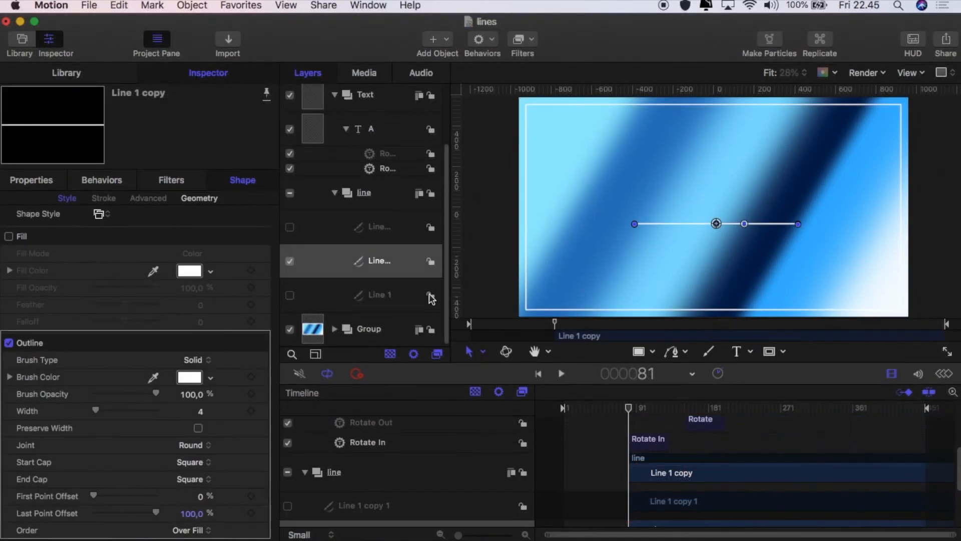
Keyframe Line 1 copy's first and last point offsets, both at 50%, at frame 81
left_click(388, 263)
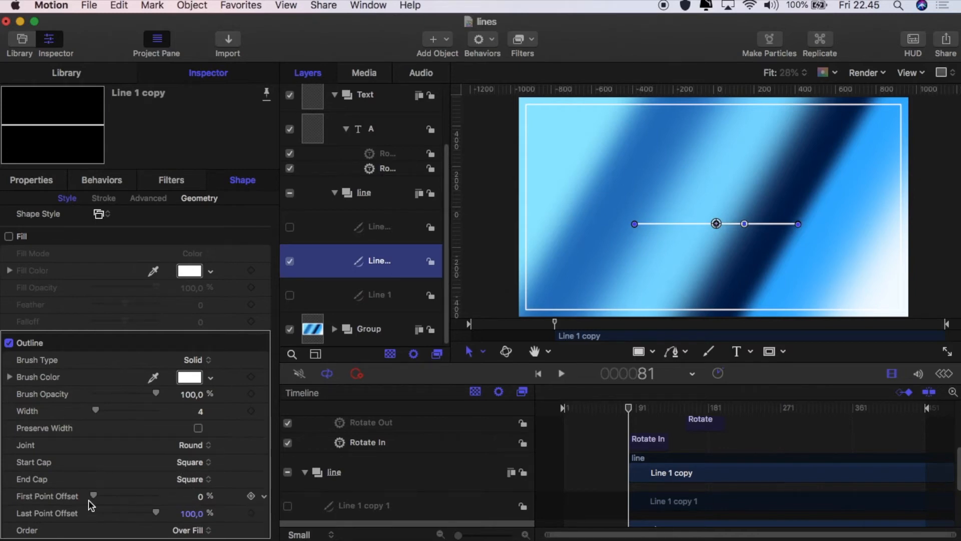
left_click(200, 497)
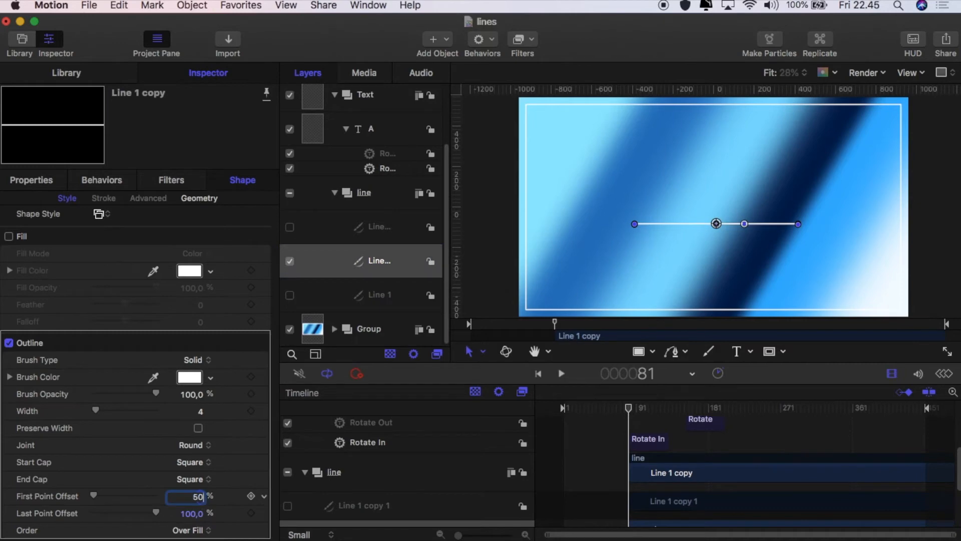
left_click(200, 514)
type("5")
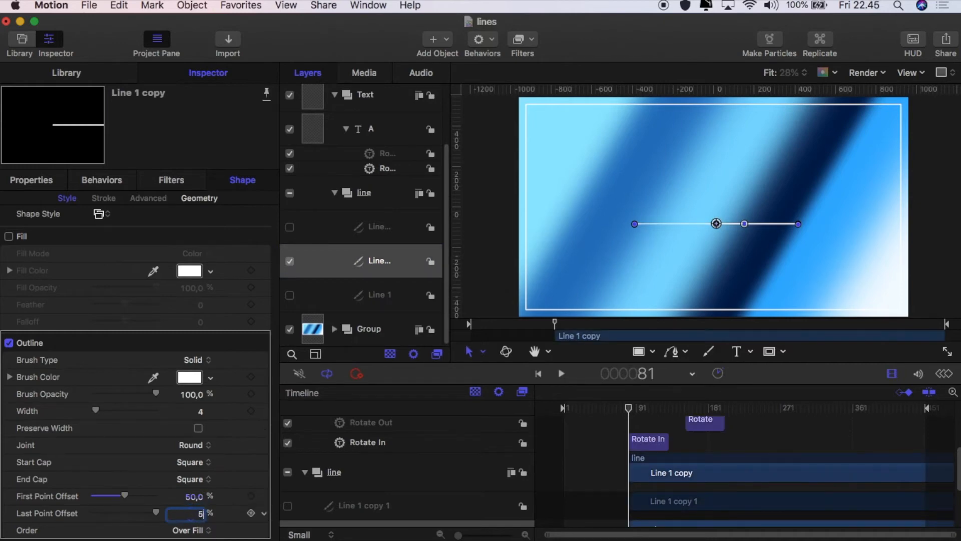
type("0")
key("Return")
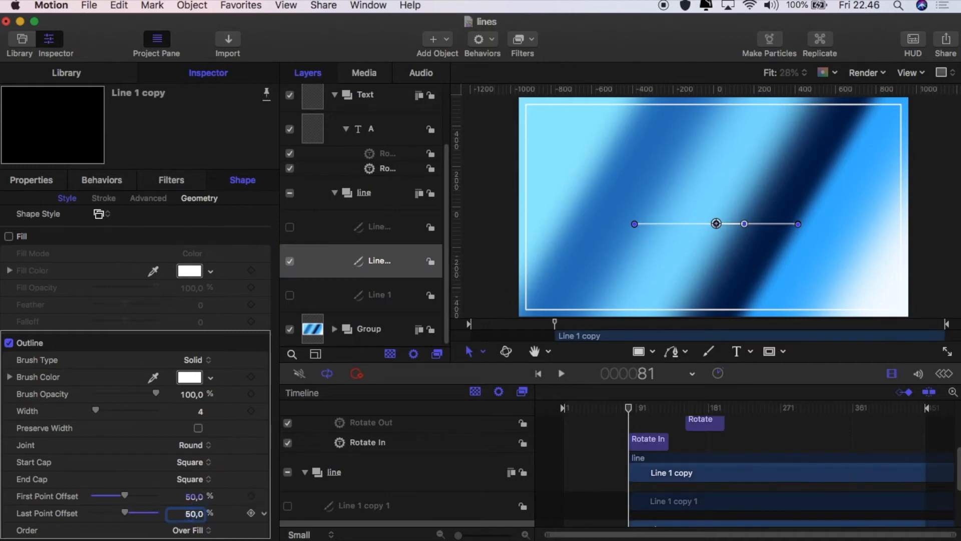
left_click(252, 496)
left_click(251, 514)
At frame 131, set Line 1 copy's first point offset to 0% and last point offset to 100%
left_click(629, 408)
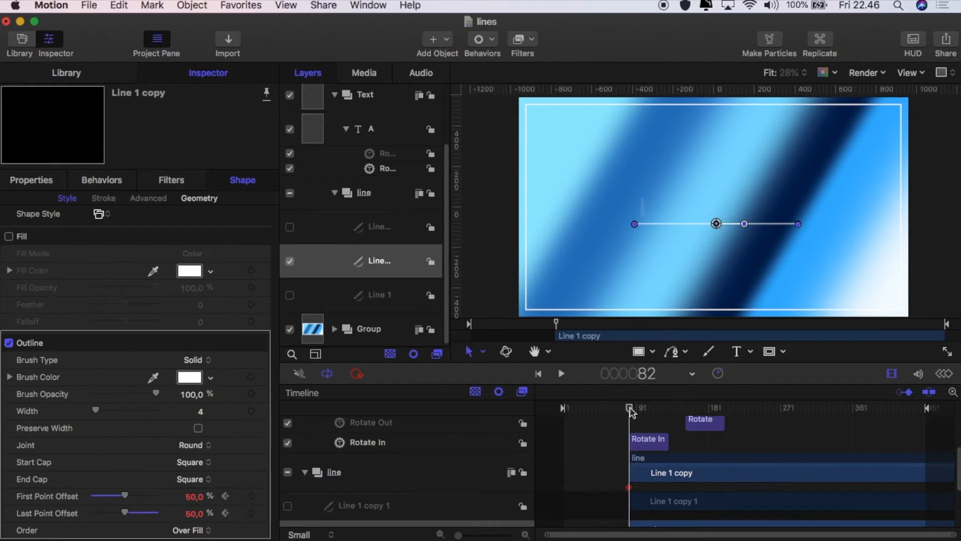
key("Left")
key("space")
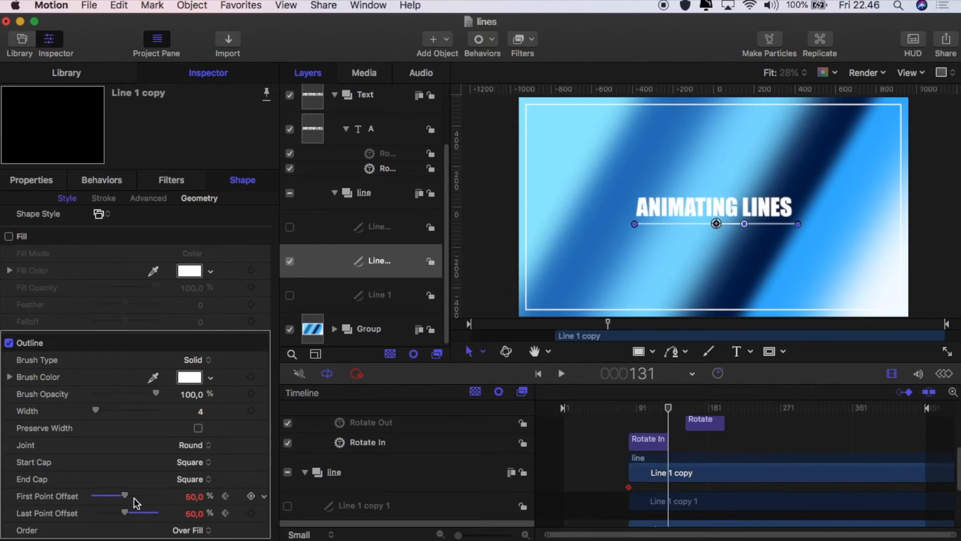
left_click_drag(124, 496, 172, 526)
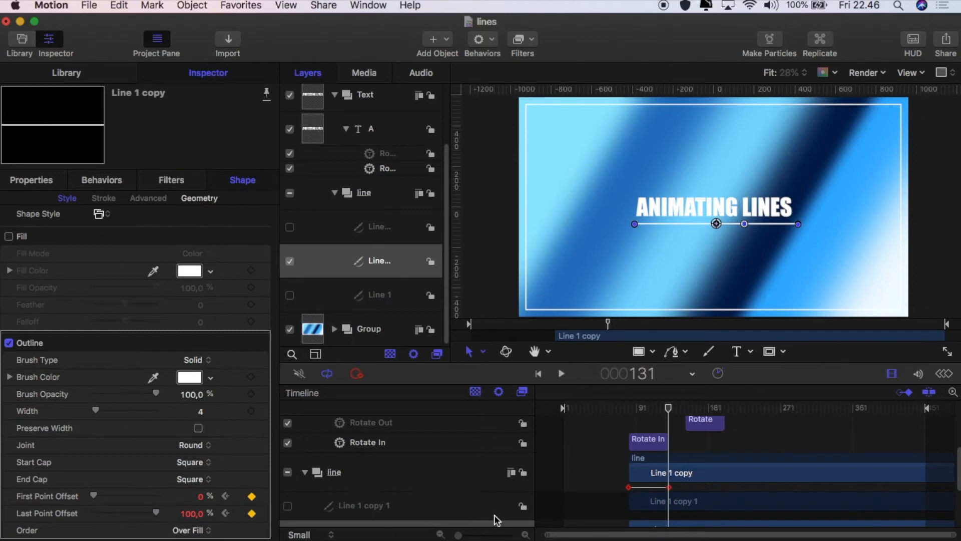
Hold Line 1 copy's first point offset at 0% and last at 100% with keyframes at frame 151
key("shift+Right")
key("shift+Right")
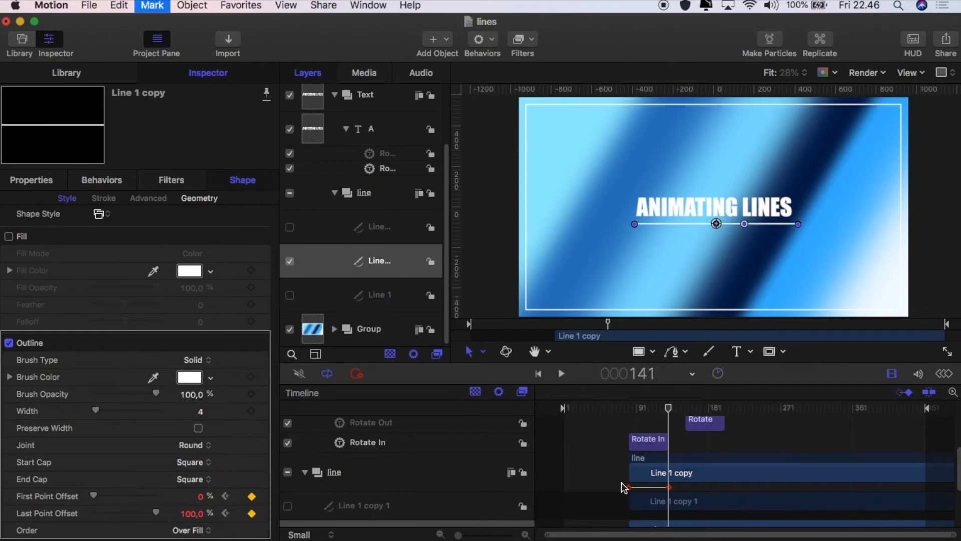
left_click(251, 496)
left_click(251, 513)
Set both point offsets of Line 1 copy to 50% at frame 201
key("shift+Right")
key("shift+Right")
key("shift+Right")
key("shift+Right")
key("shift+Right")
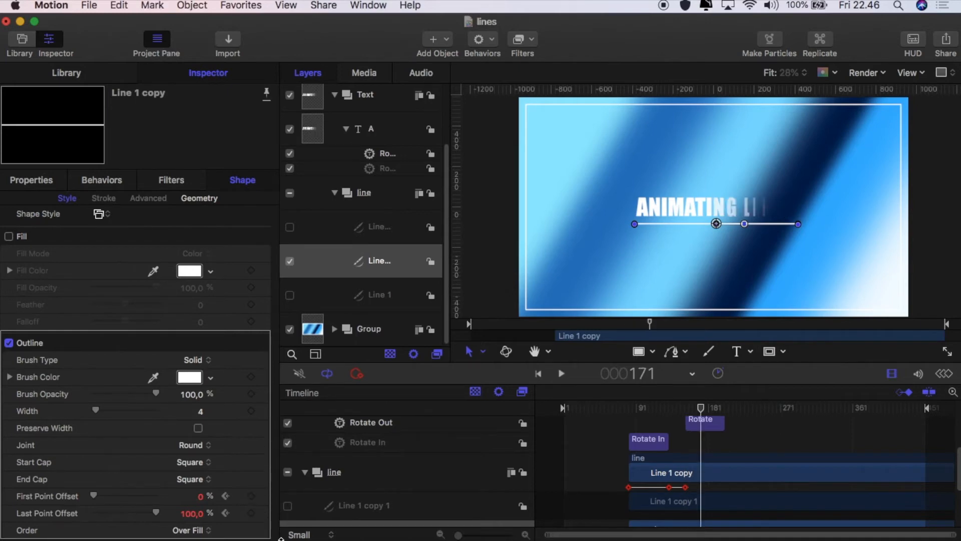
left_click(199, 497)
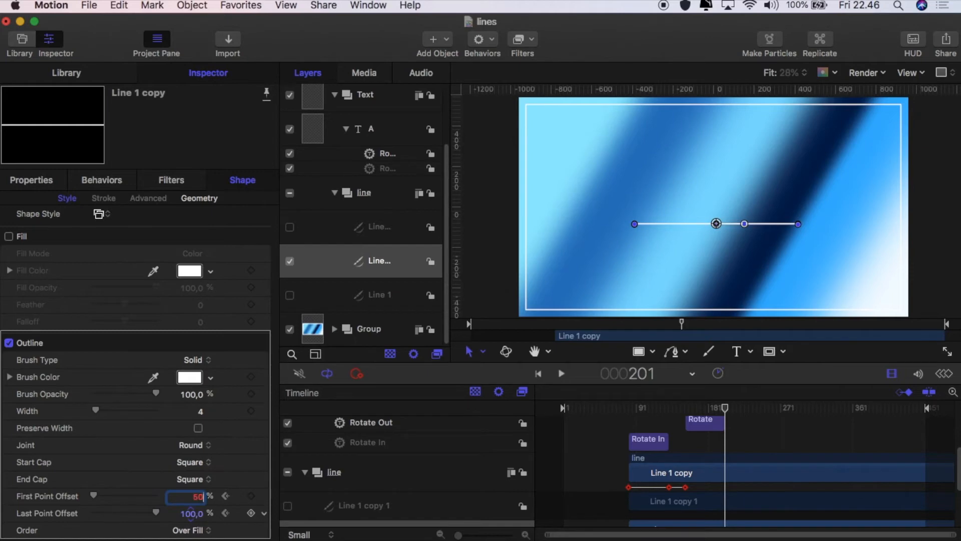
type("50")
left_click(193, 513)
type("50")
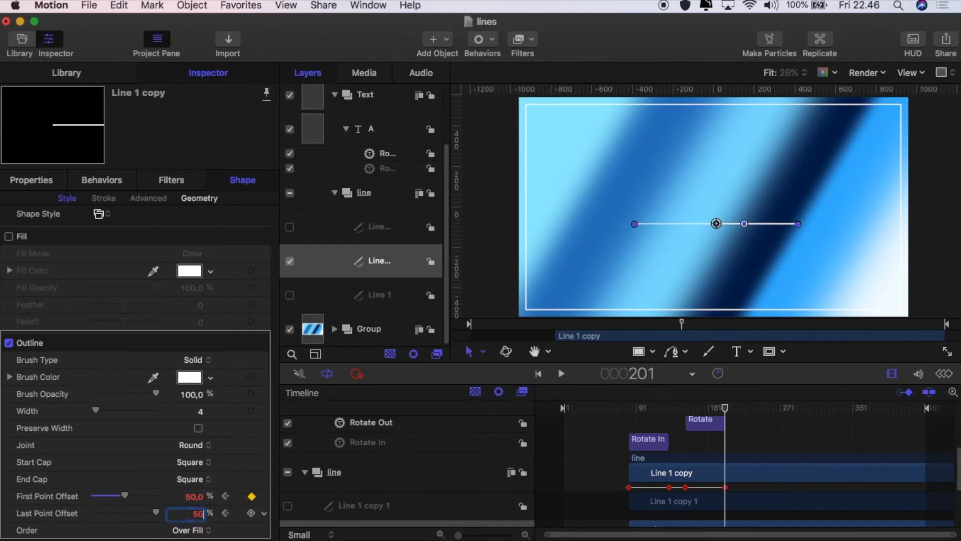
key("Return")
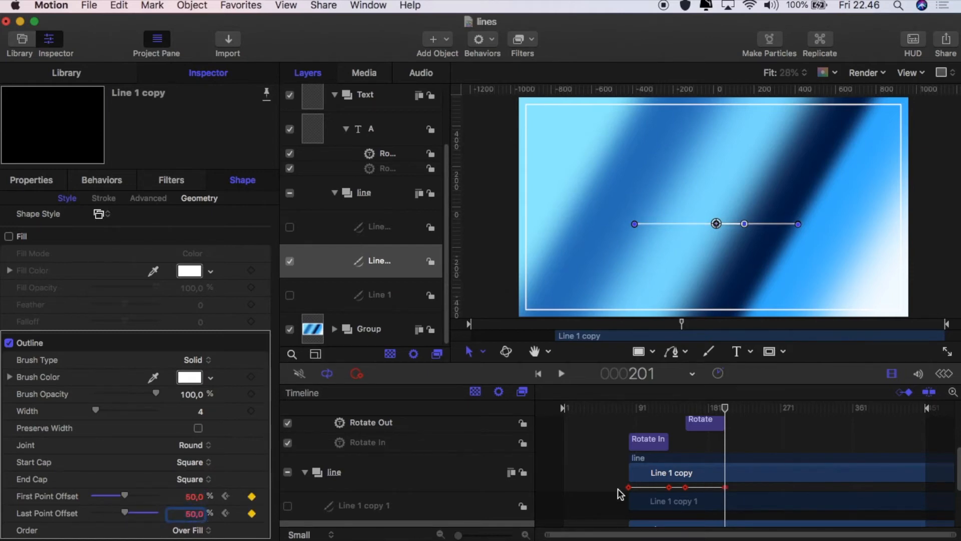
Deselect the line and play the underline animation from before it begins growing out of its centre
left_click_drag(725, 408, 621, 407)
left_click(546, 425)
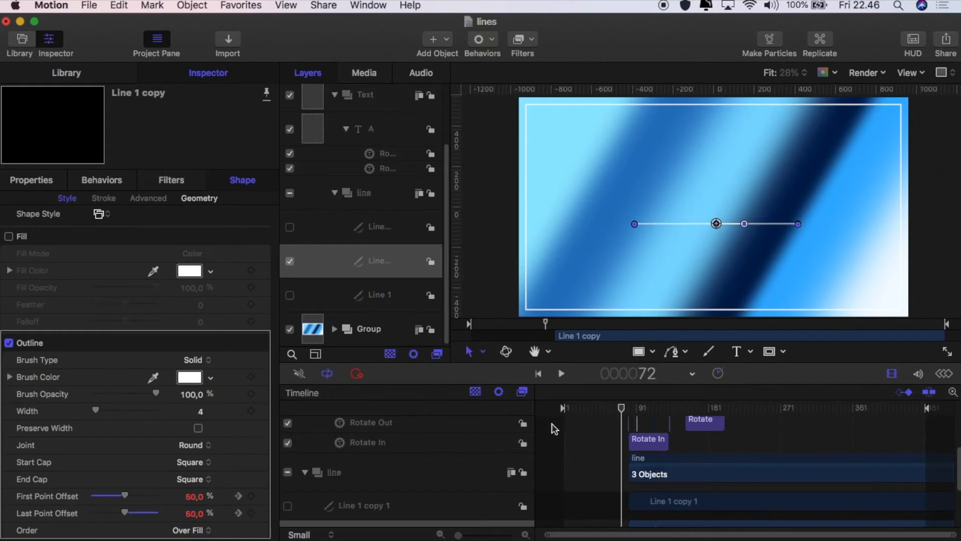
left_click(561, 374)
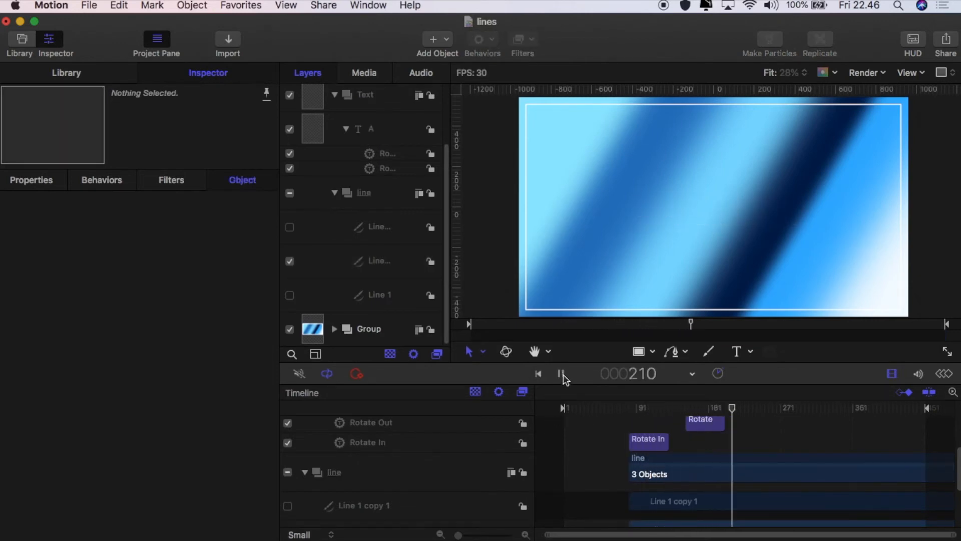
left_click(563, 375)
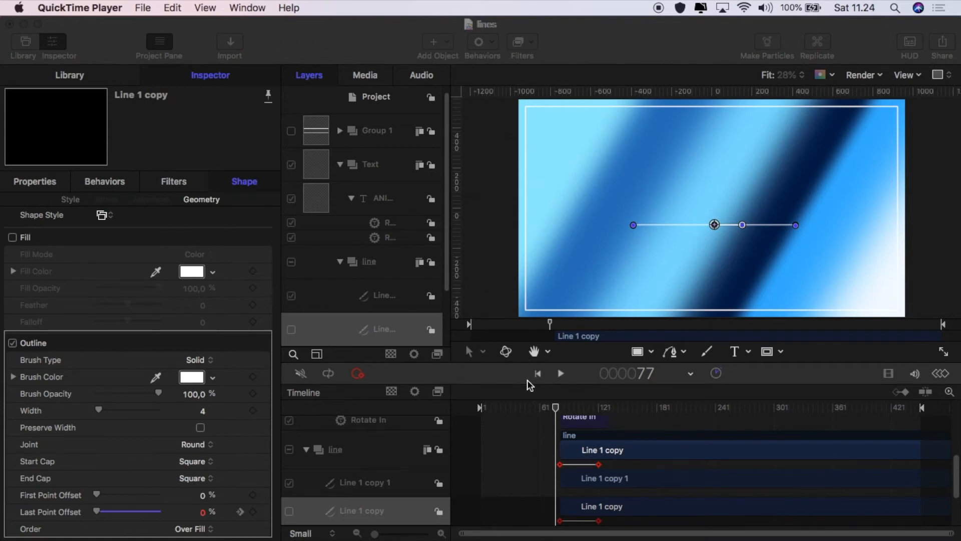
Select Line 1 copy 1 and keyframe its last point offset at 0% at frame 77
left_click(392, 301)
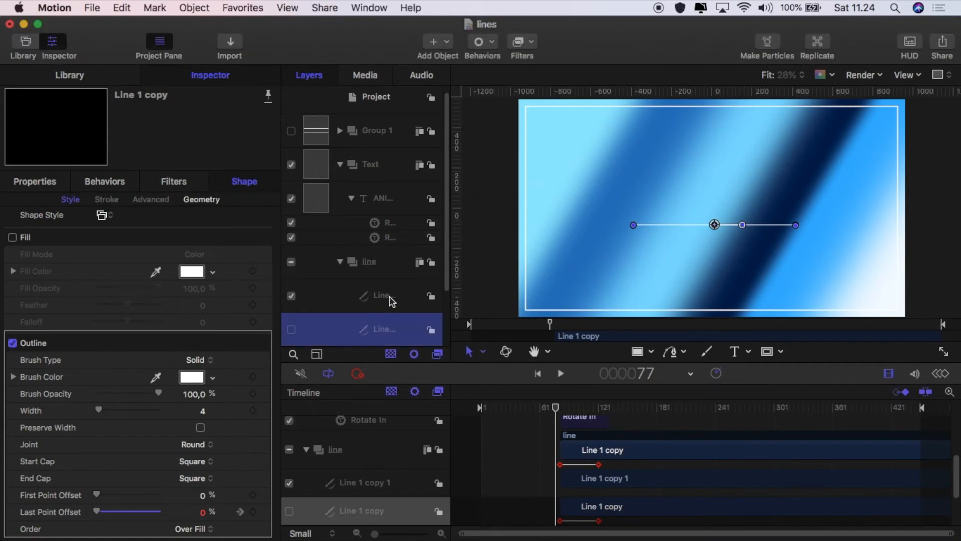
left_click(393, 299)
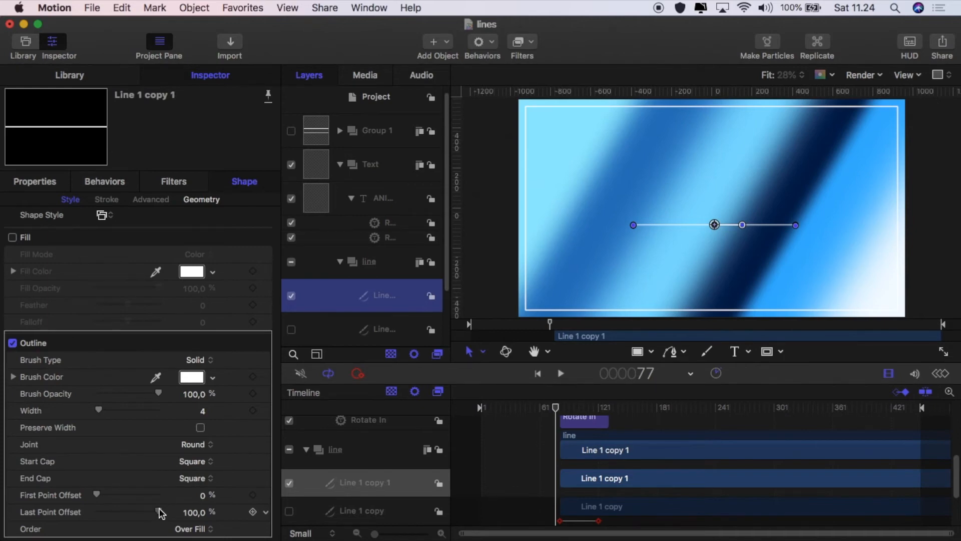
left_click_drag(159, 512, 97, 516)
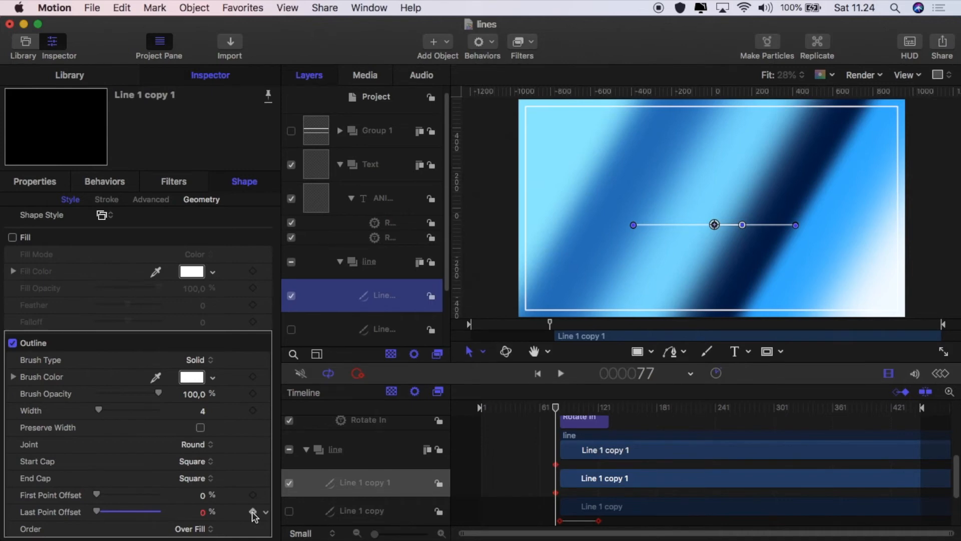
left_click(252, 511)
Keyframe Line 1 copy 1's first point offset at 10% at frame 87
key("shift+Right")
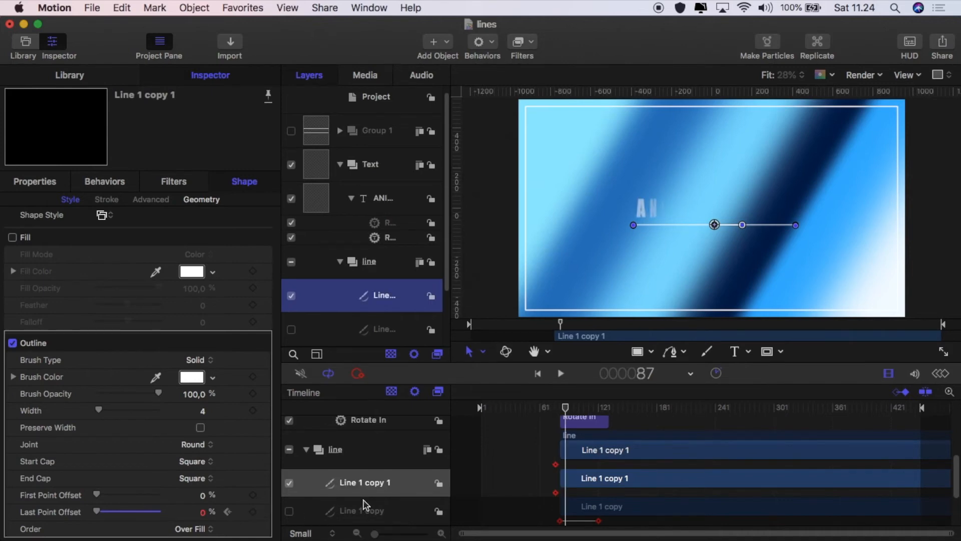
left_click(202, 495)
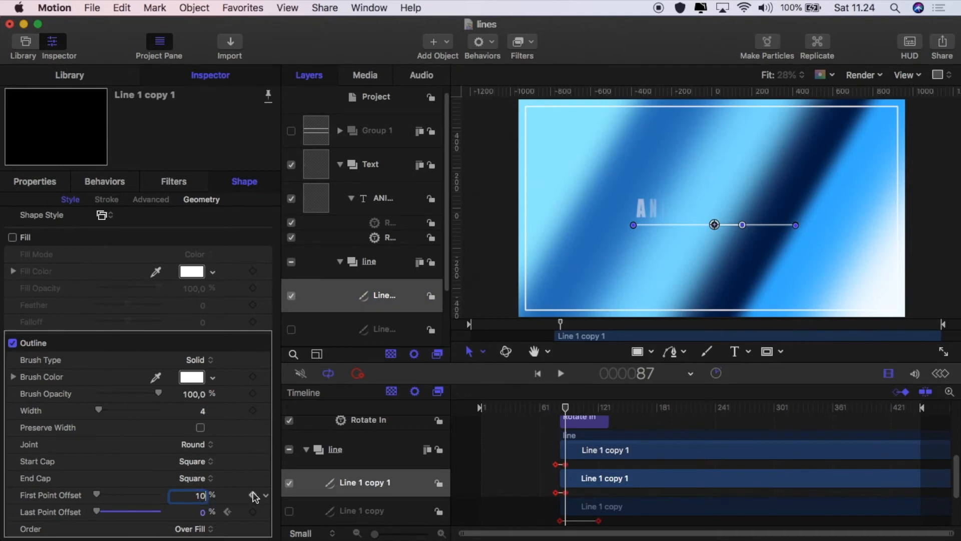
left_click(568, 408)
key("Left")
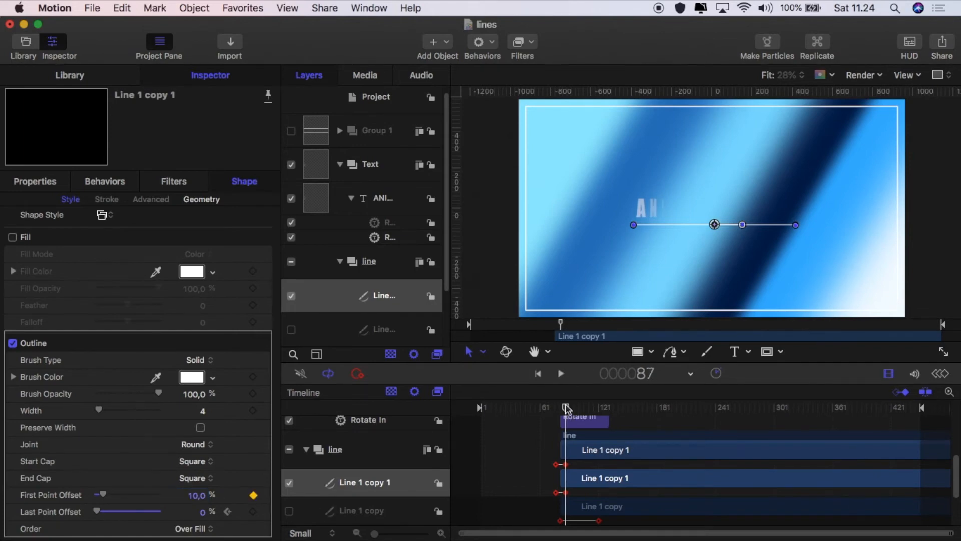
Set both point offsets of Line 1 copy 1 to 100% at frame 117, and the first point offset to 0% at frame 147
key("space")
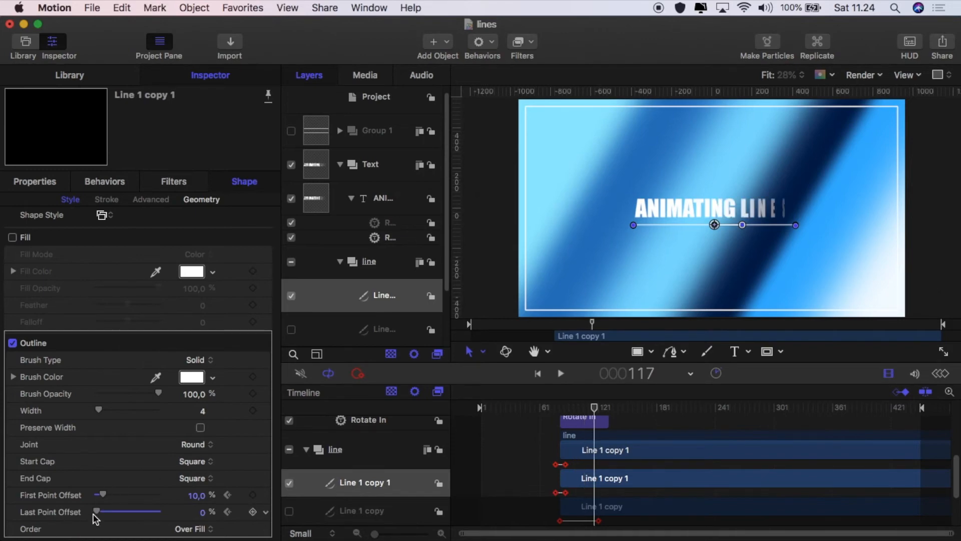
left_click_drag(99, 516, 163, 525)
left_click_drag(103, 497, 159, 496)
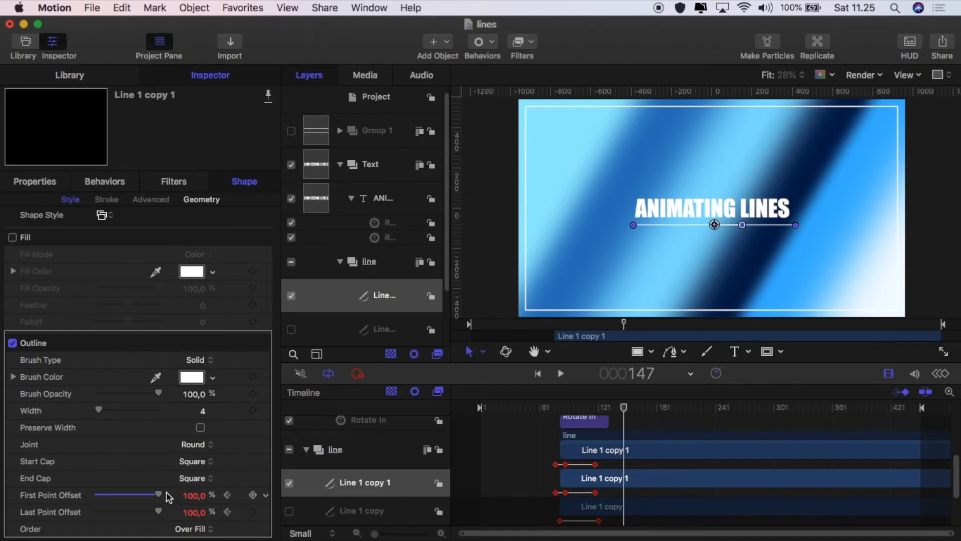
left_click_drag(161, 496, 77, 496)
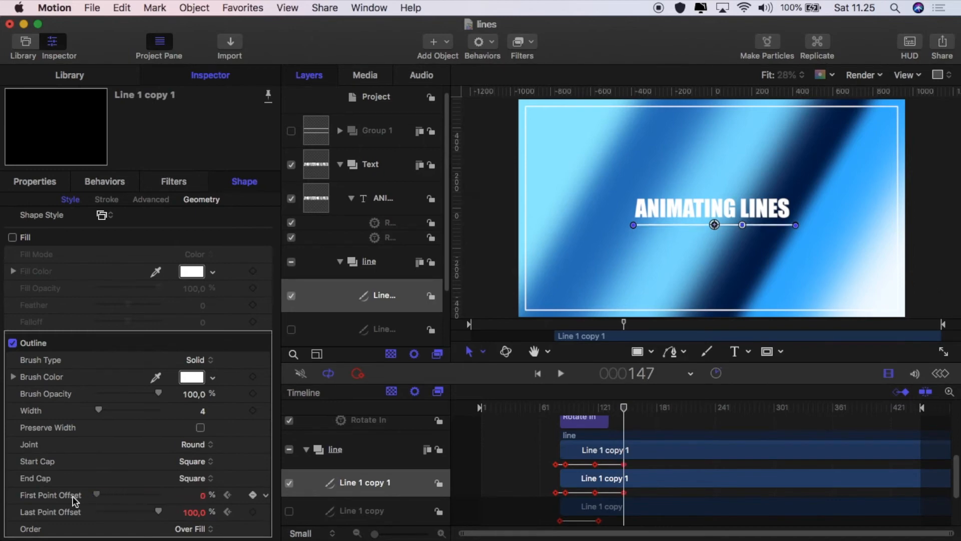
Deselect the line and play the title and underline animation twice from just before the line starts
left_click(531, 442)
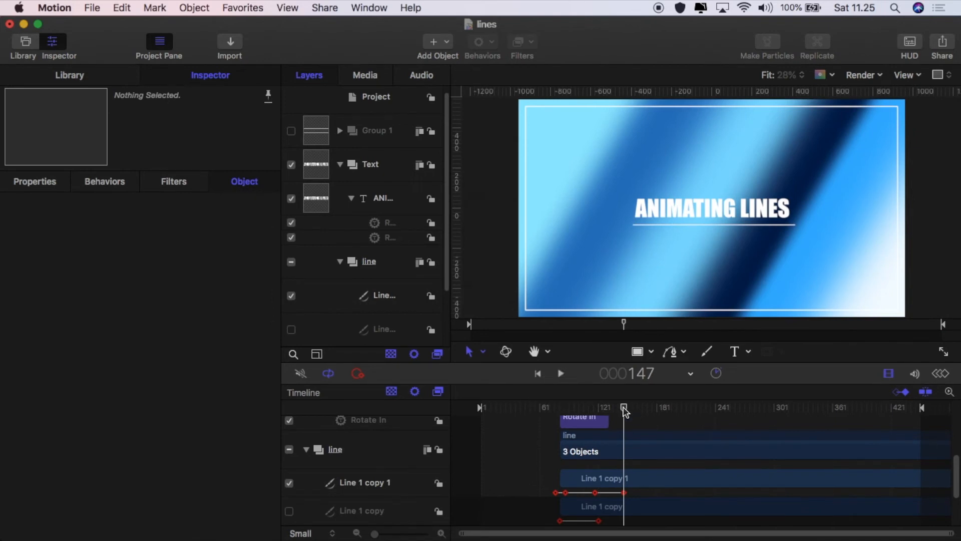
left_click_drag(623, 408, 546, 408)
left_click(560, 374)
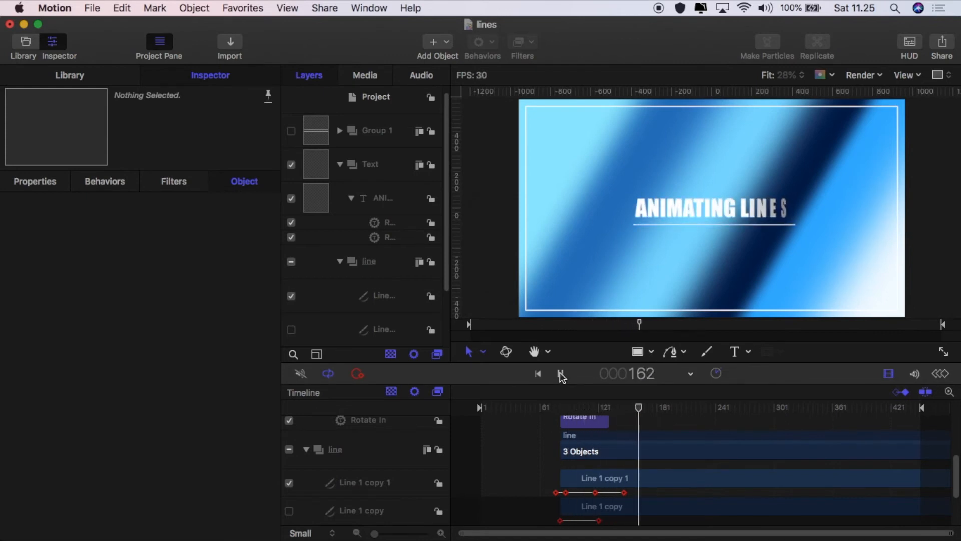
left_click(561, 375)
left_click_drag(645, 408, 544, 408)
left_click(561, 375)
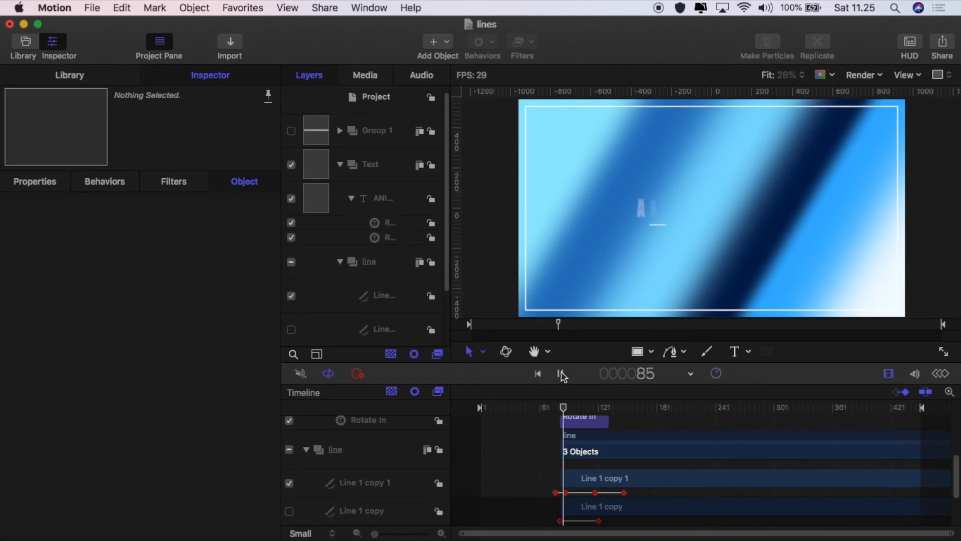
left_click(562, 375)
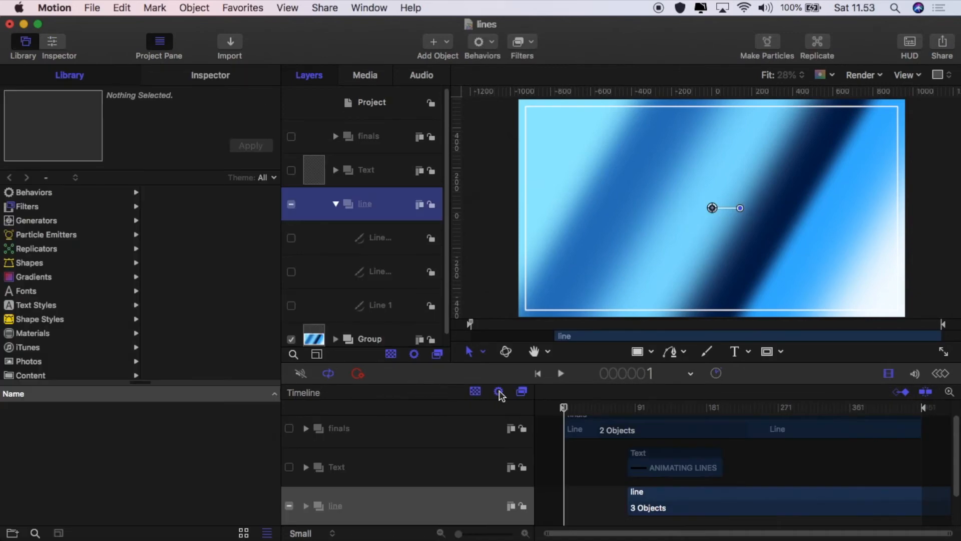
Draw an open six-point Bezier path with straight segments in the line group, running down, across and back near the canvas centre
left_click(685, 352)
left_click(704, 370)
left_click(663, 164)
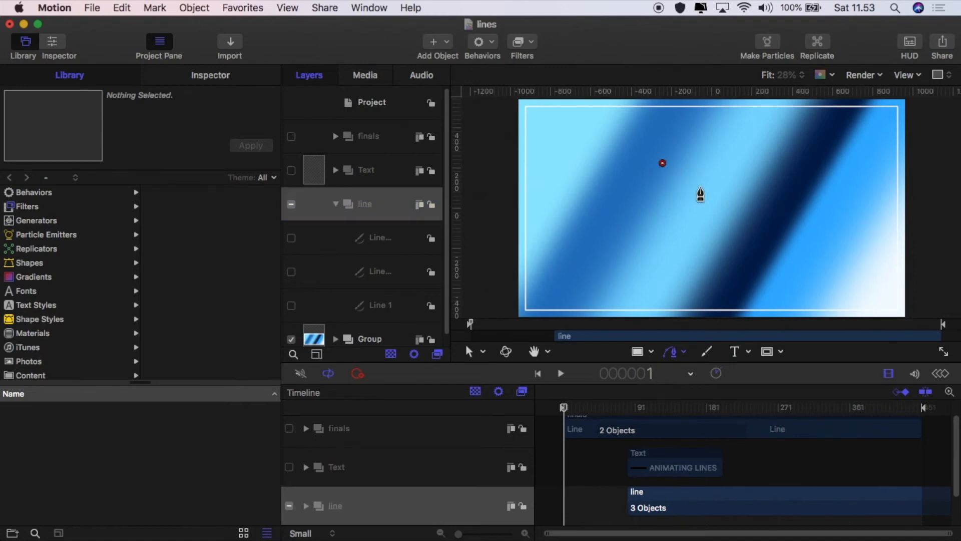
left_click(706, 193)
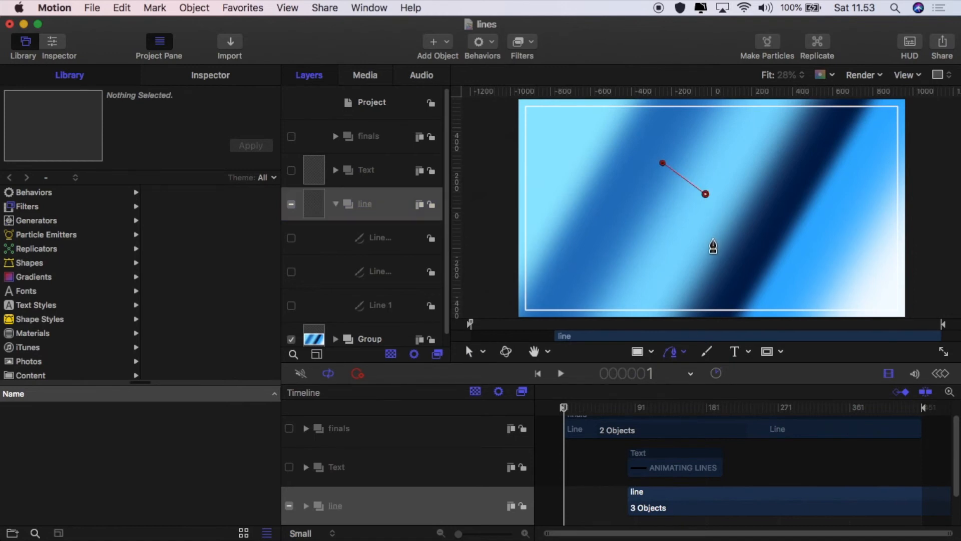
left_click(708, 245)
left_click_drag(708, 244, 705, 243)
left_click(610, 245)
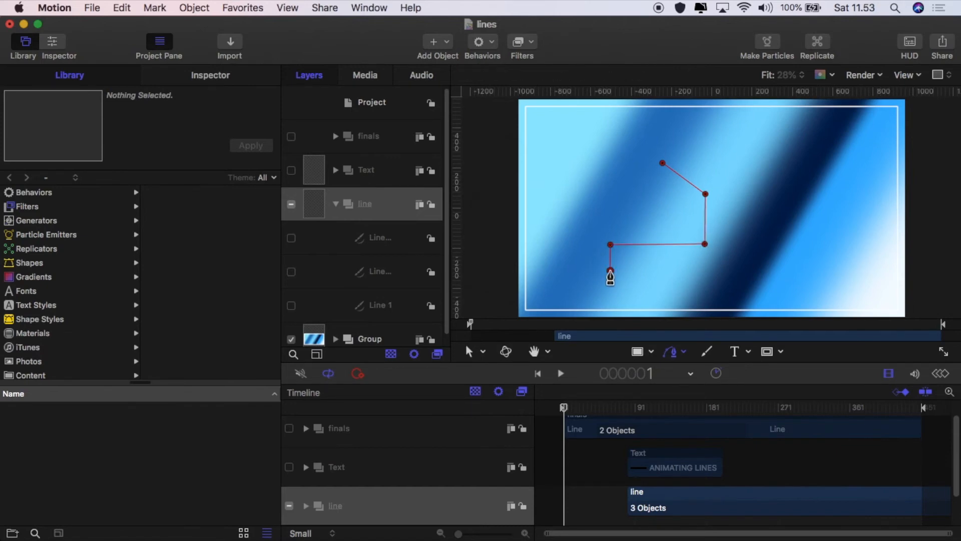
left_click(704, 269)
double_click(705, 269)
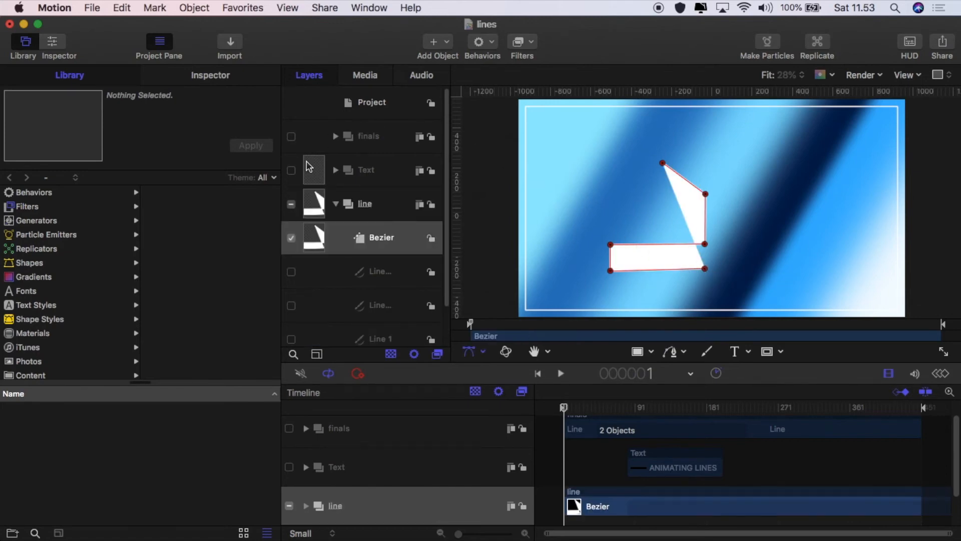
Turn off the Bezier path's fill, keep its outline width at 10, and set its start and end caps to Square
left_click(222, 80)
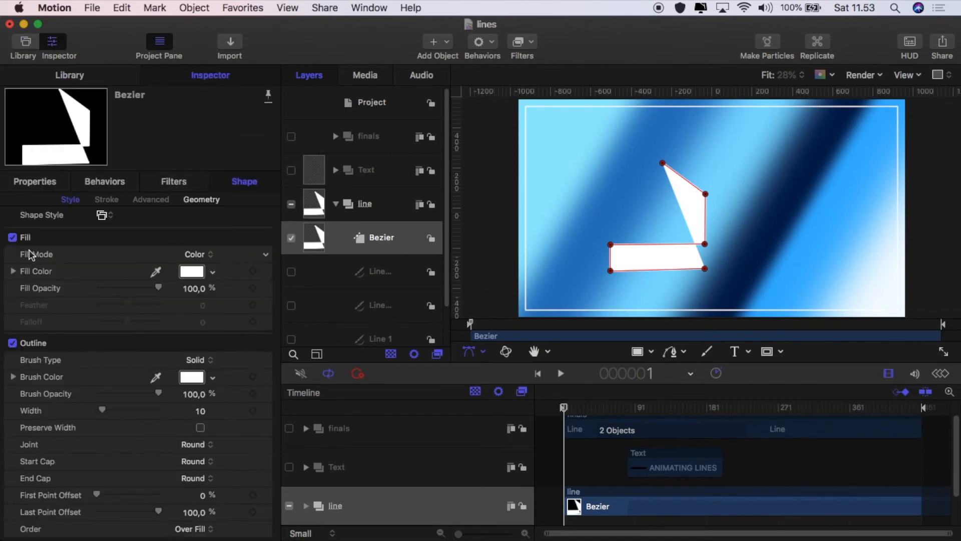
left_click(12, 237)
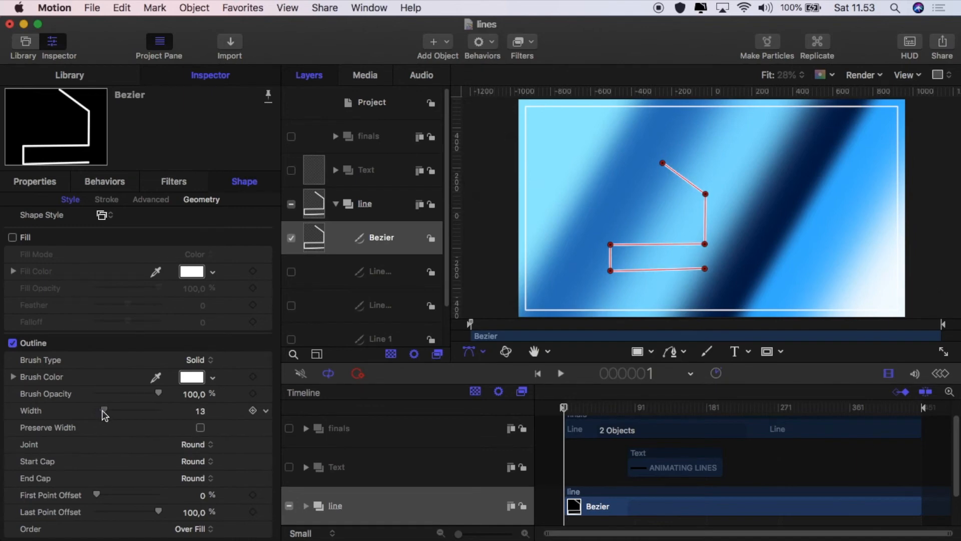
left_click_drag(104, 414, 103, 415)
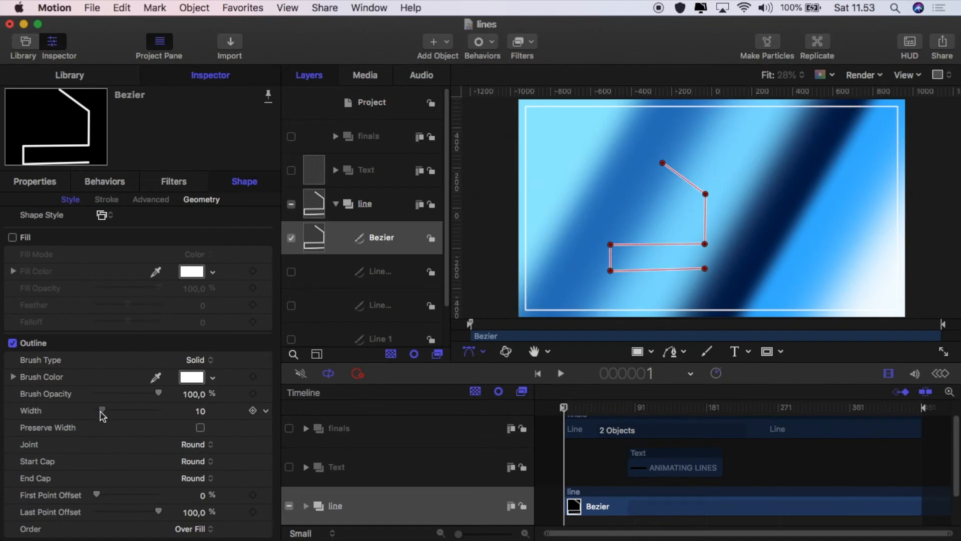
left_click(193, 461)
left_click(192, 448)
left_click(197, 480)
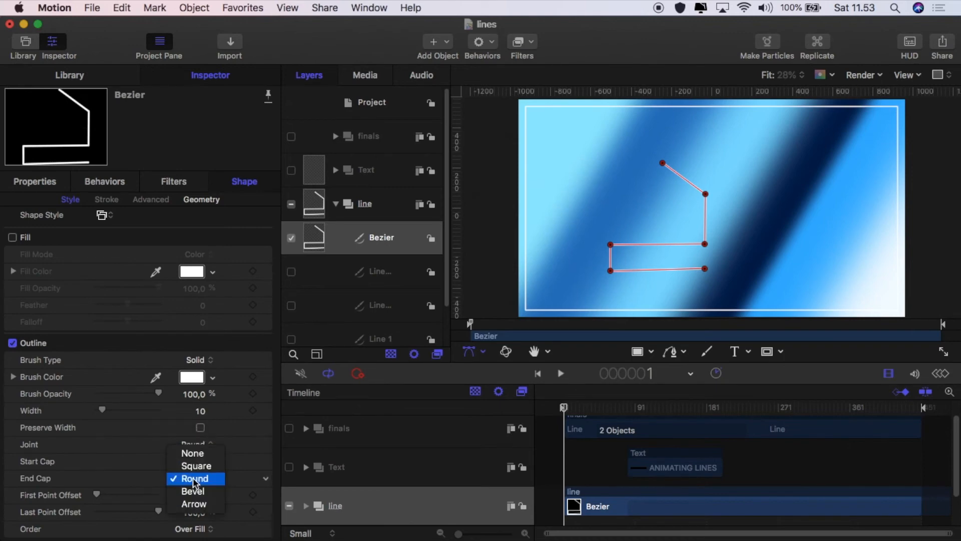
left_click(193, 466)
Keyframe the Bezier path's first point offset at 100% at frame 1 and 0% at frame 31
left_click_drag(99, 497, 165, 498)
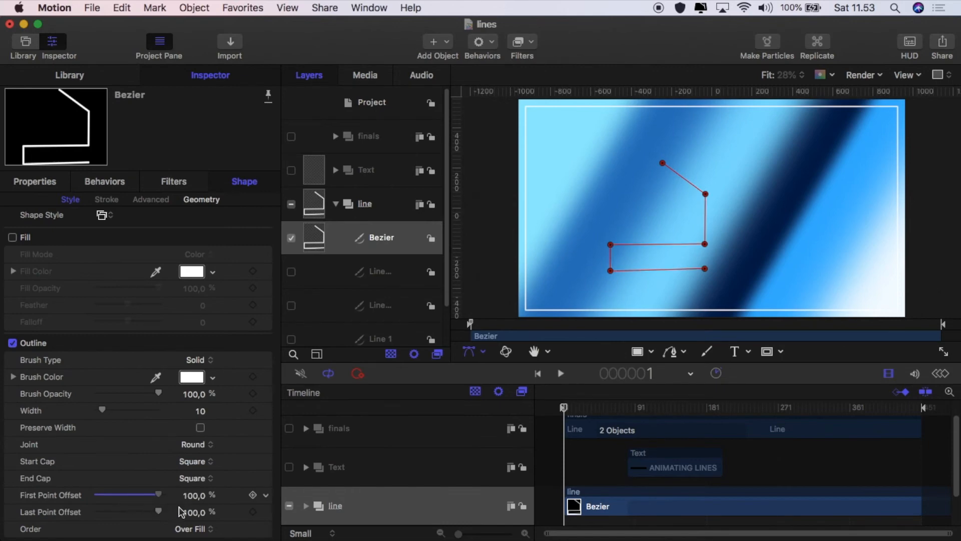
left_click(252, 495)
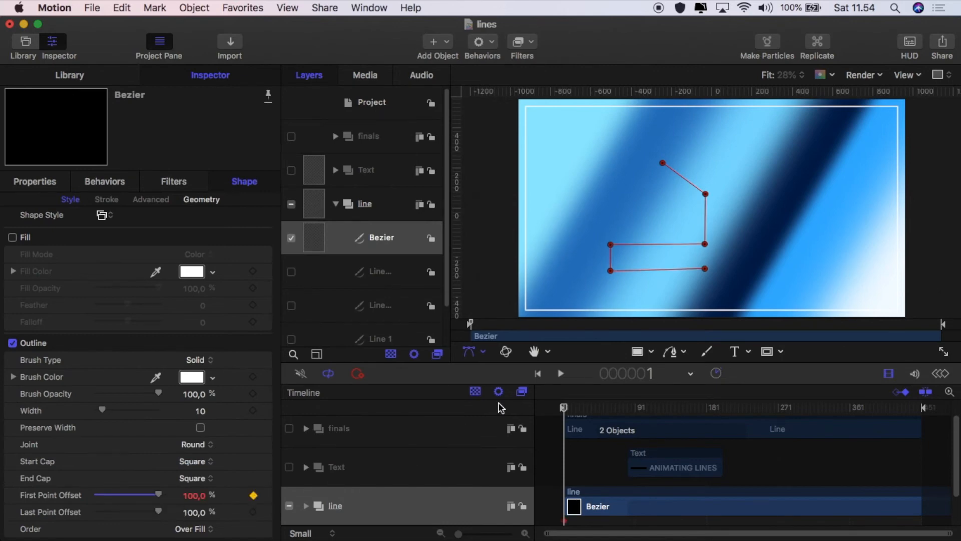
key("space")
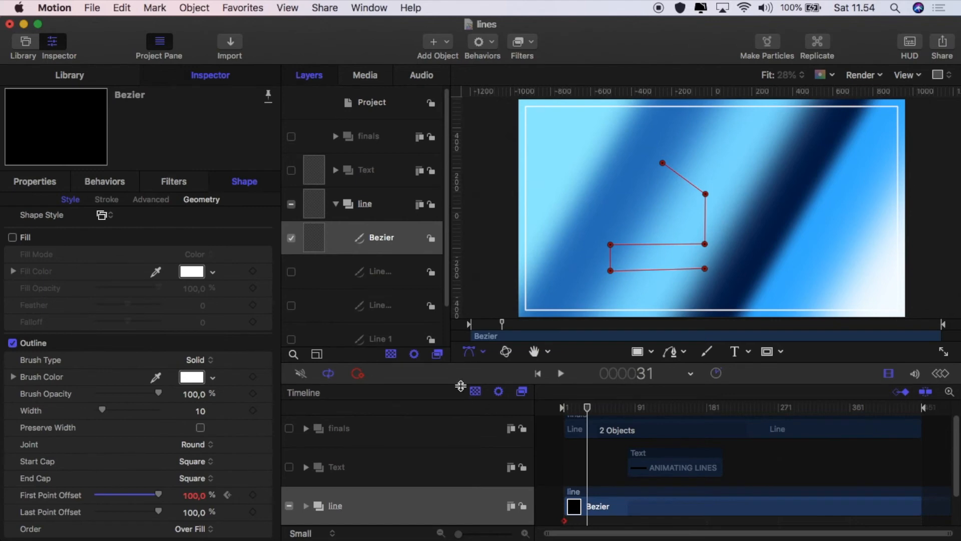
left_click_drag(159, 496, 106, 516)
Deselect the Bezier path and play its drawing animation from the project start
left_click(561, 398)
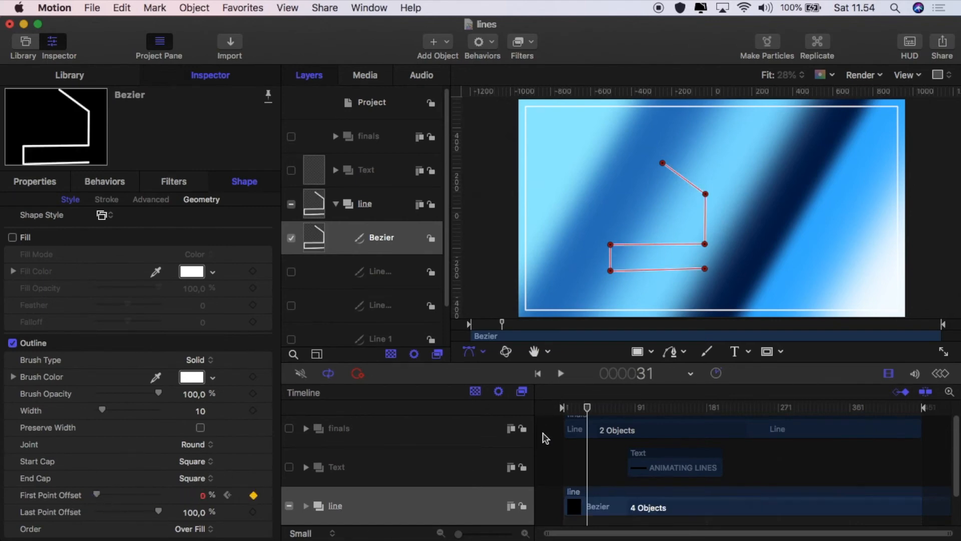
left_click(540, 374)
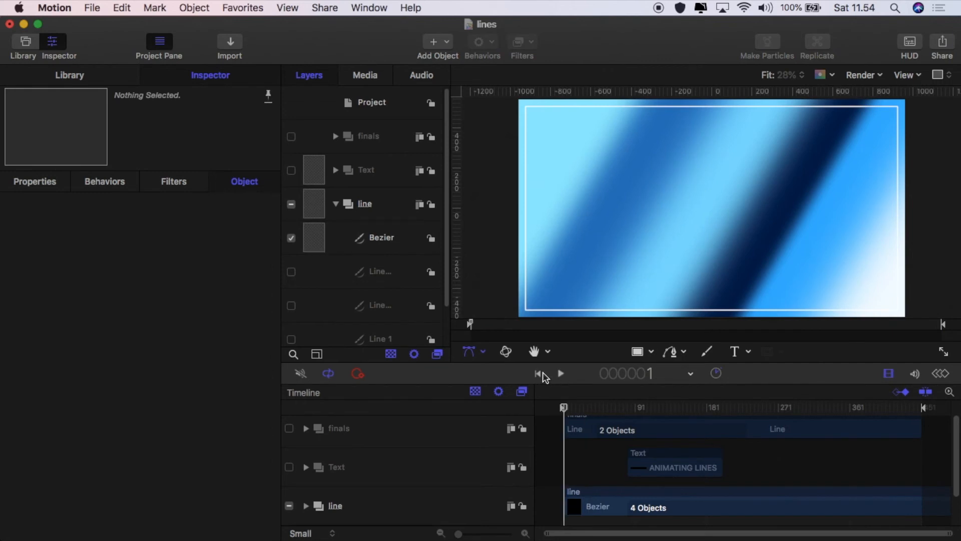
left_click(562, 374)
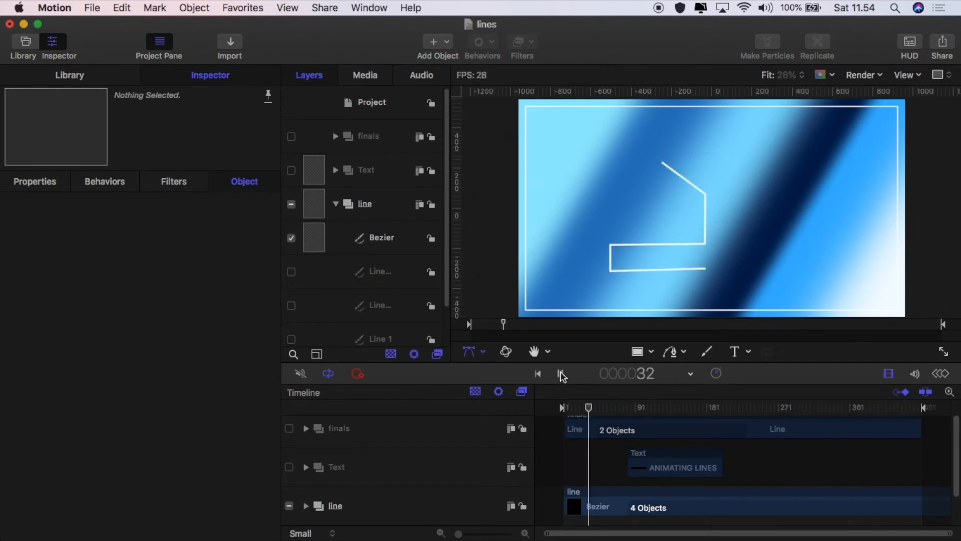
left_click(562, 375)
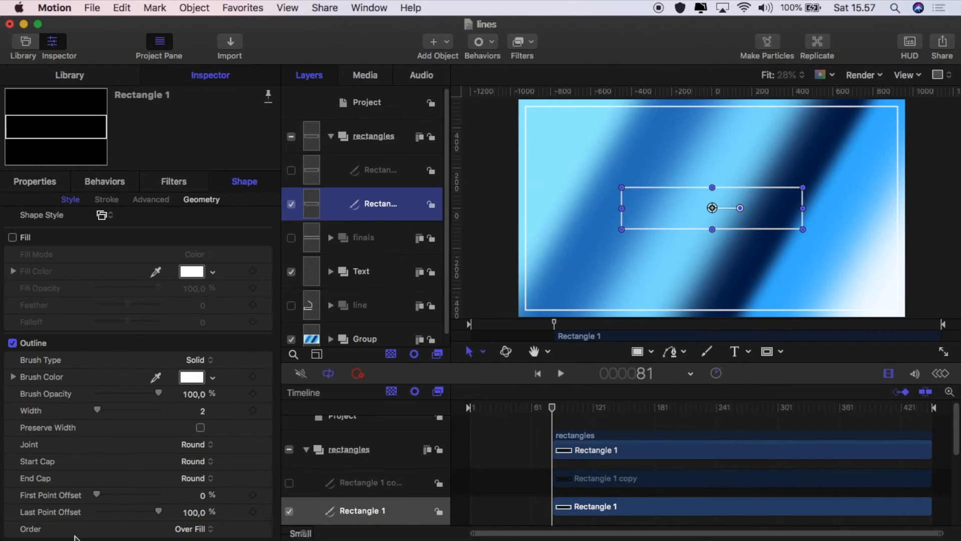
Keyframe Rectangle 1's last point offset at 0% at frame 81 and 100% at frame 131
mouse_move(98, 497)
left_mouse_down()
mouse_move(164, 502)
mouse_move(111, 501)
mouse_move(93, 515)
left_mouse_up()
left_click_drag(159, 514, 95, 515)
left_click(253, 512)
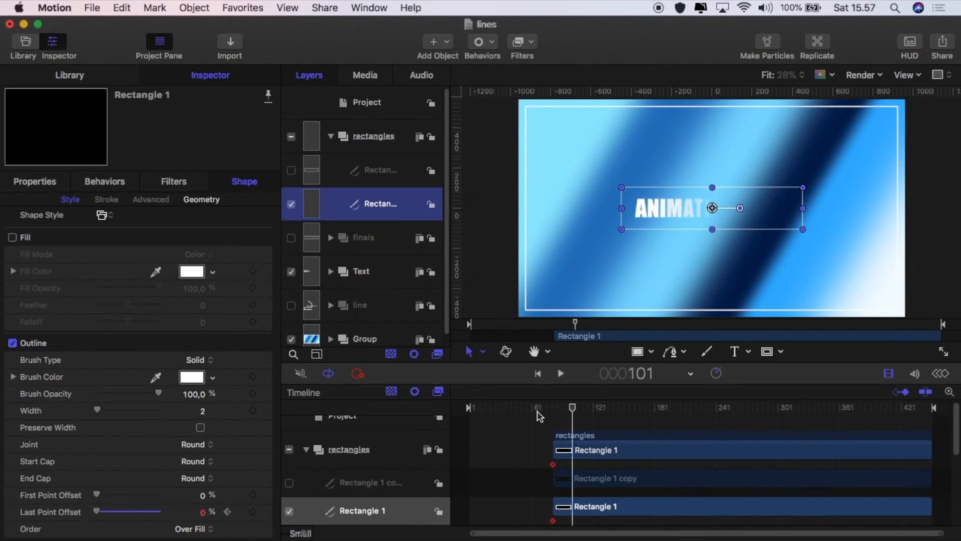
key("space")
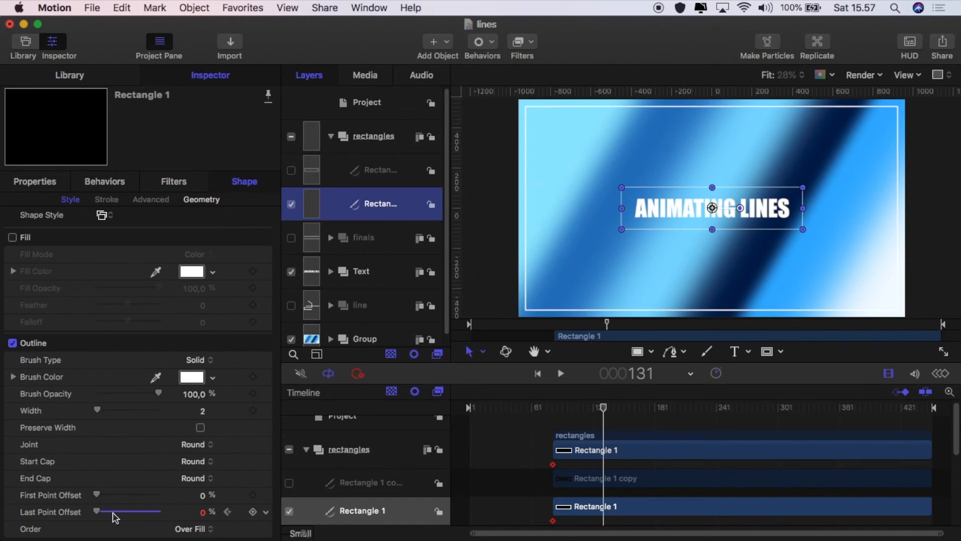
left_click_drag(97, 512, 159, 513)
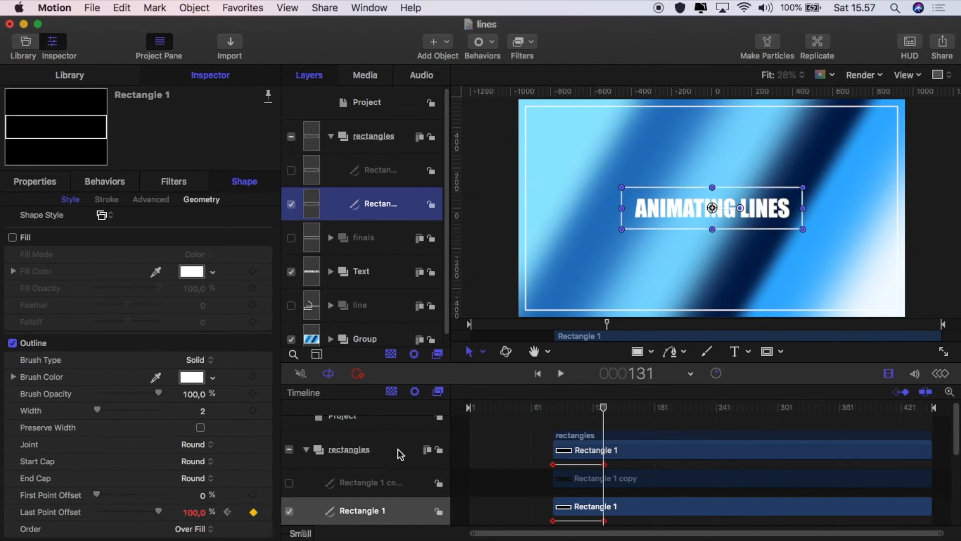
Hold Rectangle 1's last point offset at 100% with a keyframe at frame 151, and set it to 0% at frame 201
key("shift+Right")
key("shift+Right")
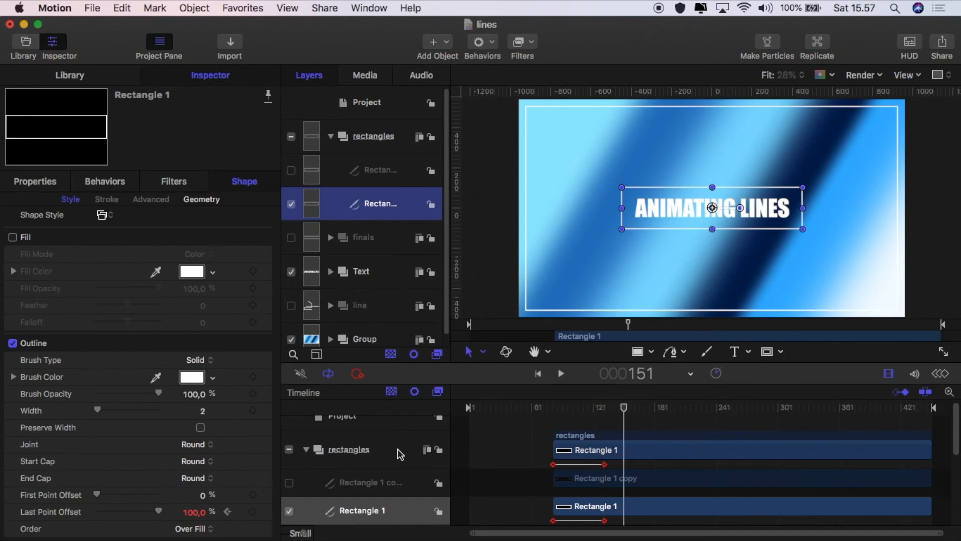
left_click(253, 511)
key("shift+Right")
key("shift+Right")
key("shift+Right")
key("shift+Right")
key("shift+Right")
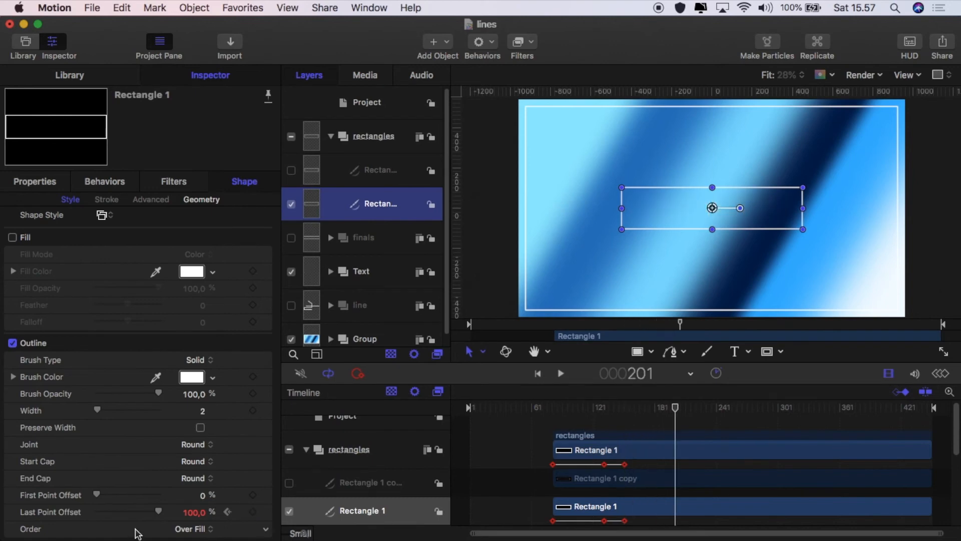
left_click_drag(157, 512, 92, 519)
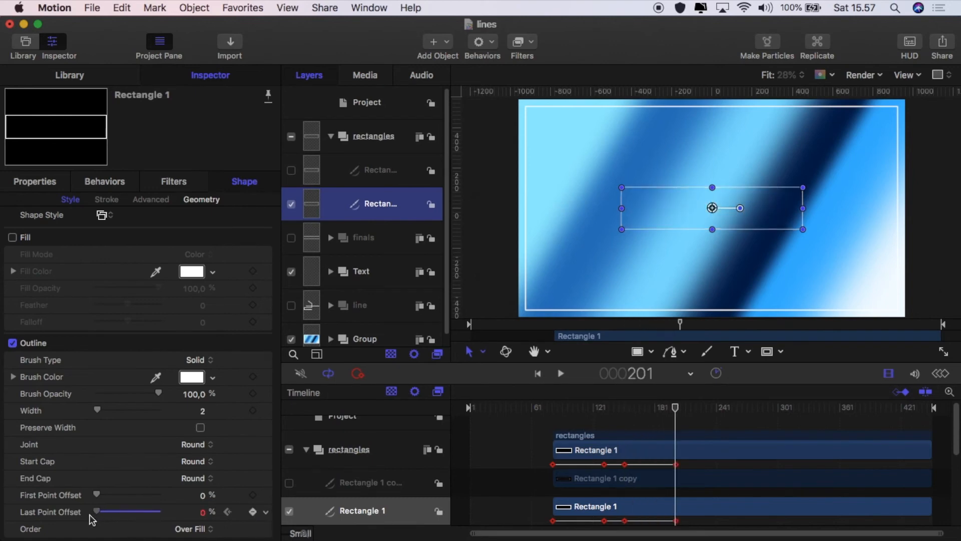
Deselect Rectangle 1 and play the title and rectangle animation from frame 68
left_click_drag(675, 407, 539, 429)
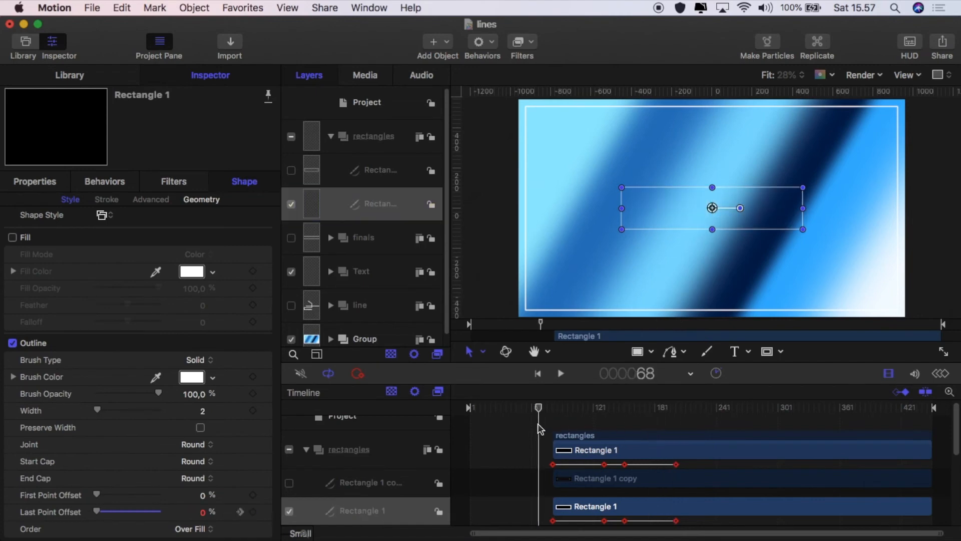
left_click(541, 480)
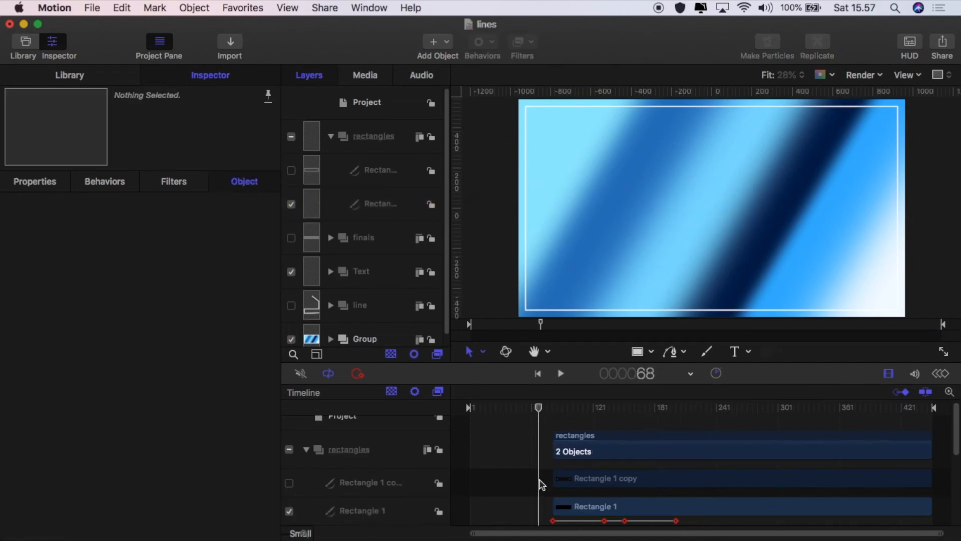
left_click(561, 374)
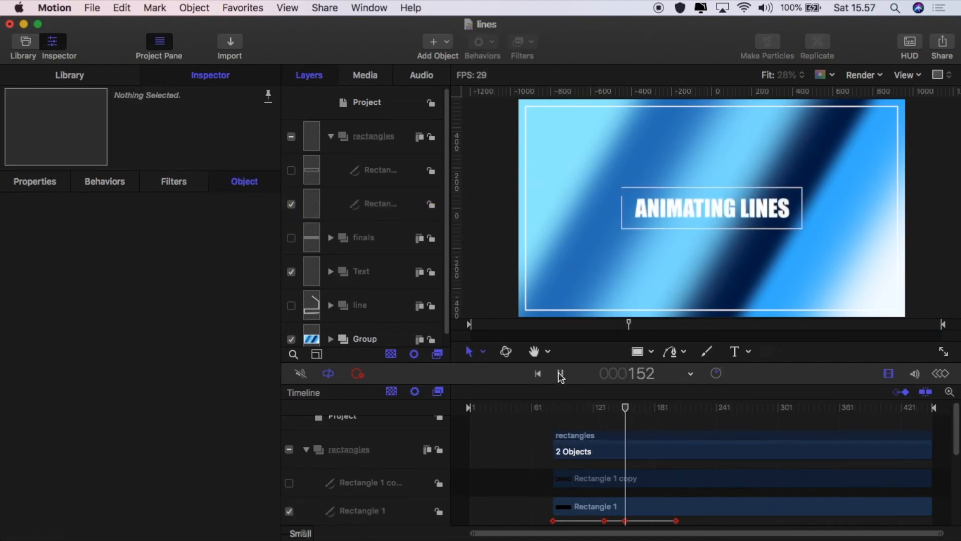
left_click(560, 374)
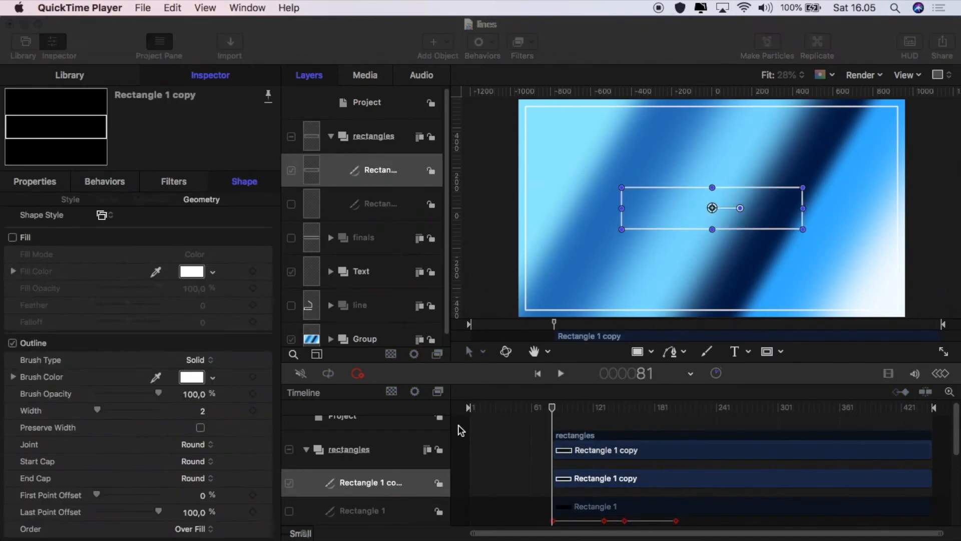
Move to frame 131 and set Rectangle 1 copy's start and end caps to Square
left_click(457, 427)
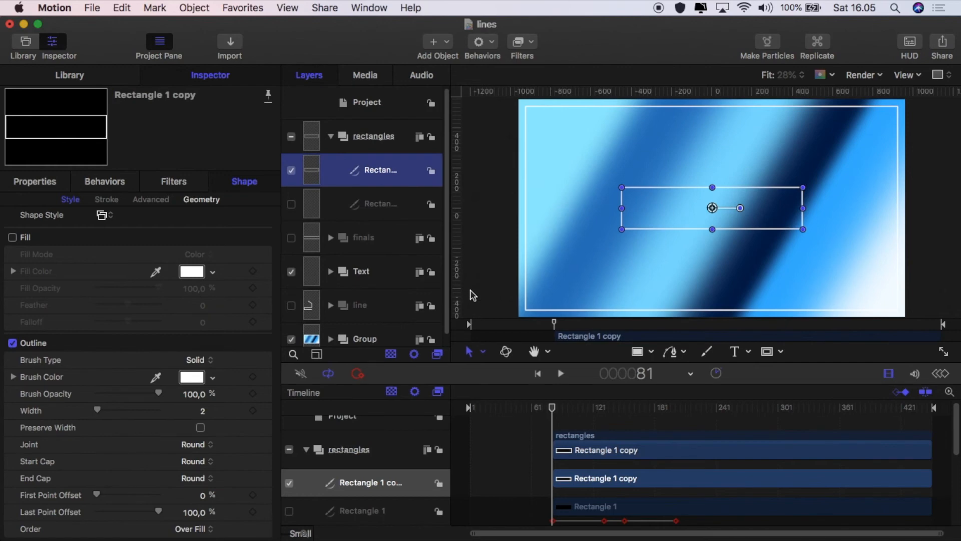
key("space")
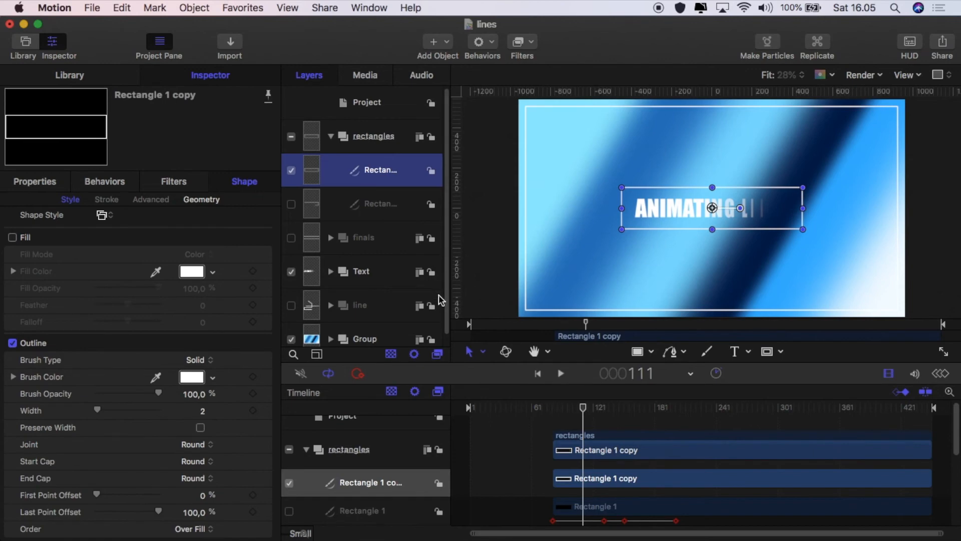
key("shift+Right")
key("shift+Right")
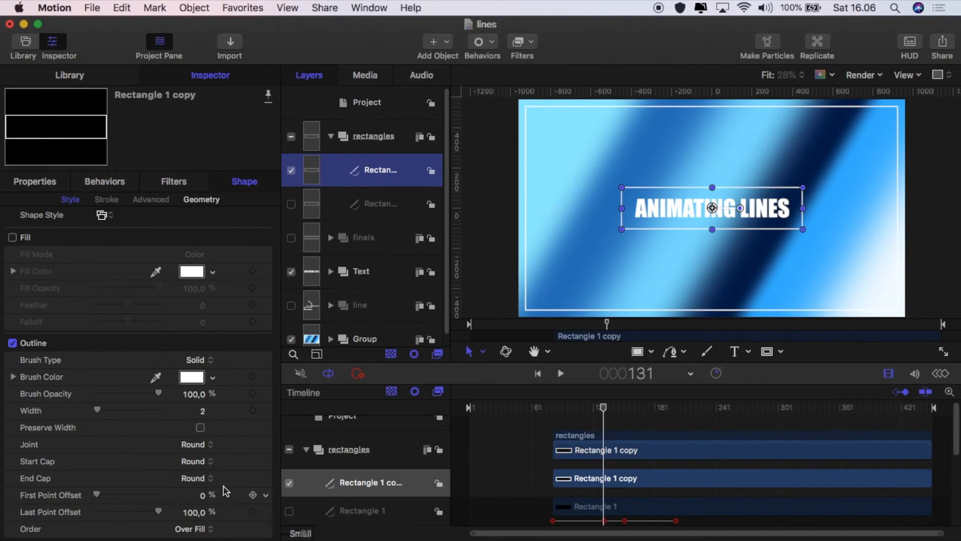
left_click(205, 463)
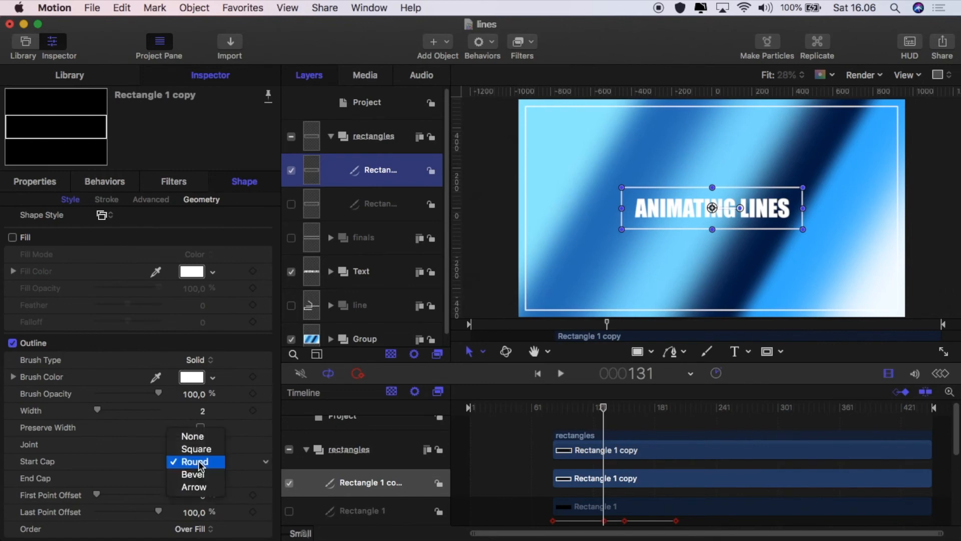
left_click(198, 449)
left_click(199, 478)
left_click(197, 466)
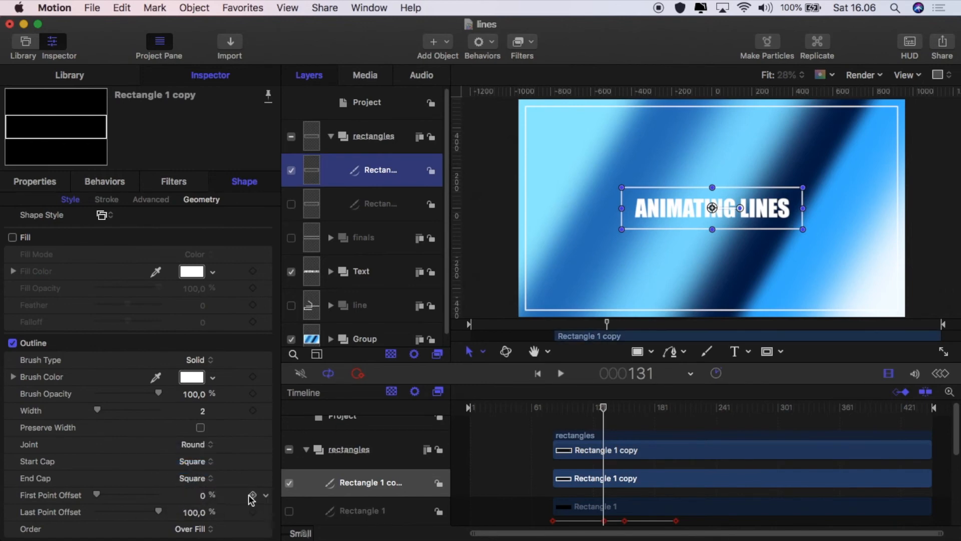
Keyframe Rectangle 1 copy's first and last point offsets at 34,13% and 45,89% at frame 131, and the last offset at 33,4% at frame 81
left_click_drag(97, 495, 118, 503)
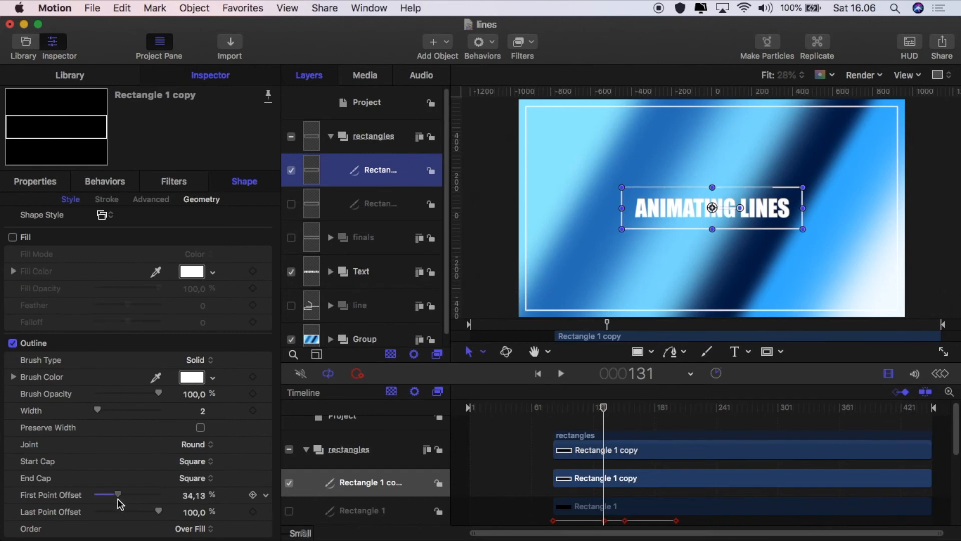
left_click_drag(159, 511, 129, 519)
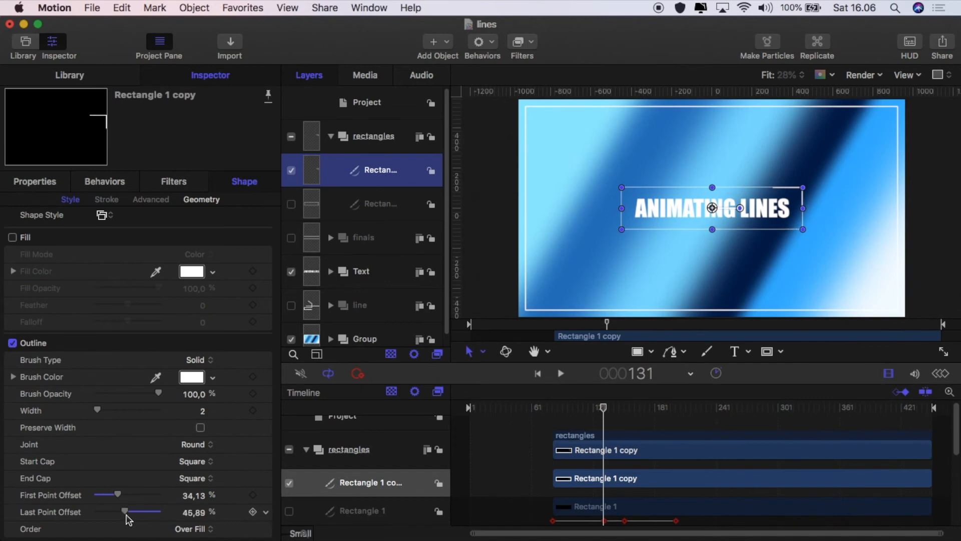
left_click(253, 494)
left_click(252, 511)
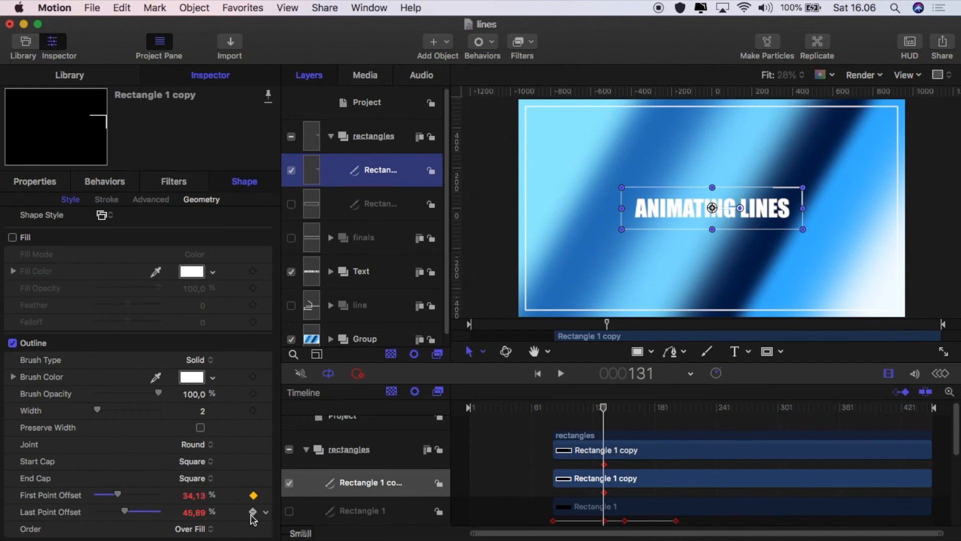
key("shift+space")
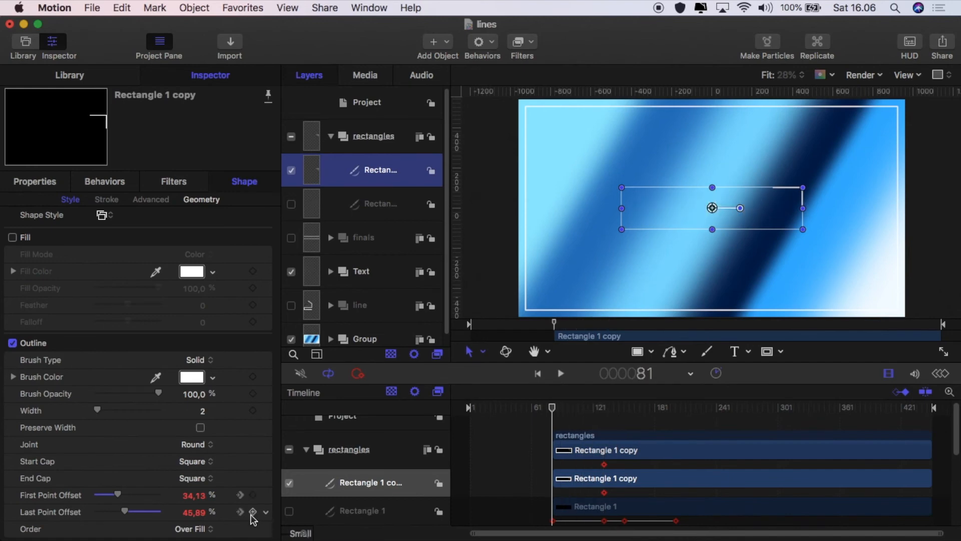
left_click_drag(132, 512, 118, 516)
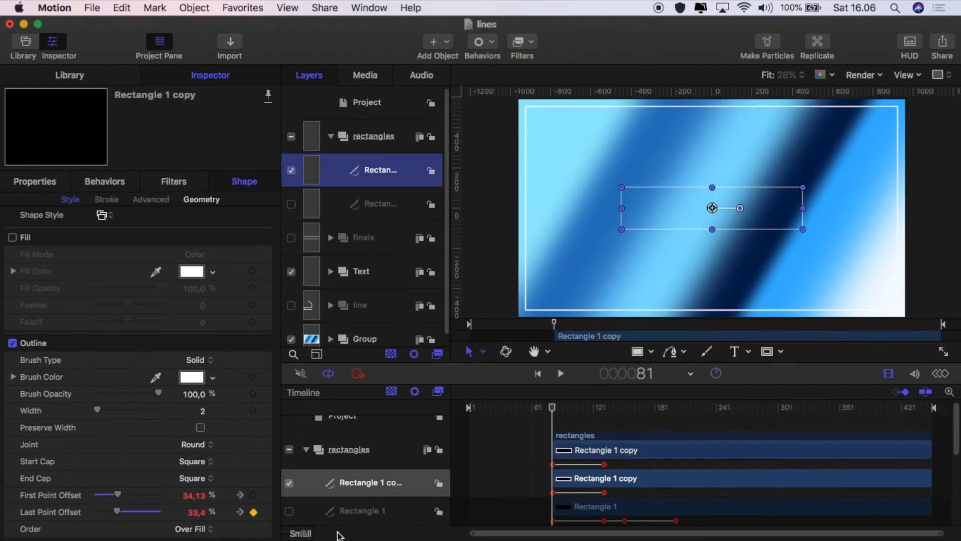
Play the corner line animation, return to frame 111, and duplicate Rectangle 1 copy
left_click(561, 375)
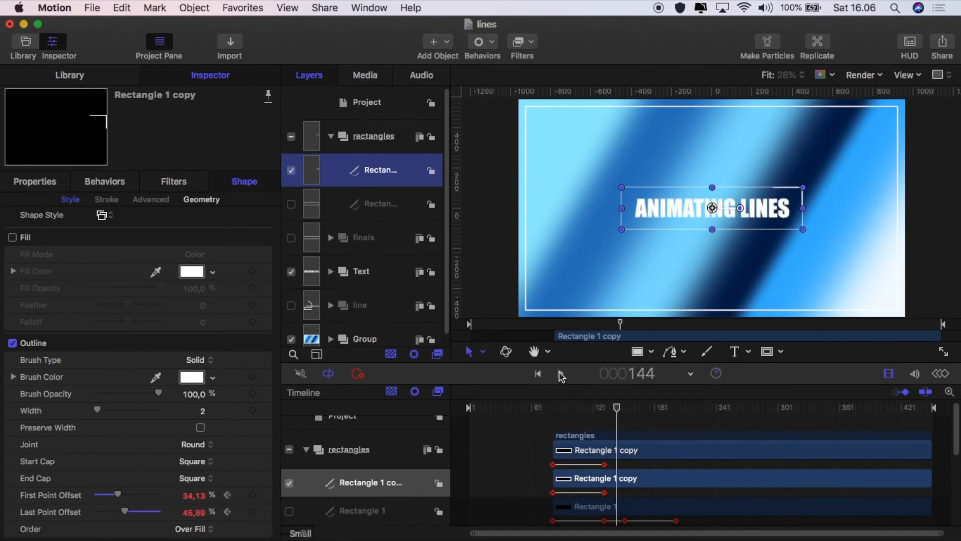
left_click_drag(622, 419, 584, 418)
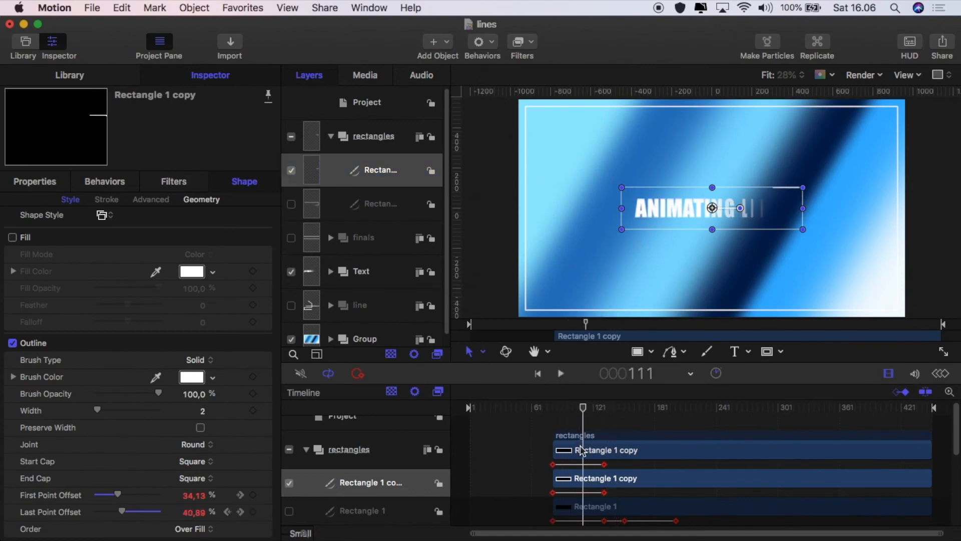
right_click(388, 172)
left_click(410, 215)
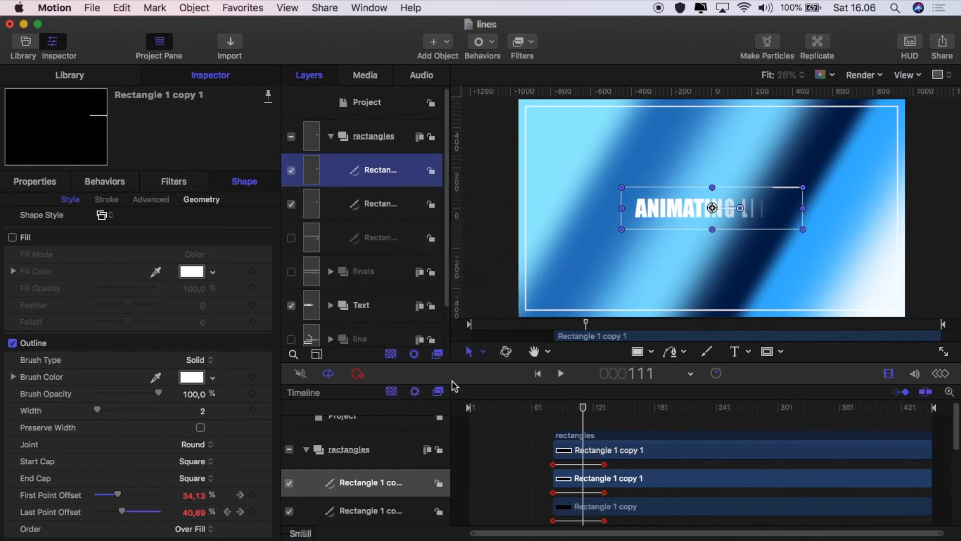
Set the duplicated corner line's X and Y rotation to -180°
left_click(49, 182)
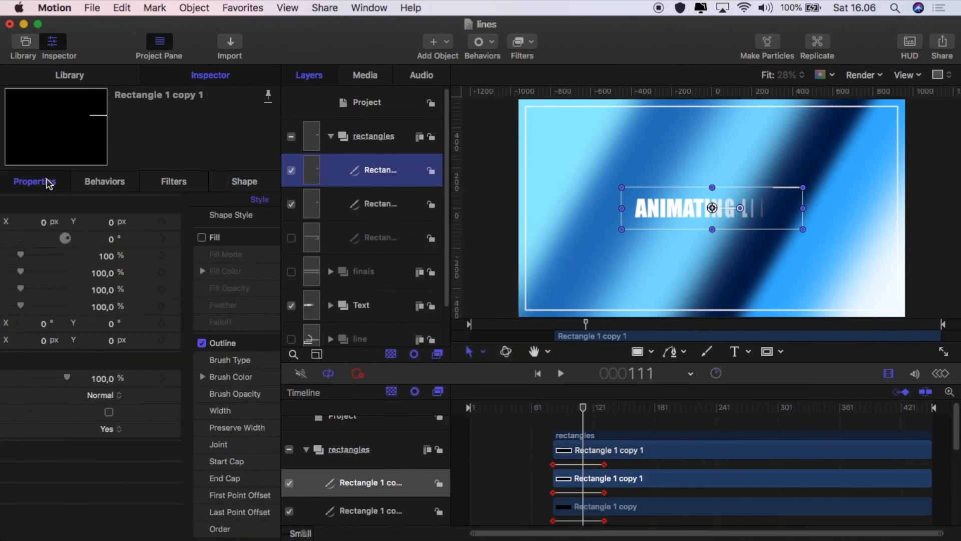
left_click(204, 257)
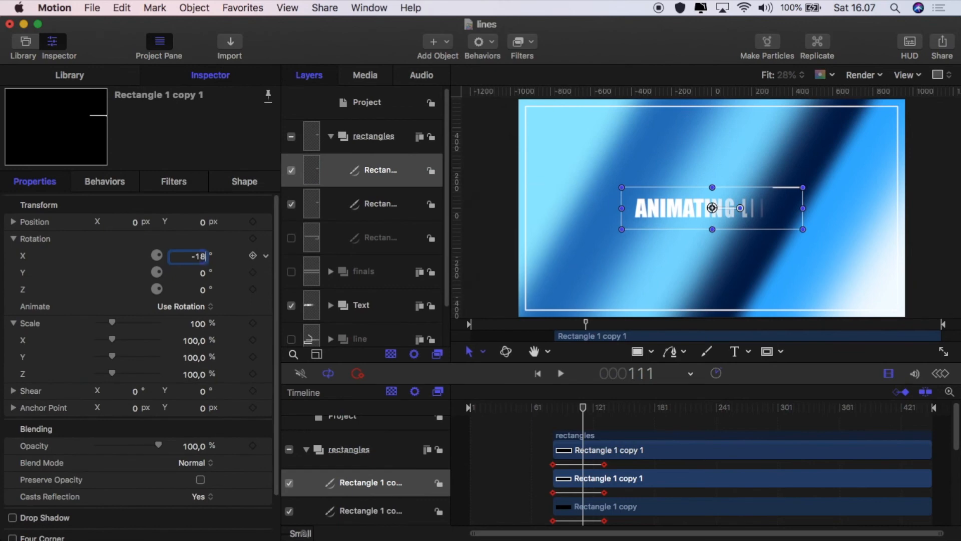
key("Return")
left_click(203, 274)
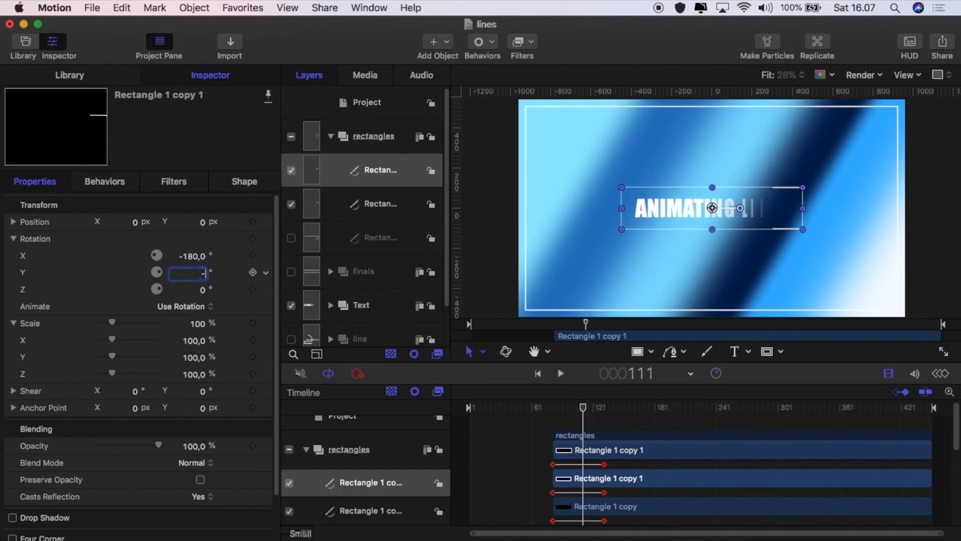
type("-180")
key("Return")
Return to the start of the rectangle clips, deselect everything, and play the title with both corner lines
left_click_drag(583, 408, 552, 410)
left_click(550, 455)
left_click(560, 376)
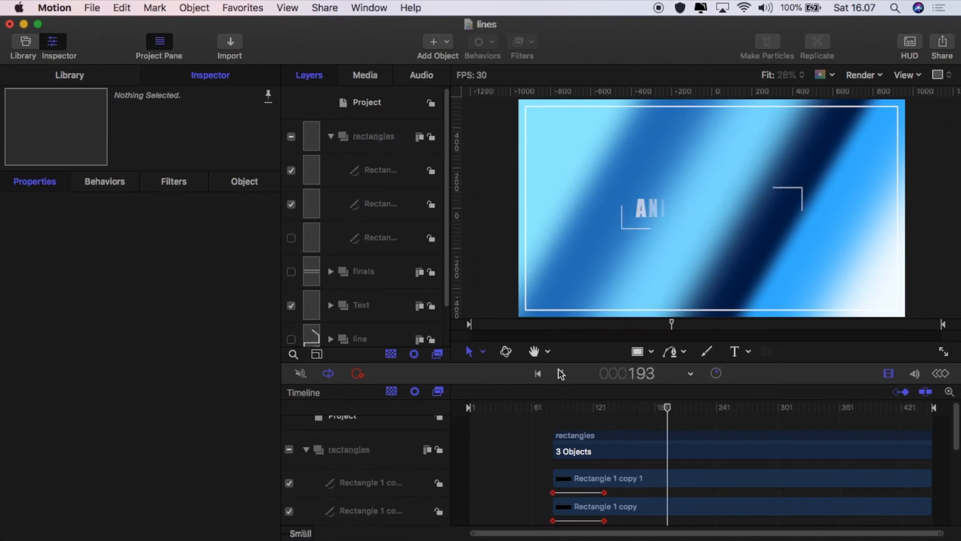
left_click(561, 374)
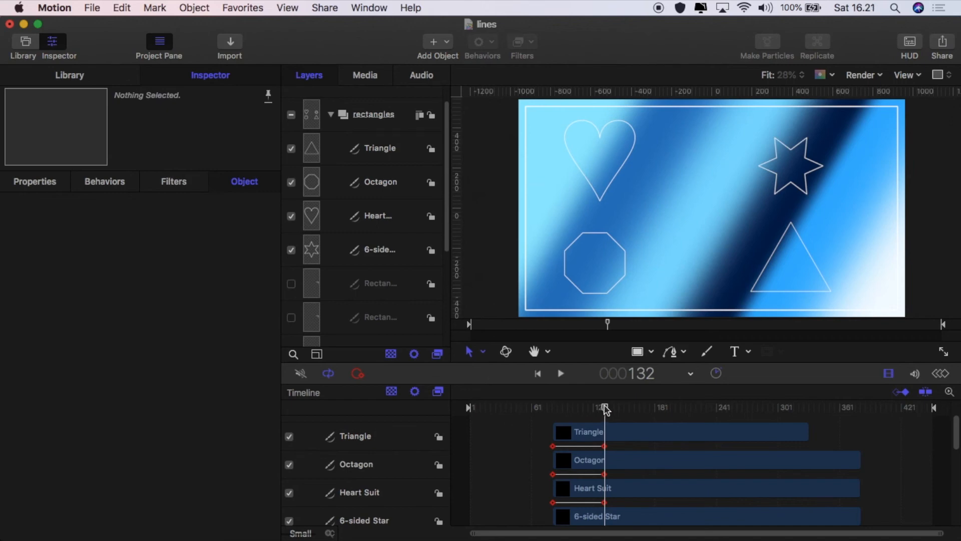
Play the triangle, octagon, heart and six-sided star outline animations from frame 80
left_click_drag(604, 408, 552, 410)
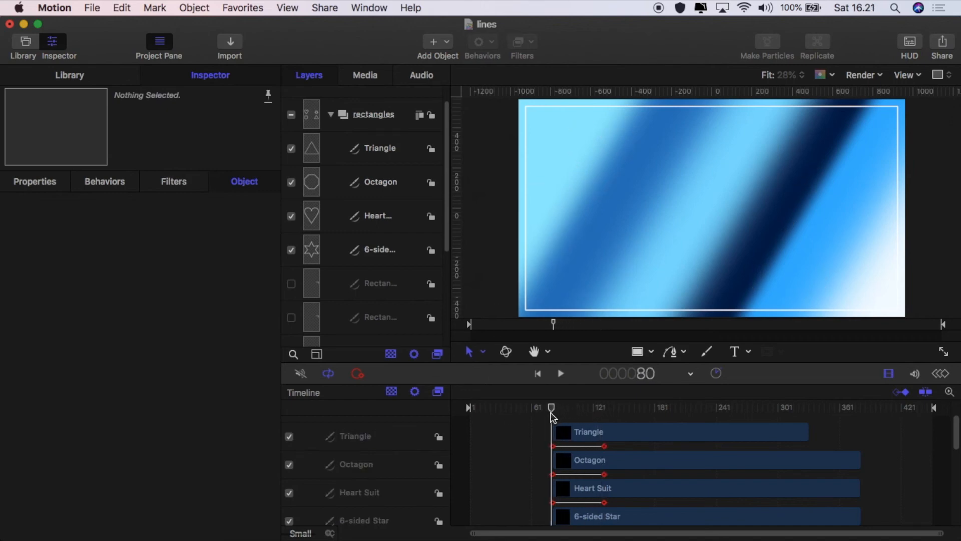
left_click(561, 376)
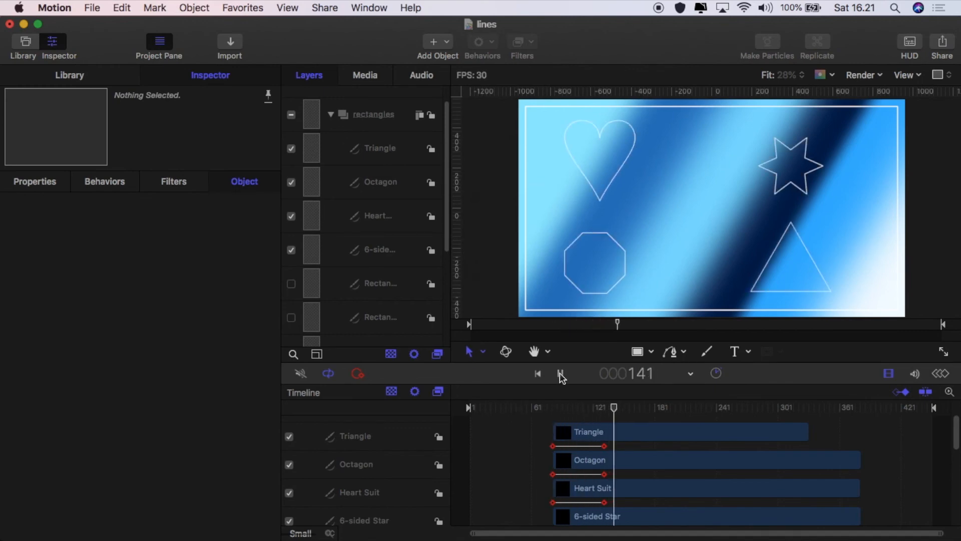
left_click(561, 374)
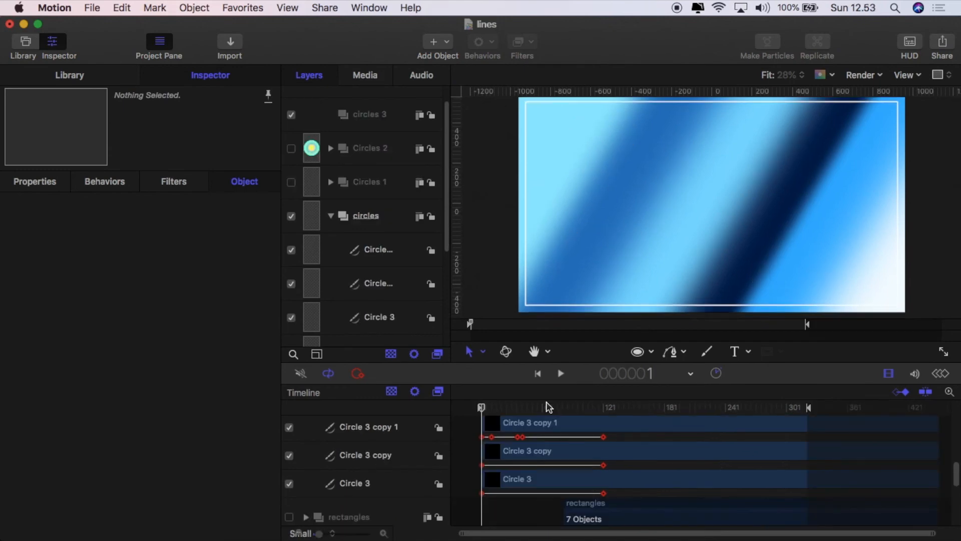
Play the animation of the three coloured circle outlines twice from frame 1
left_click(562, 375)
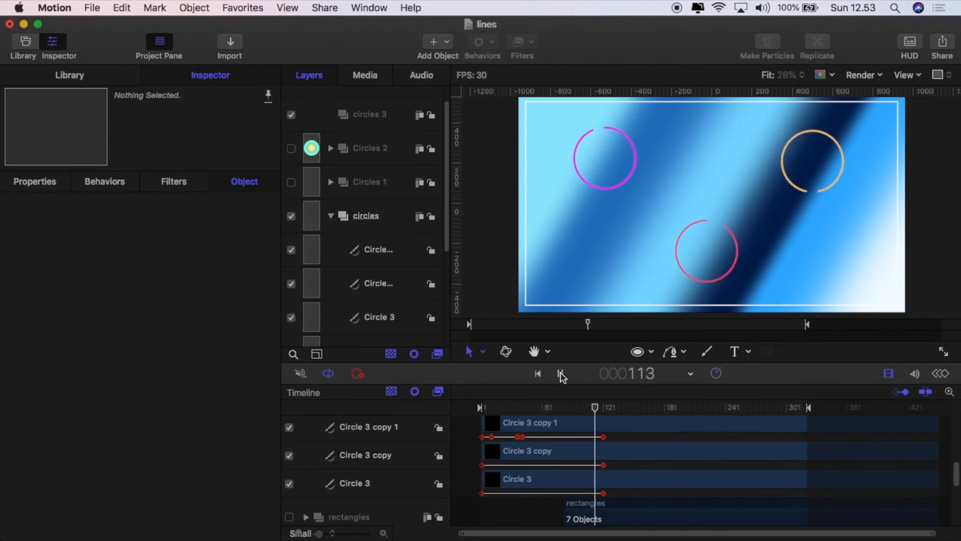
left_click(560, 374)
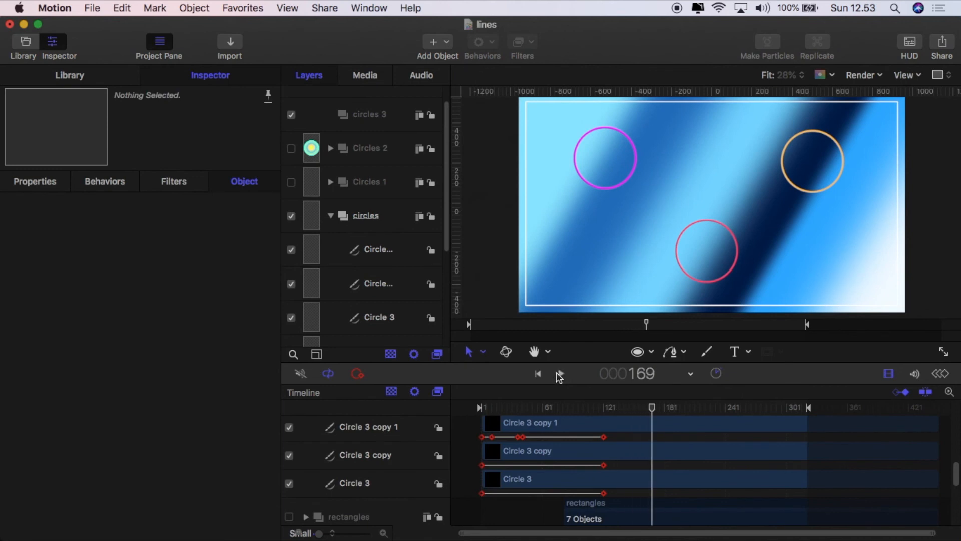
left_click(538, 374)
left_click(560, 372)
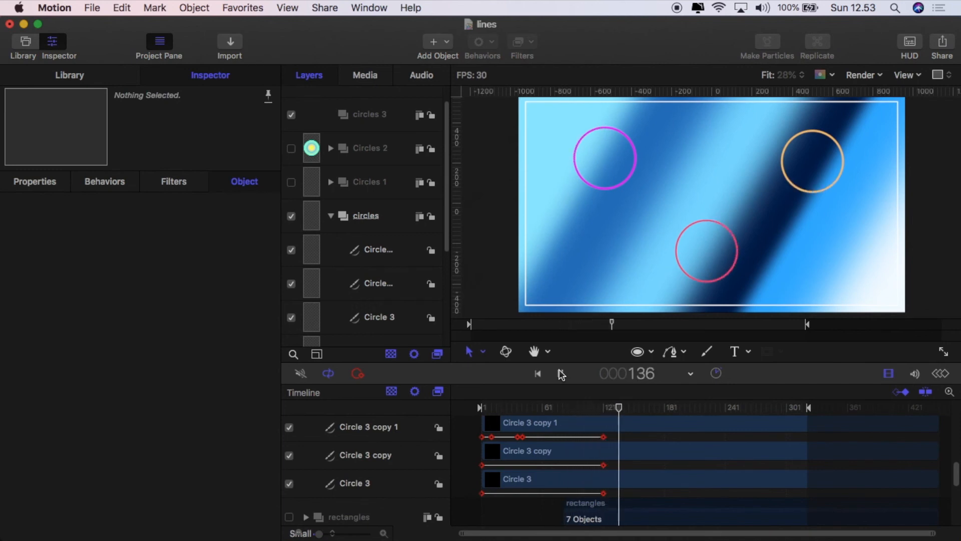
left_click(561, 374)
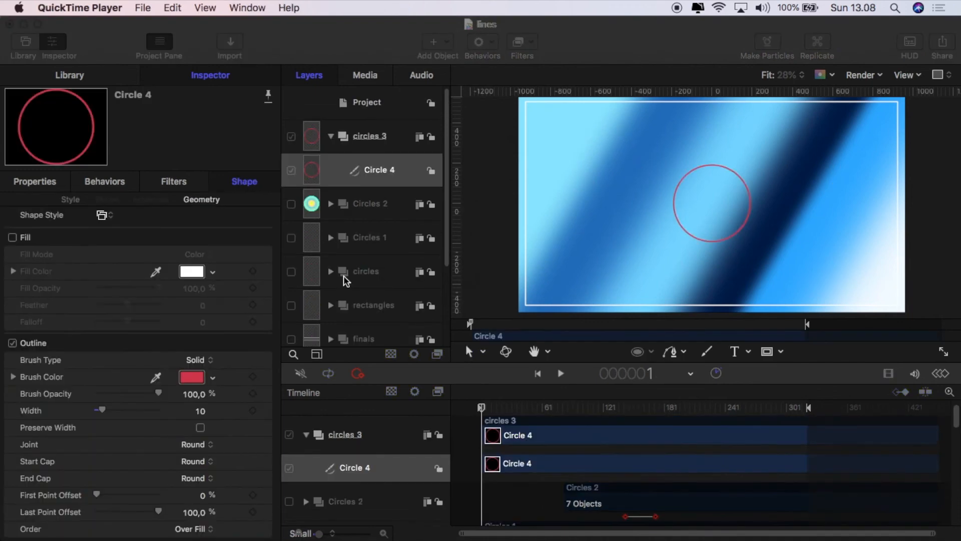
Set Circle 4's start and end caps to None
left_click(480, 296)
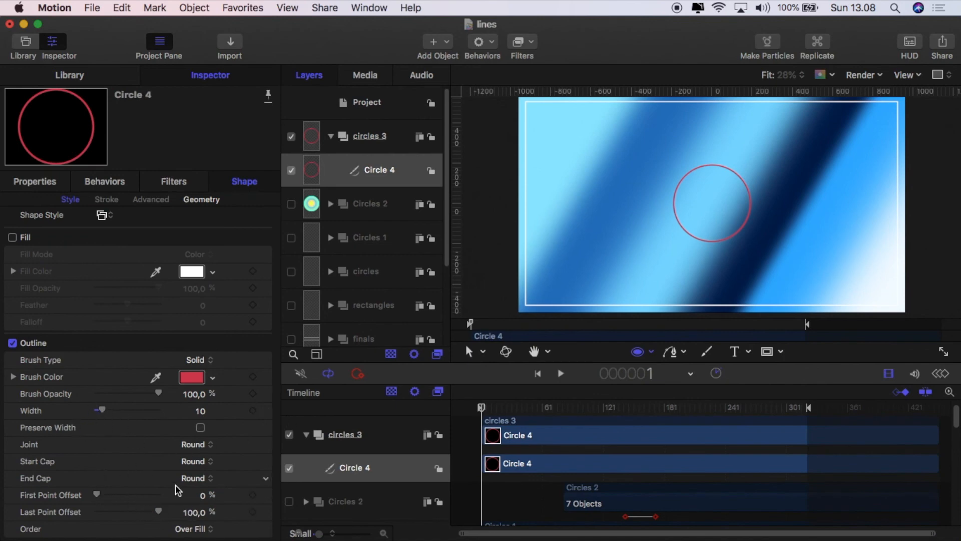
left_click(200, 461)
left_click(193, 436)
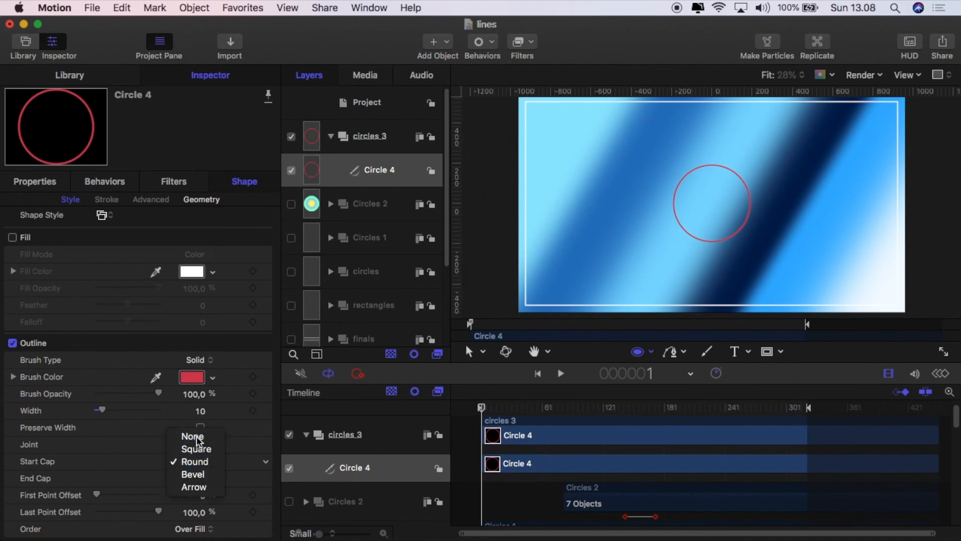
left_click(197, 479)
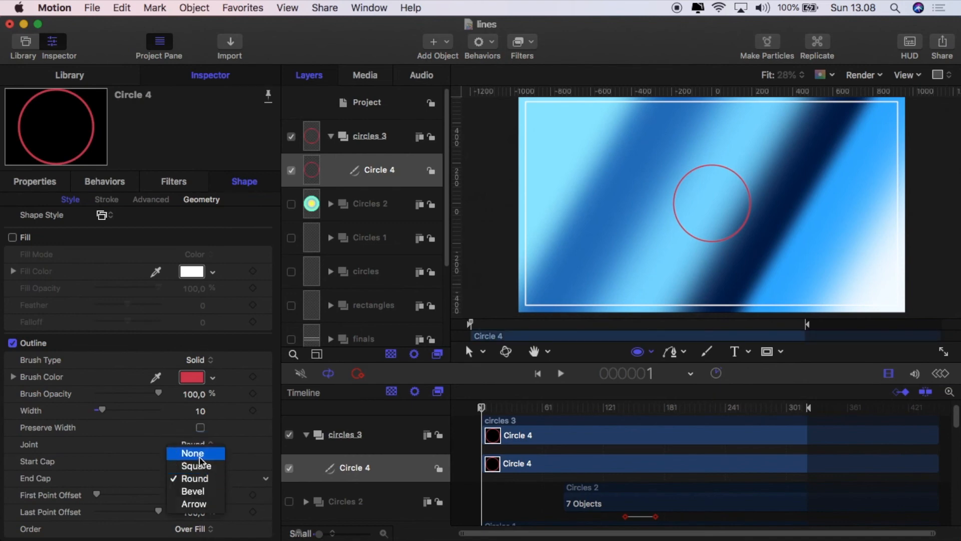
left_click(198, 453)
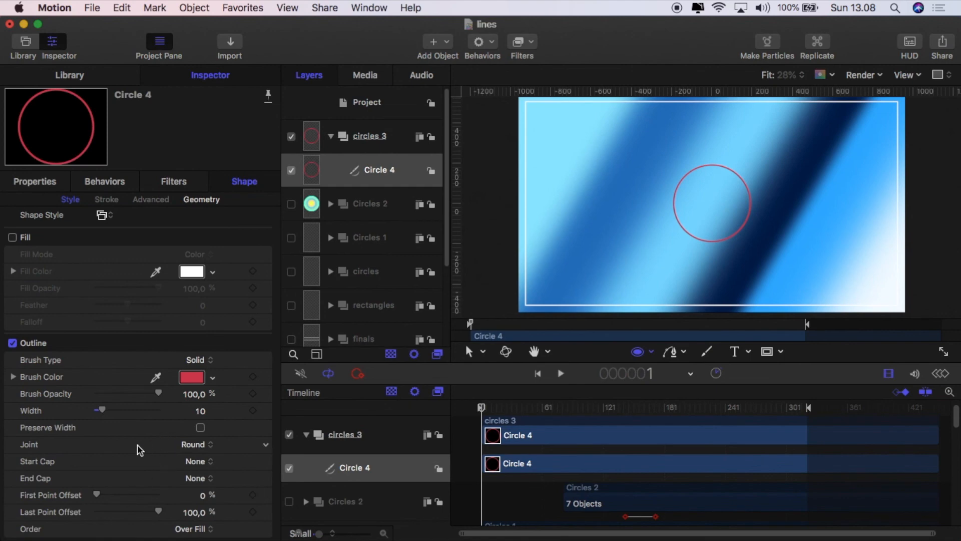
Try Circle 4 with an outline width of 100 while varying its first and last point offsets
left_click_drag(102, 409, 168, 434)
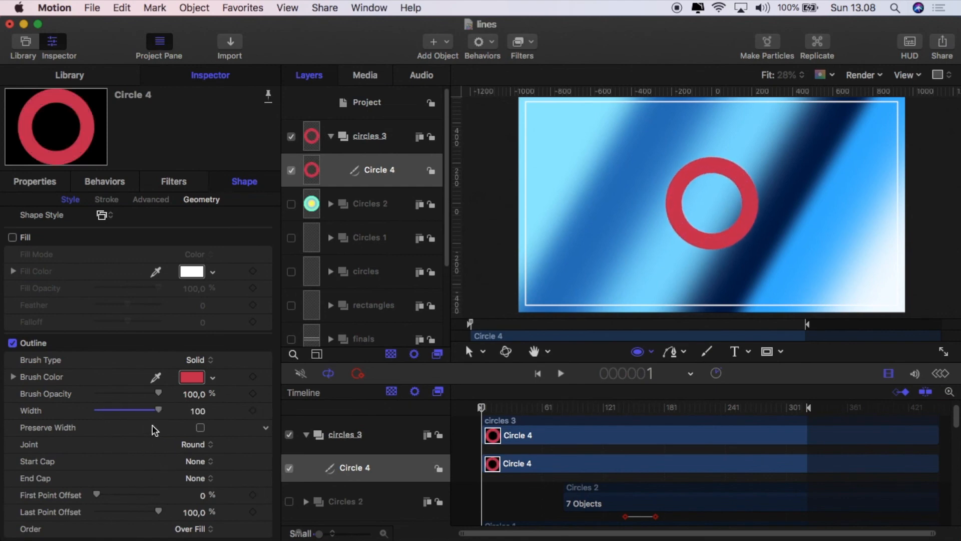
left_click_drag(97, 495, 125, 496)
left_click_drag(156, 499, 93, 501)
mouse_move(152, 515)
left_mouse_down()
mouse_move(96, 516)
mouse_move(163, 518)
left_mouse_up()
Increase Circle 4's outline width to 463 and set its scale to 50%
left_click_drag(198, 411, 159, 446)
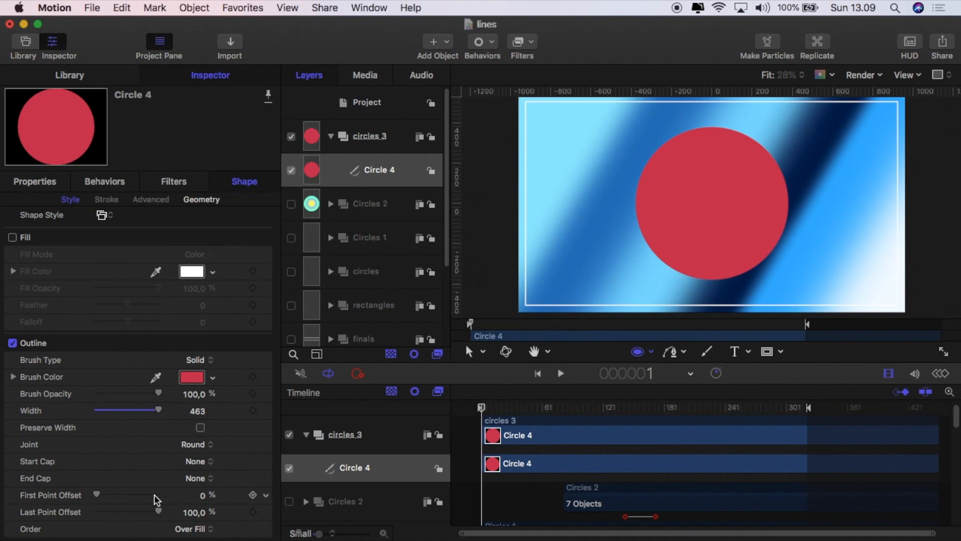
left_click(36, 181)
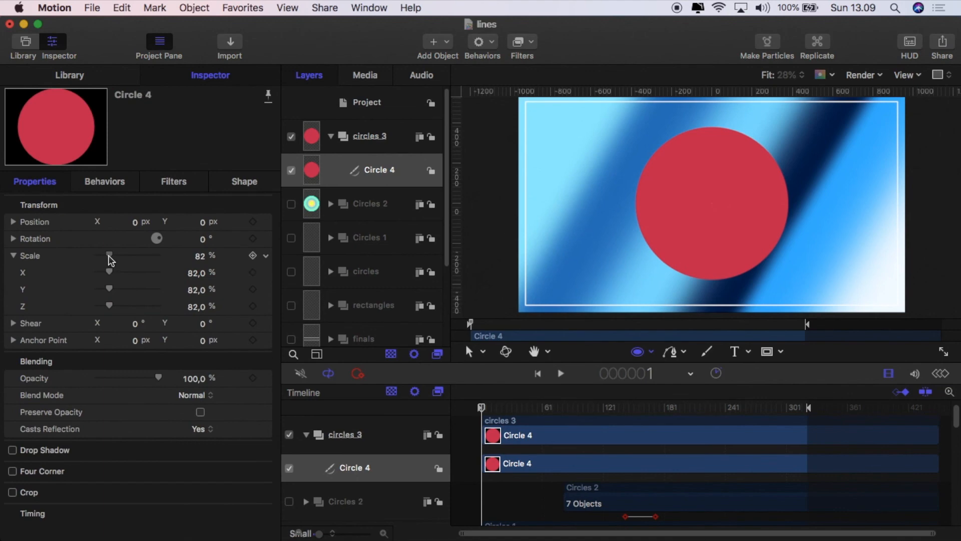
left_click_drag(111, 260, 105, 261)
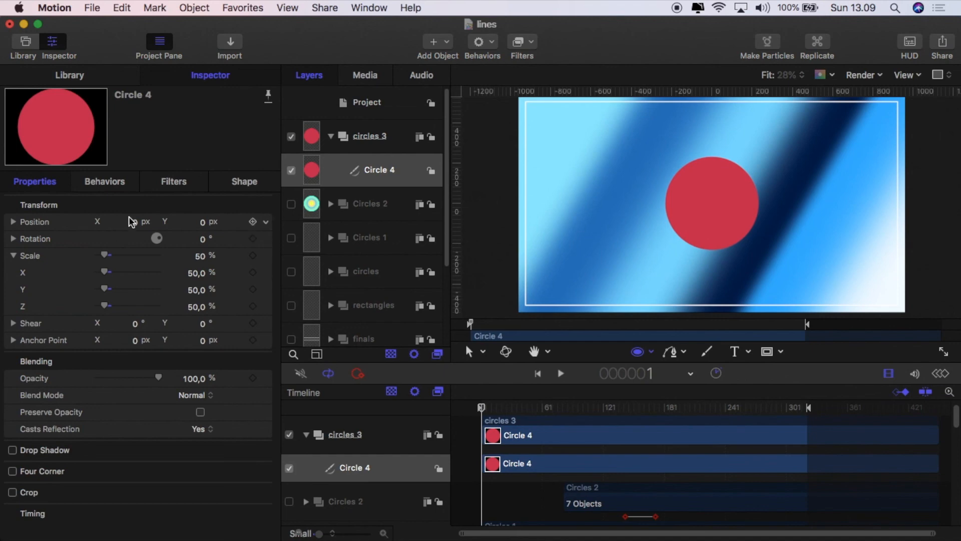
Try varying the filled-in Circle 4's first and last point offsets, returning the first to 0% and the last to 100%
left_click(231, 180)
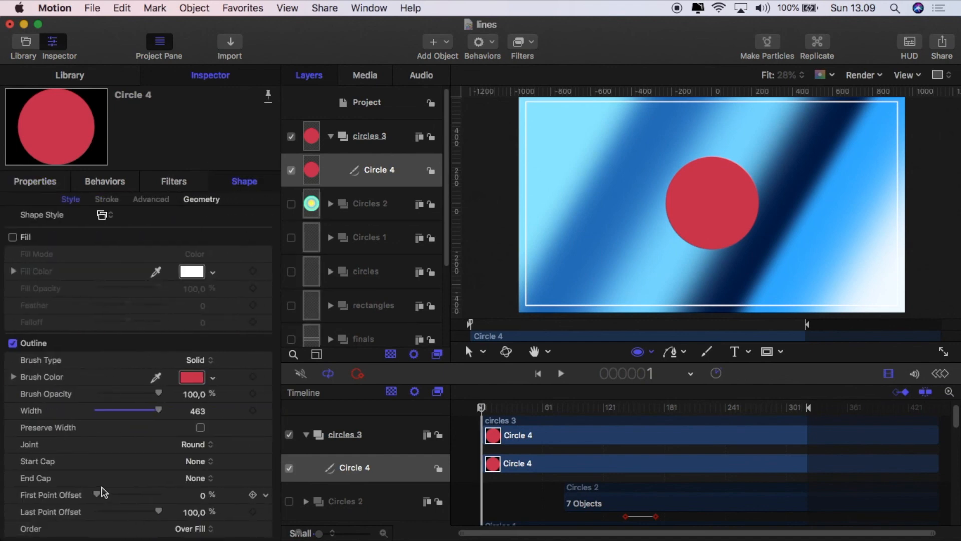
mouse_move(101, 498)
left_mouse_down()
mouse_move(159, 511)
mouse_move(94, 514)
left_mouse_up()
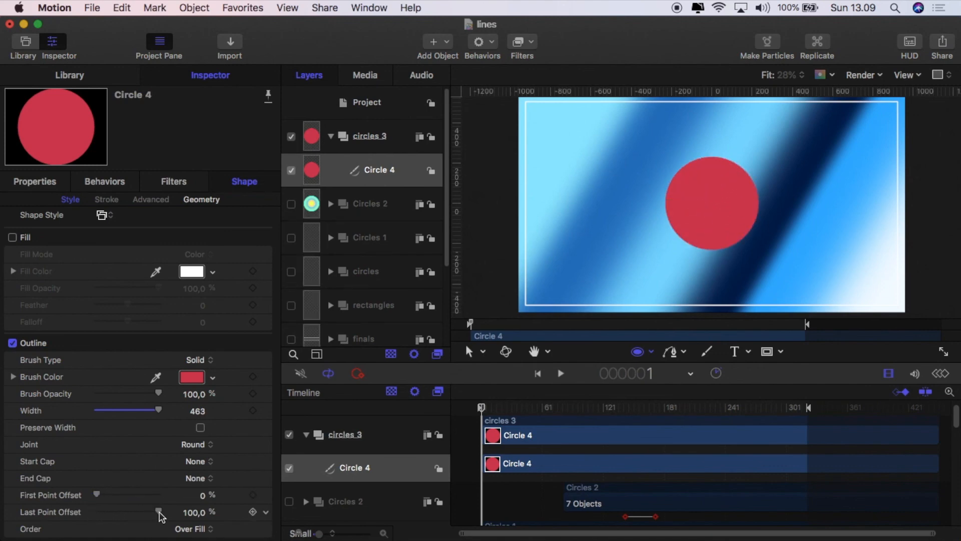
mouse_move(159, 513)
left_mouse_down()
mouse_move(94, 511)
mouse_move(161, 521)
left_mouse_up()
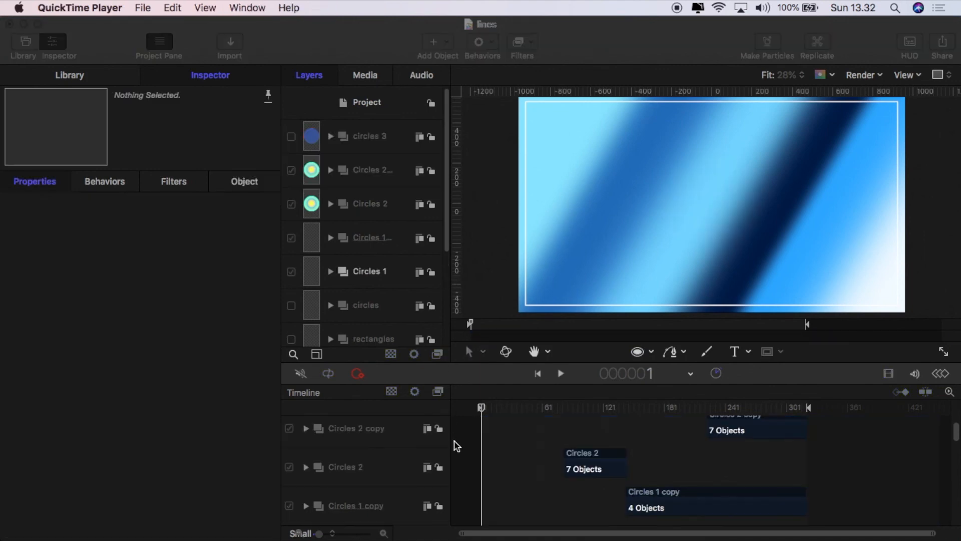
Play the circle groups' animation from frame 1, and play the lines animation in the enlarged canvas view
left_click(458, 444)
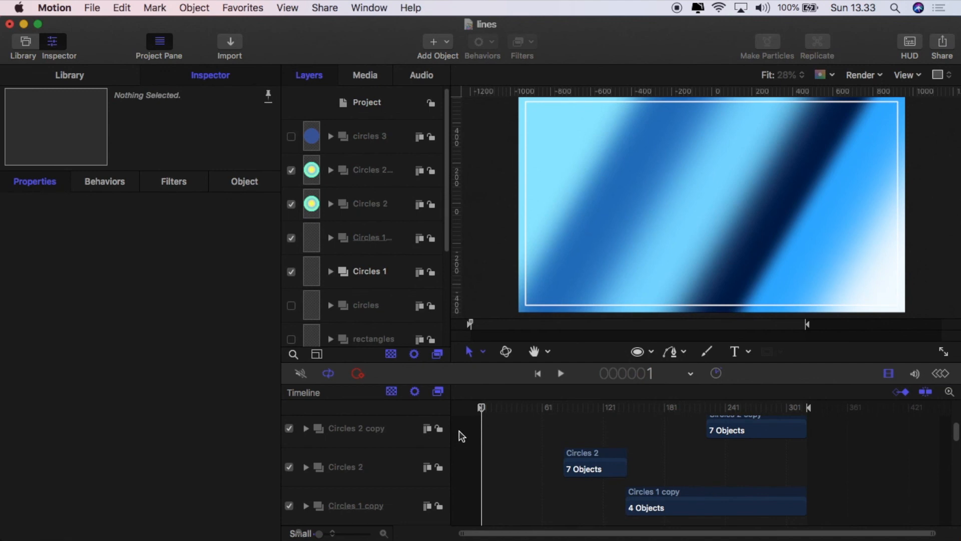
left_click(561, 374)
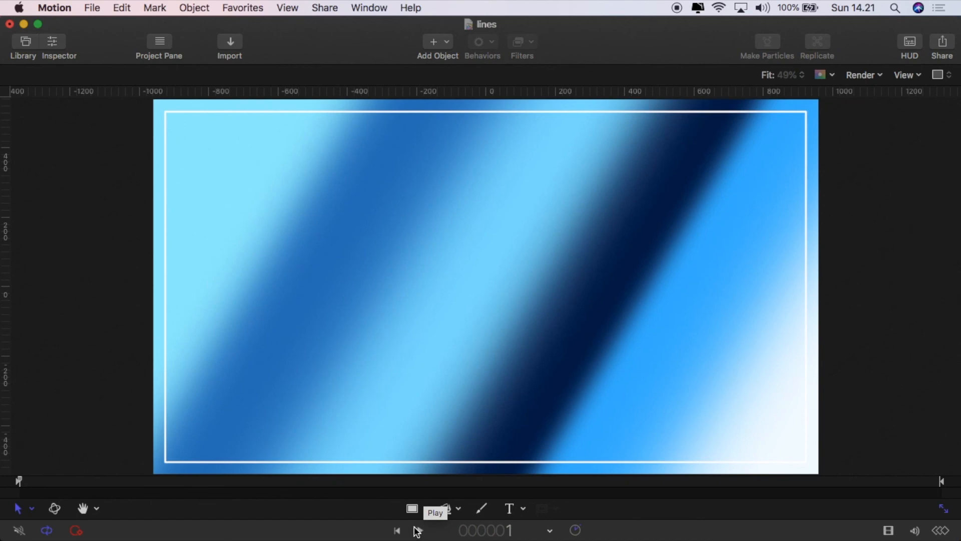
left_click(412, 530)
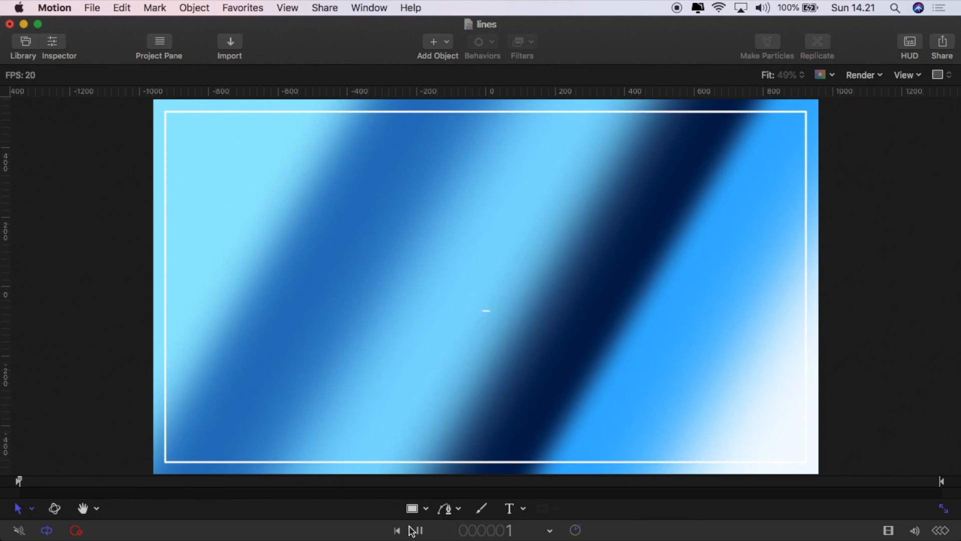